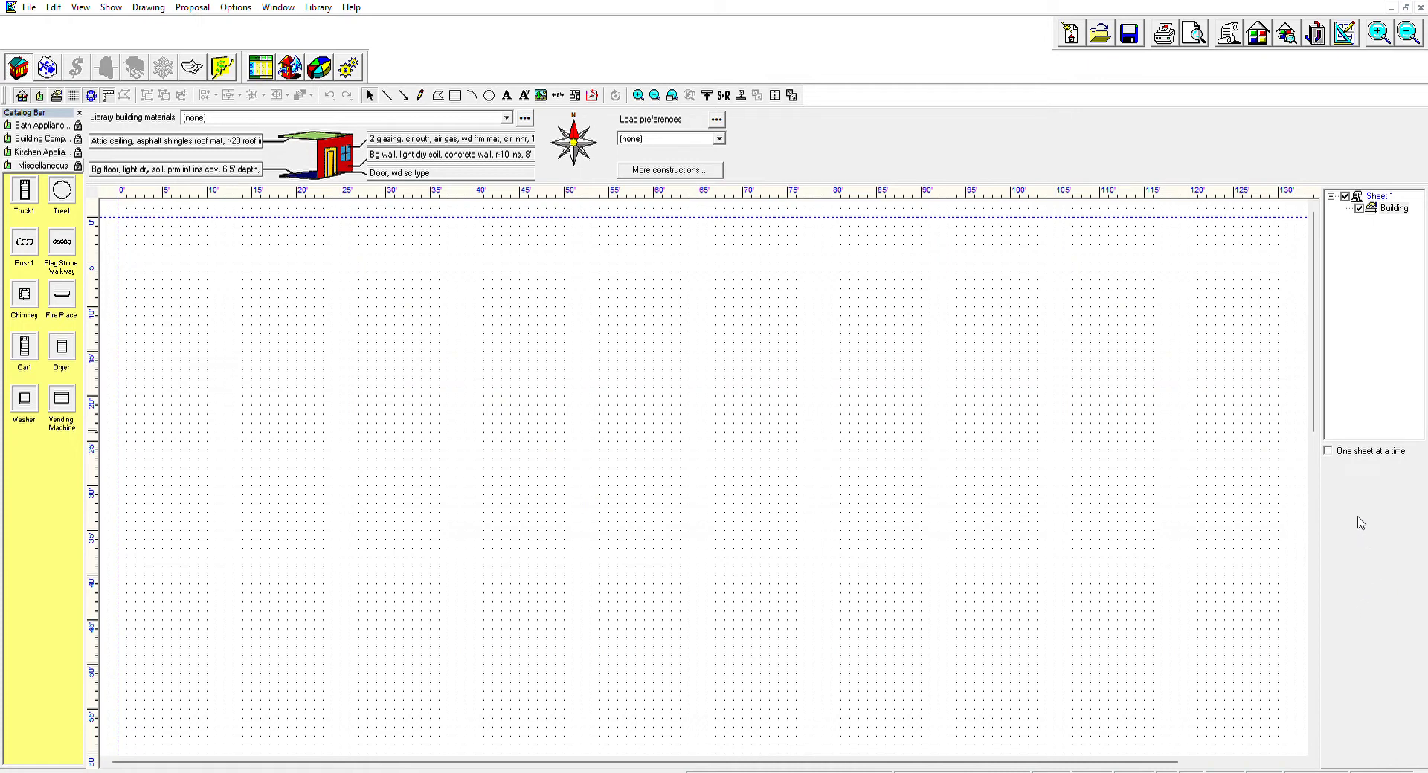
# Draw a room about 23 by 18 ft, copy it against its east wall, and copy that second room directly below.
pyautogui.hotkey('ctrl', 'r')
pyautogui.moveTo(500, 323)
pyautogui.mouseDown()
pyautogui.moveTo(529, 379)
pyautogui.moveTo(680, 491)
pyautogui.moveTo(708, 487)
pyautogui.mouseUp()
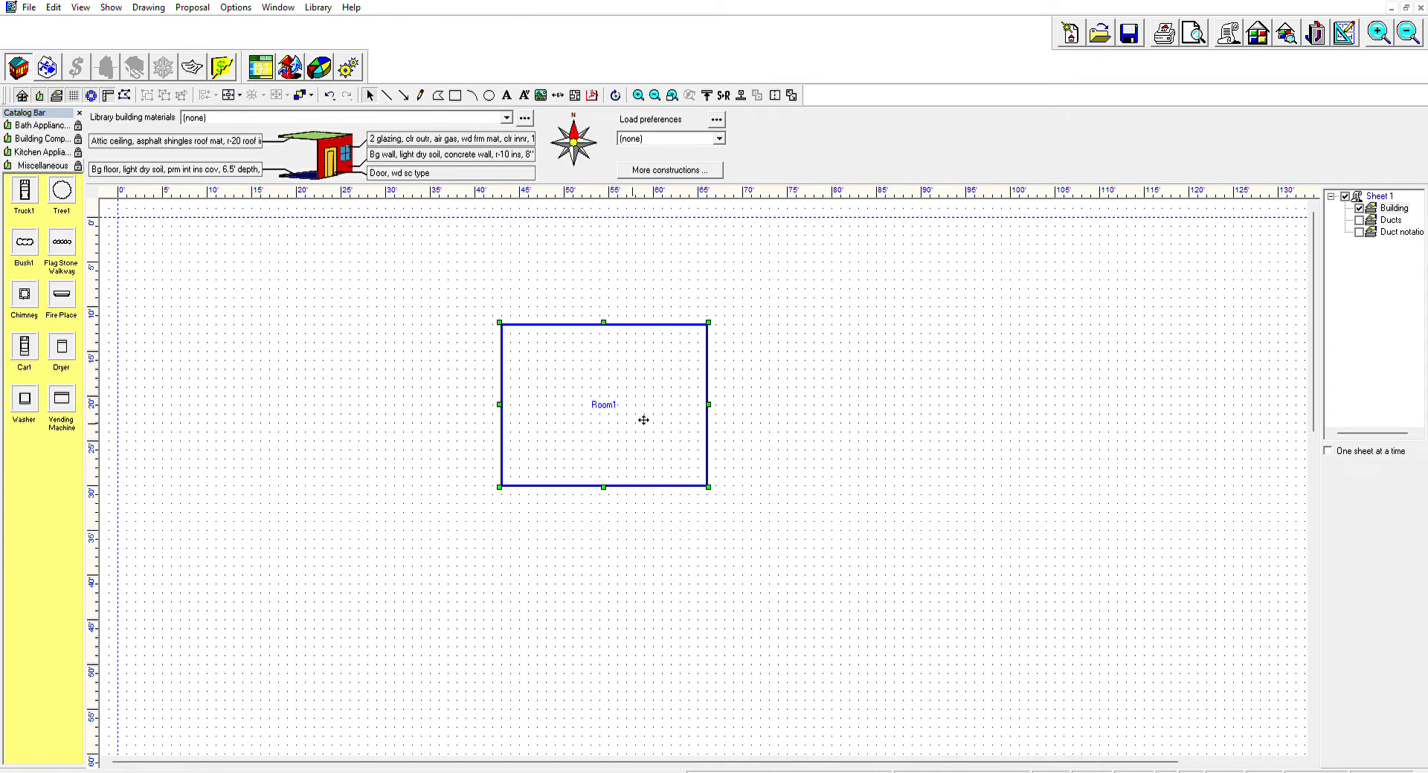
pyautogui.keyDown('ctrl'); pyautogui.moveTo(659, 383); pyautogui.dragTo(848, 376); pyautogui.keyUp('ctrl')
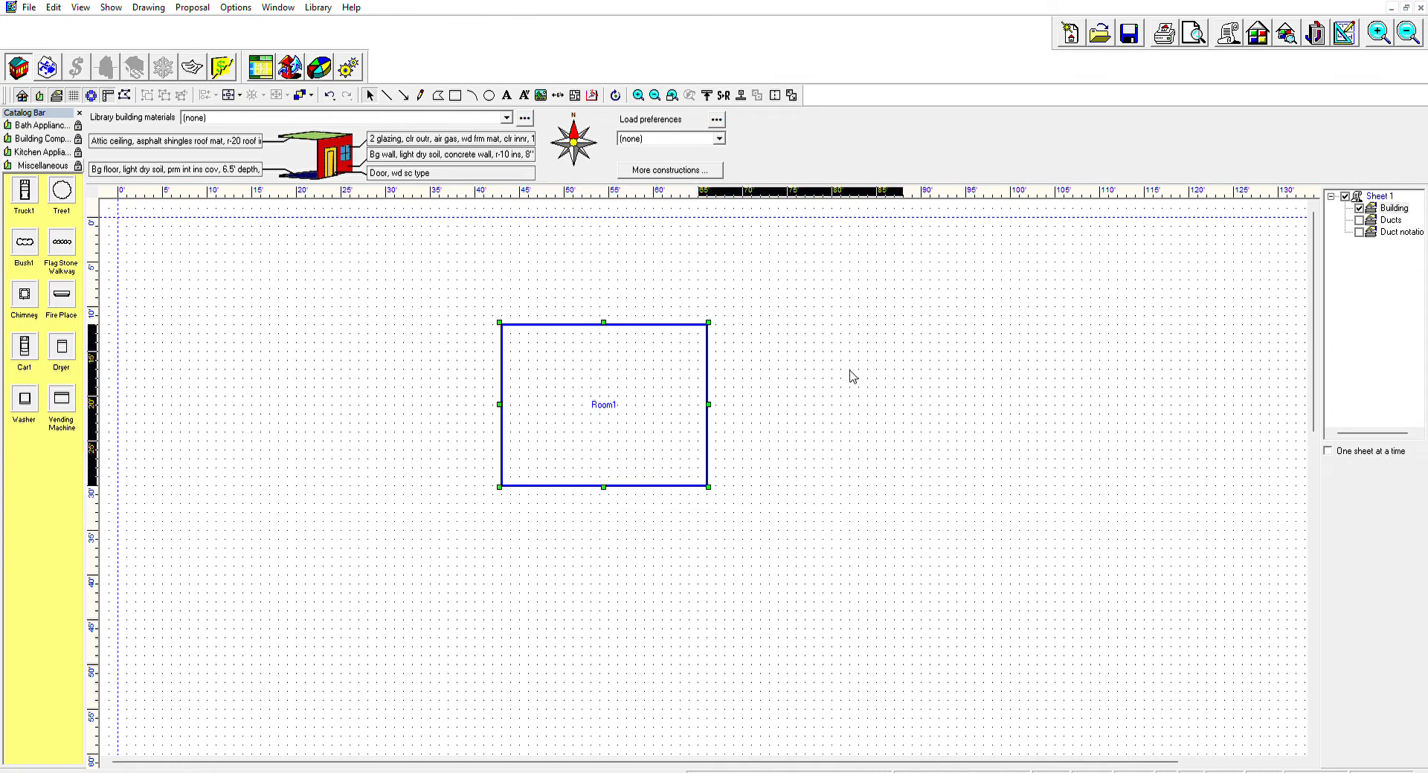
pyautogui.keyDown('ctrl'); pyautogui.moveTo(814, 421); pyautogui.dragTo(811, 581); pyautogui.keyUp('ctrl')
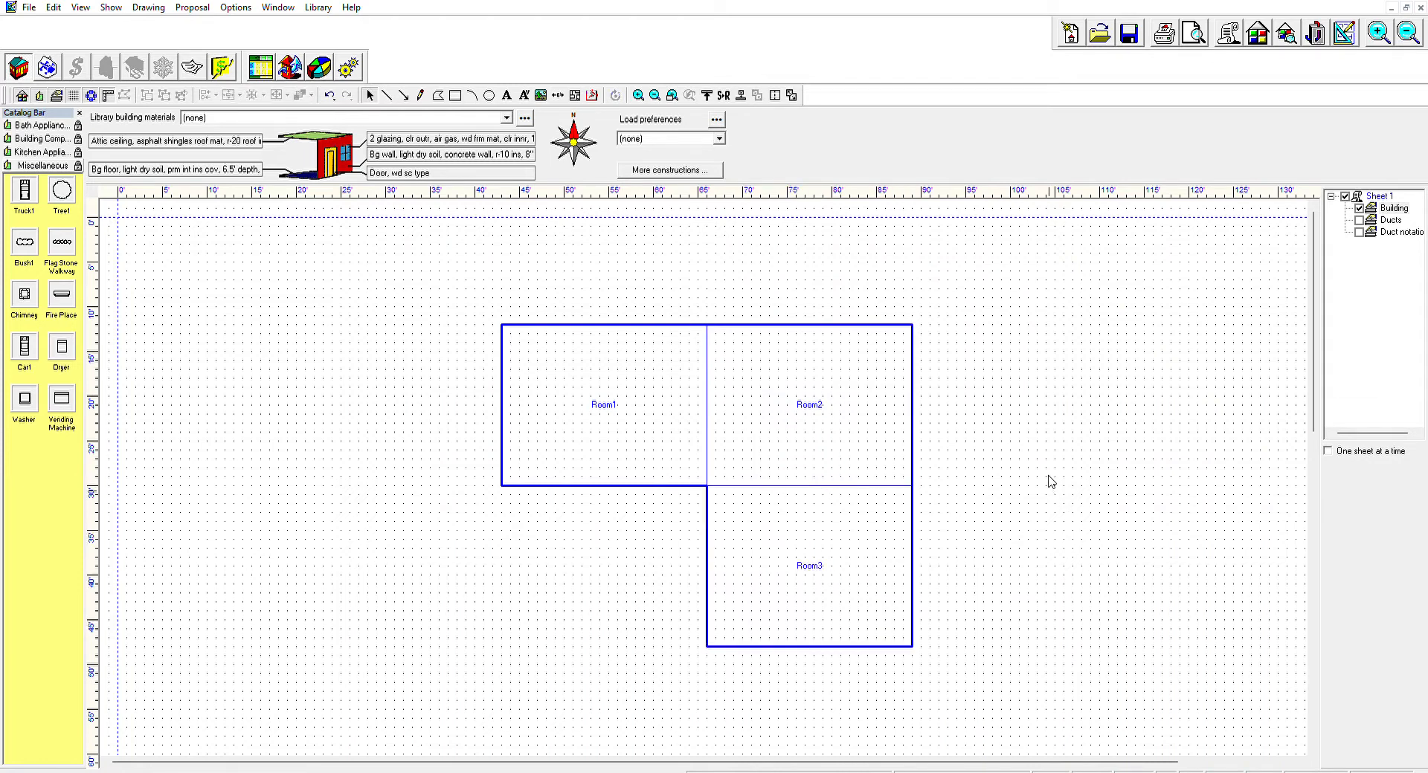
# Add a window about 5 ft wide in Room1's south wall and a door about 4 ft wide in Room3's south wall.
pyautogui.click(1343, 532)
pyautogui.moveTo(617, 491); pyautogui.dragTo(654, 479)
pyautogui.click(1352, 534)
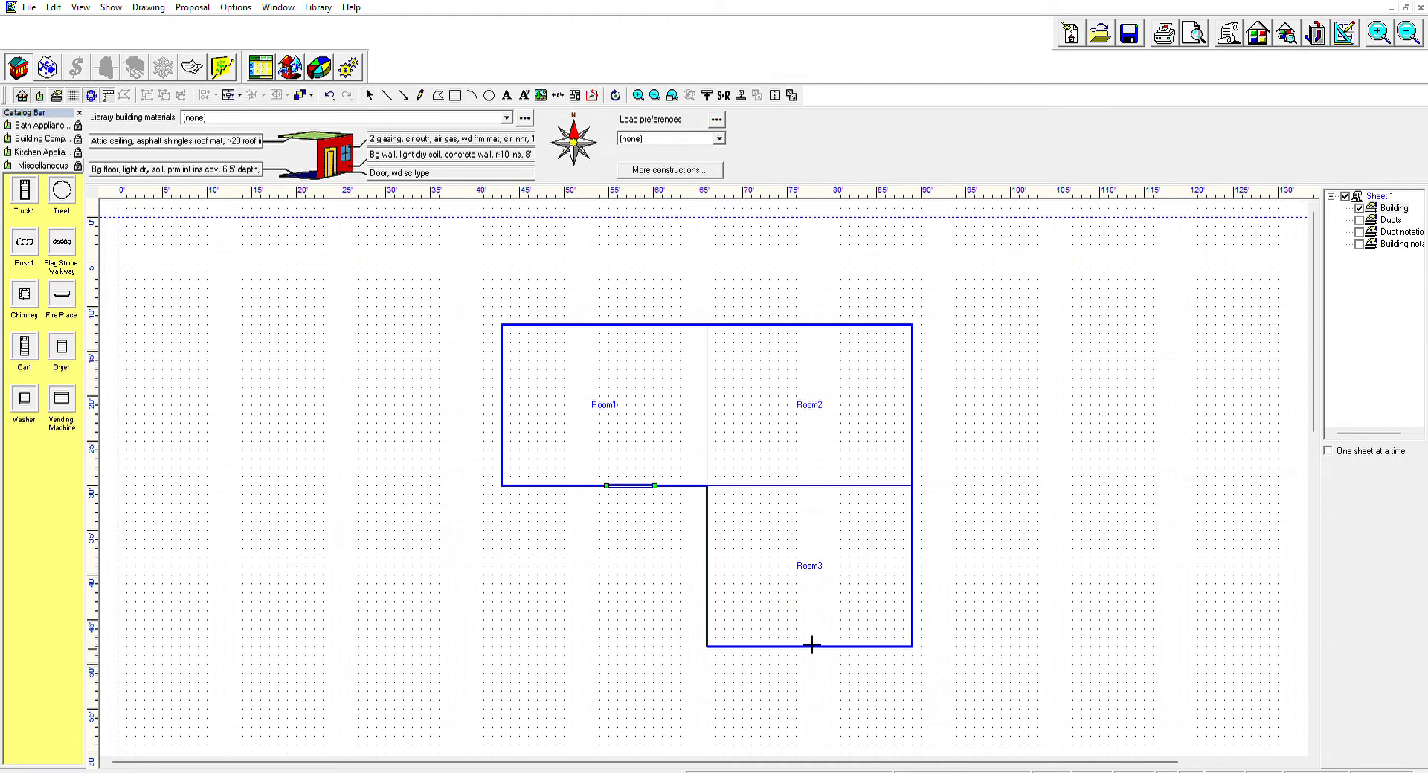
pyautogui.moveTo(811, 647); pyautogui.dragTo(843, 637)
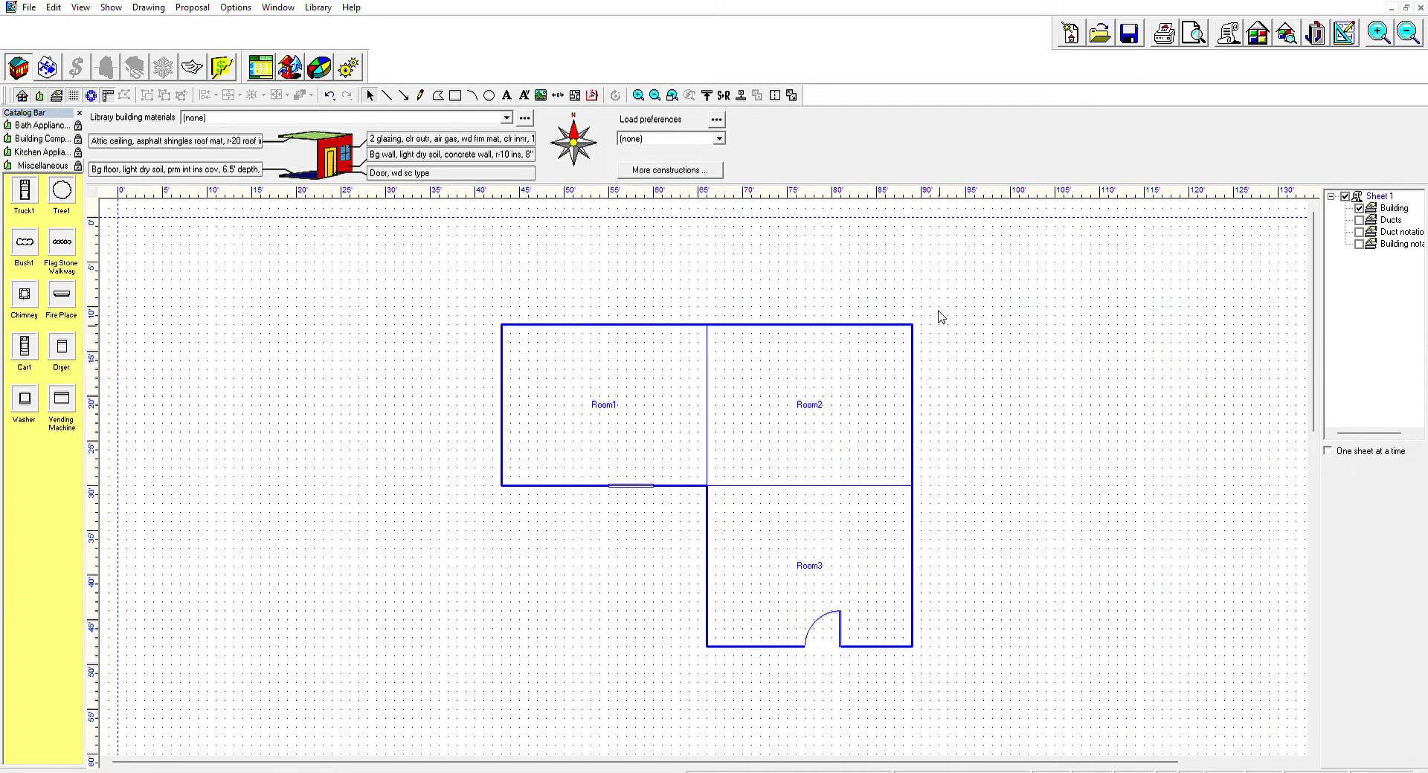
# Examine the three-room floor plan with its window and door, both up close and as a whole.
pyautogui.scroll(4, 938, 315)
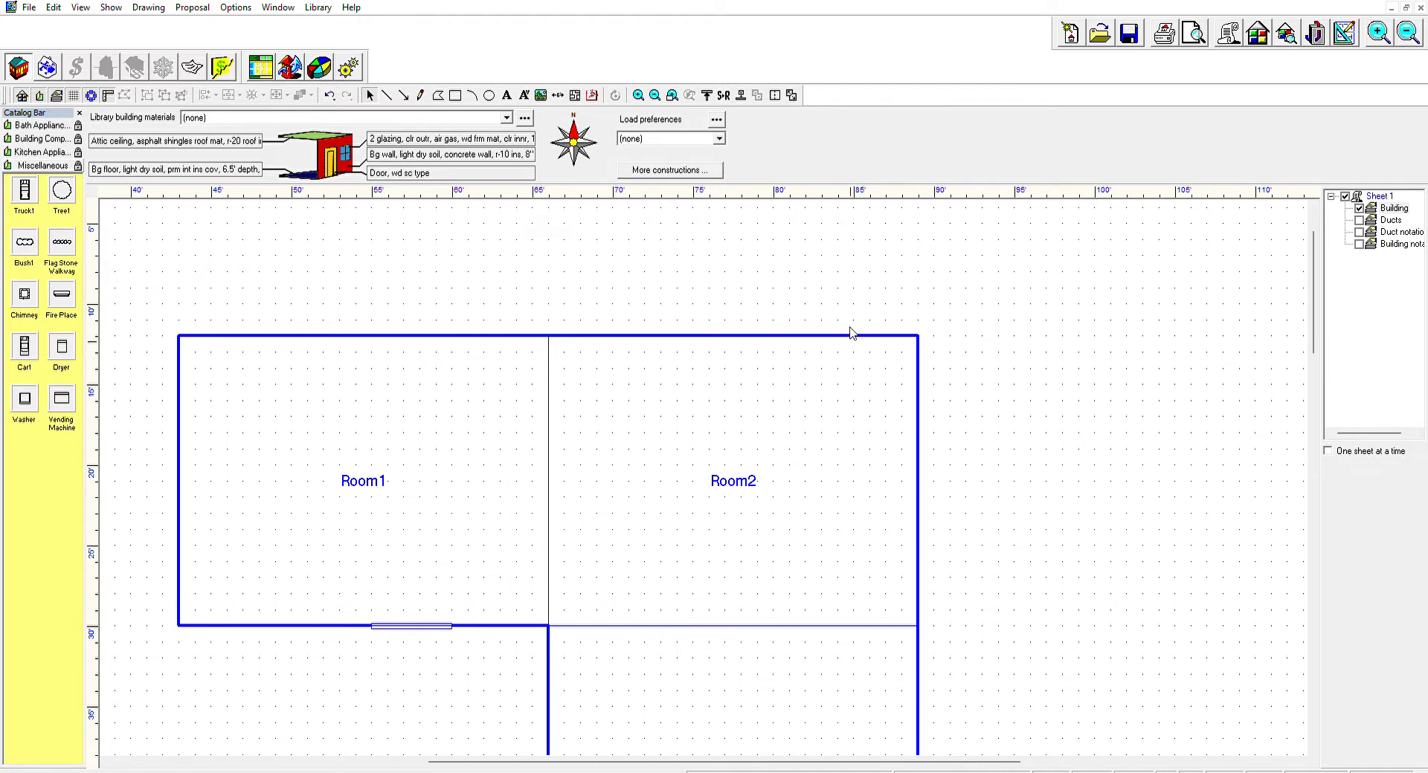
pyautogui.scroll(-1, 847, 331)
pyautogui.scroll(-1, 827, 386)
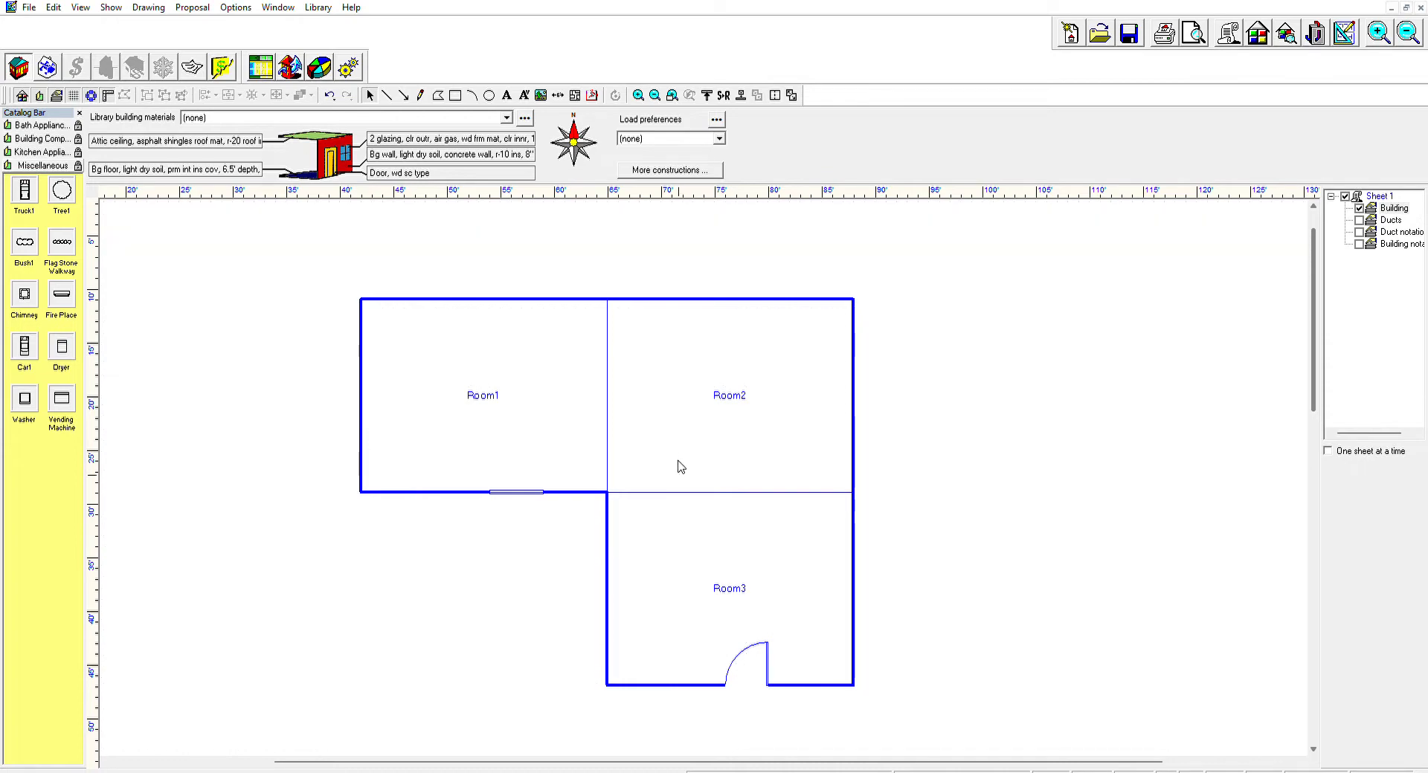
pyautogui.scroll(-5, 647, 350)
pyautogui.scroll(7, 594, 324)
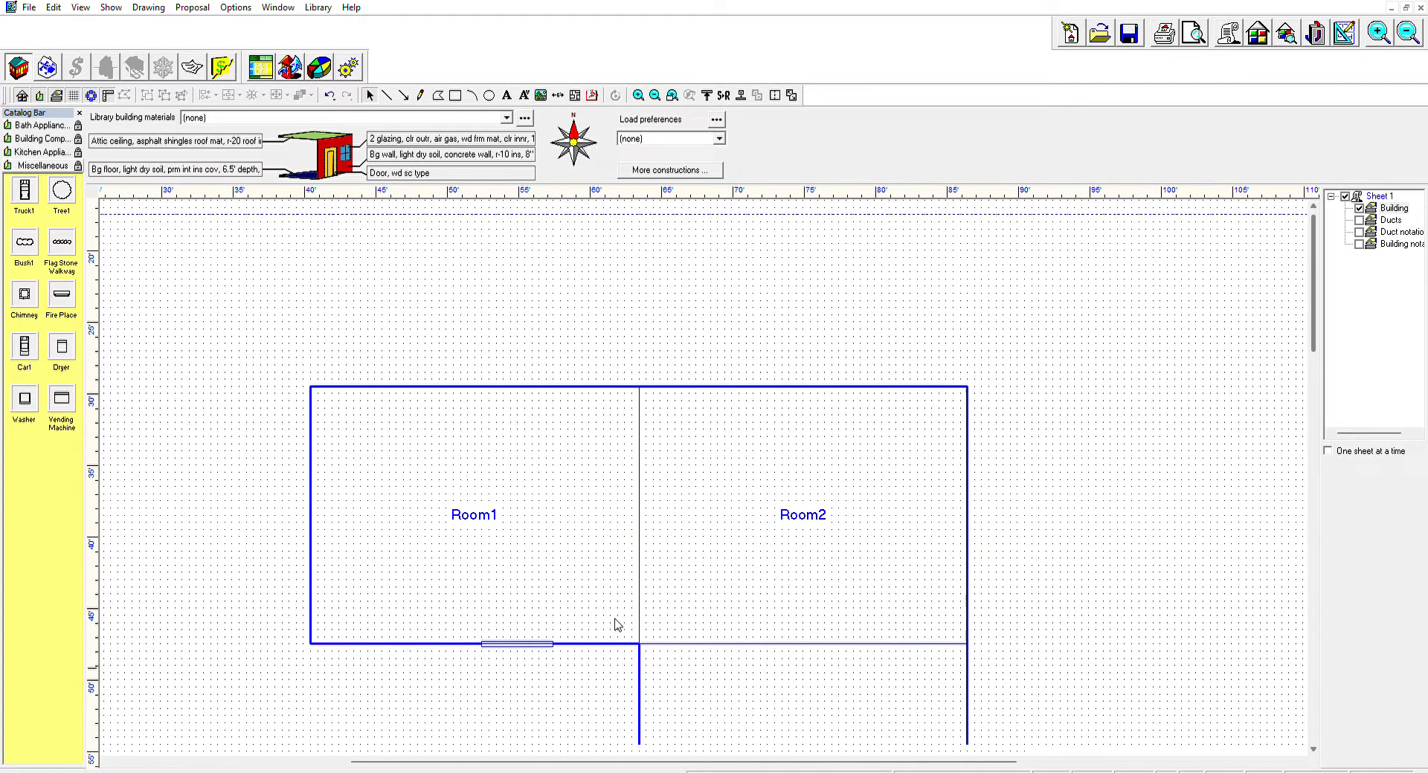
pyautogui.scroll(1, 758, 382)
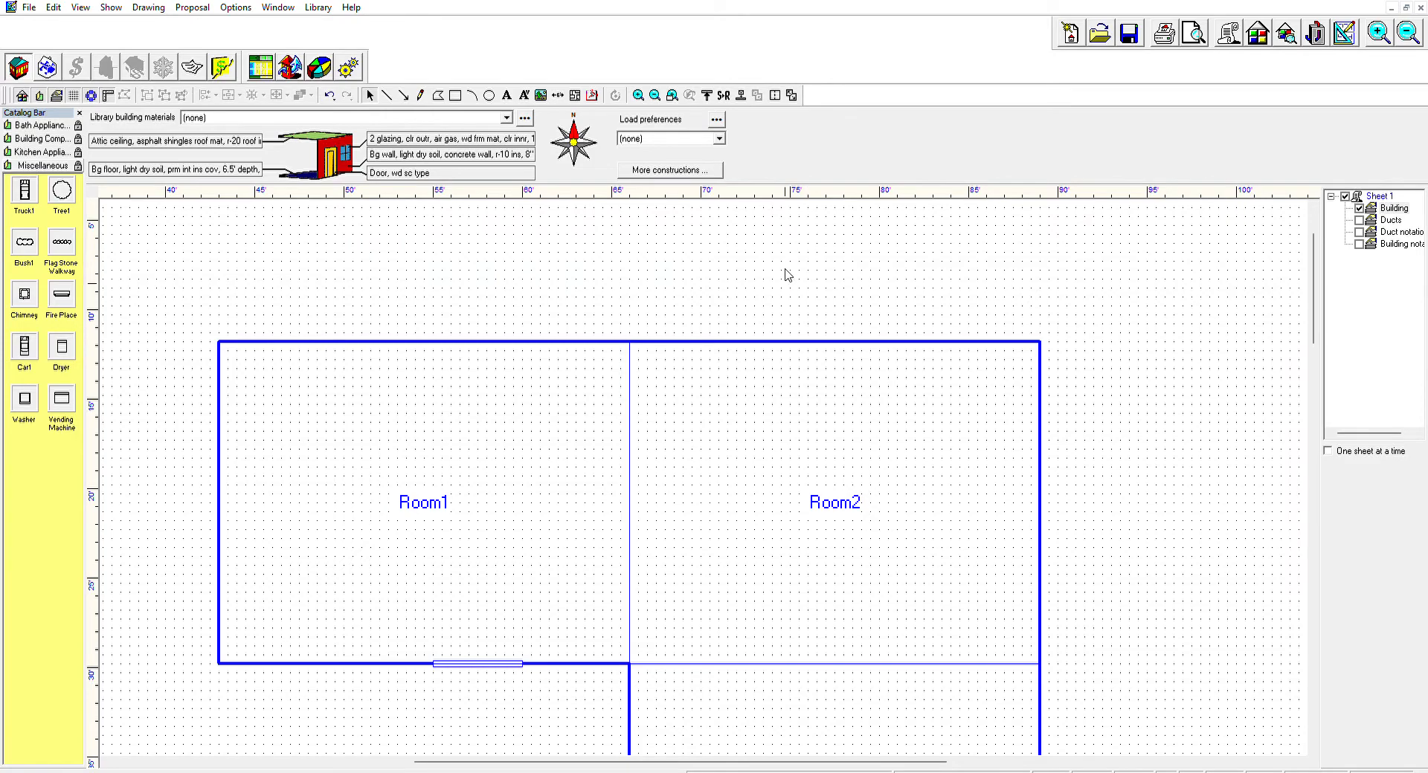
pyautogui.scroll(-3, 788, 275)
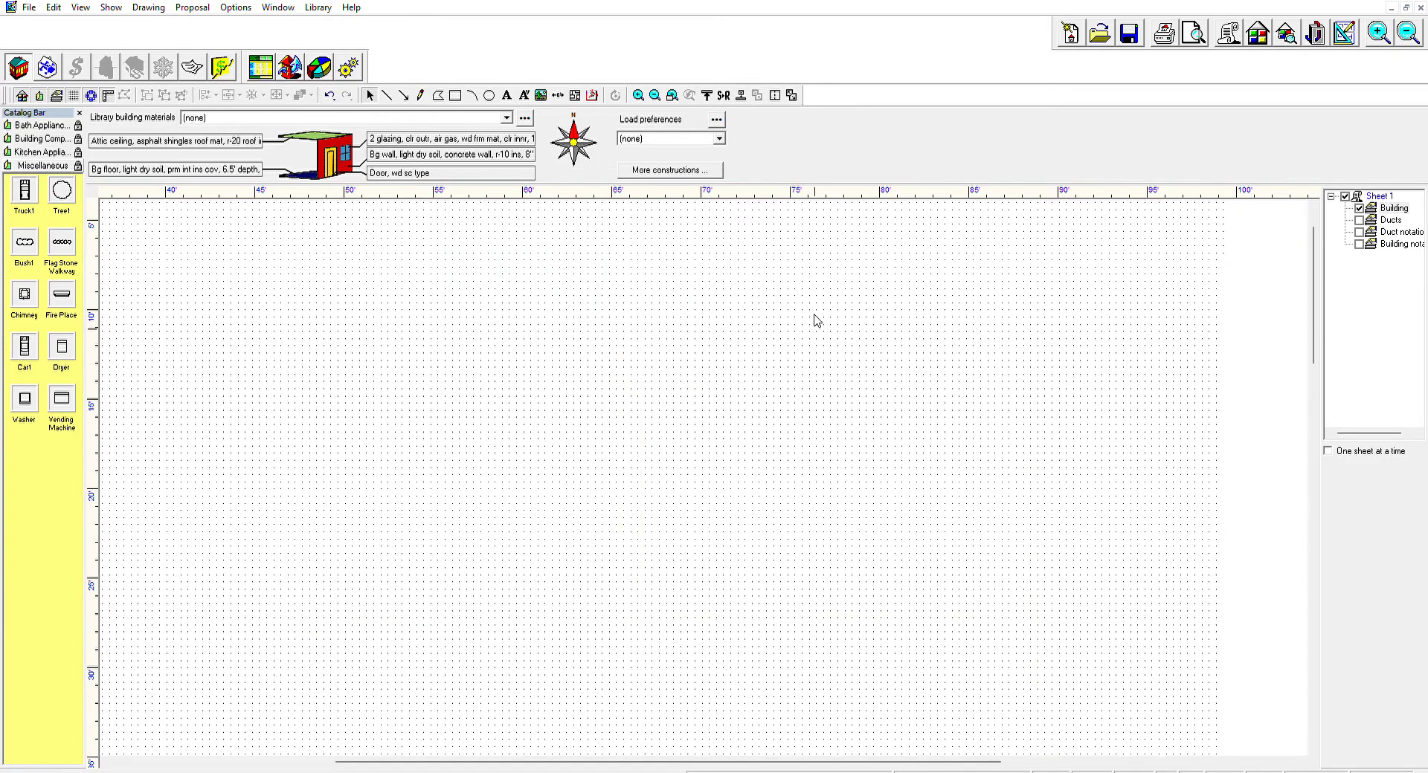
pyautogui.scroll(1, 759, 345)
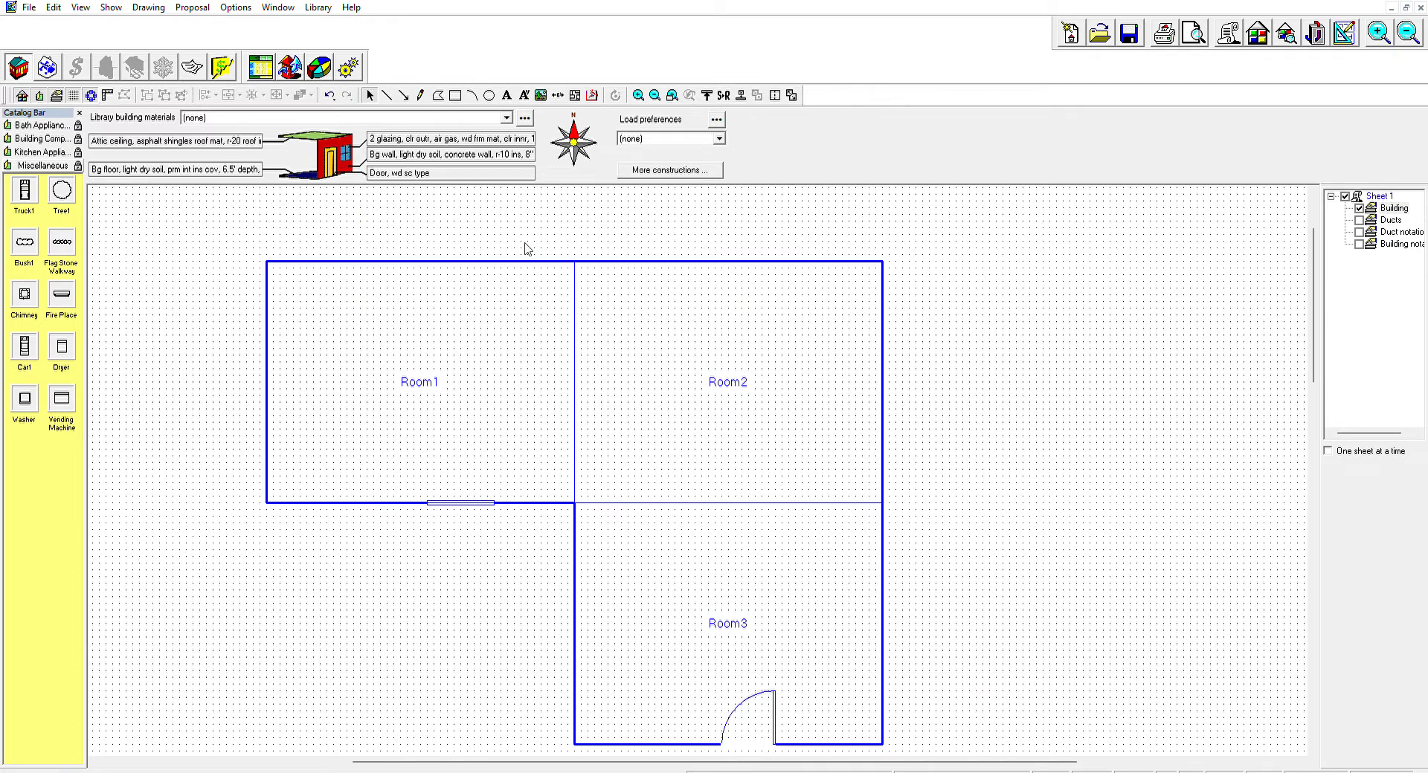
pyautogui.scroll(-1, 872, 409)
pyautogui.moveTo(871, 409); pyautogui.dragTo(795, 364, button='middle')
pyautogui.scroll(1, 643, 320)
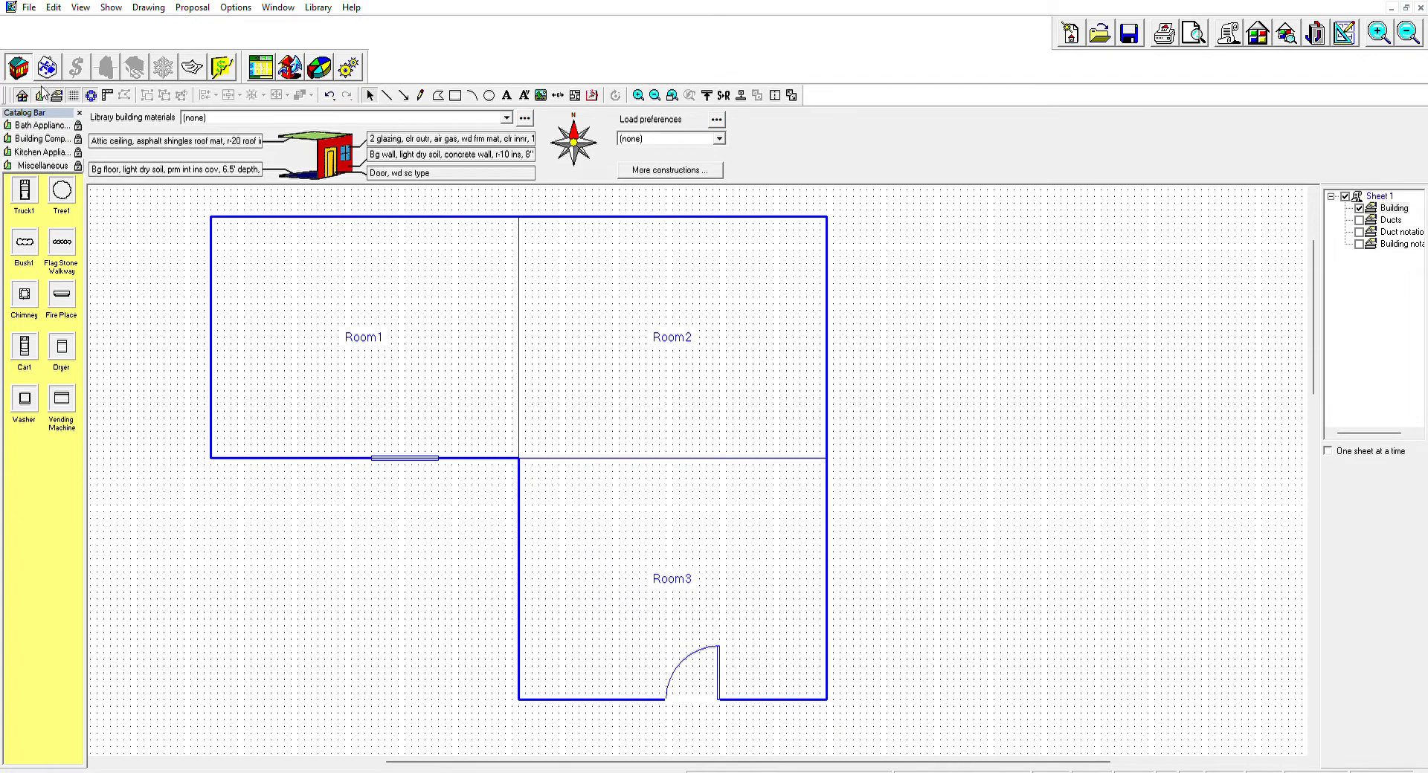
# Close the Catalog Bar and arrange the remaining large-icon toolbars side by side in a single row beneath the menu.
pyautogui.click(39, 95)
pyautogui.click(40, 92)
pyautogui.click(39, 87)
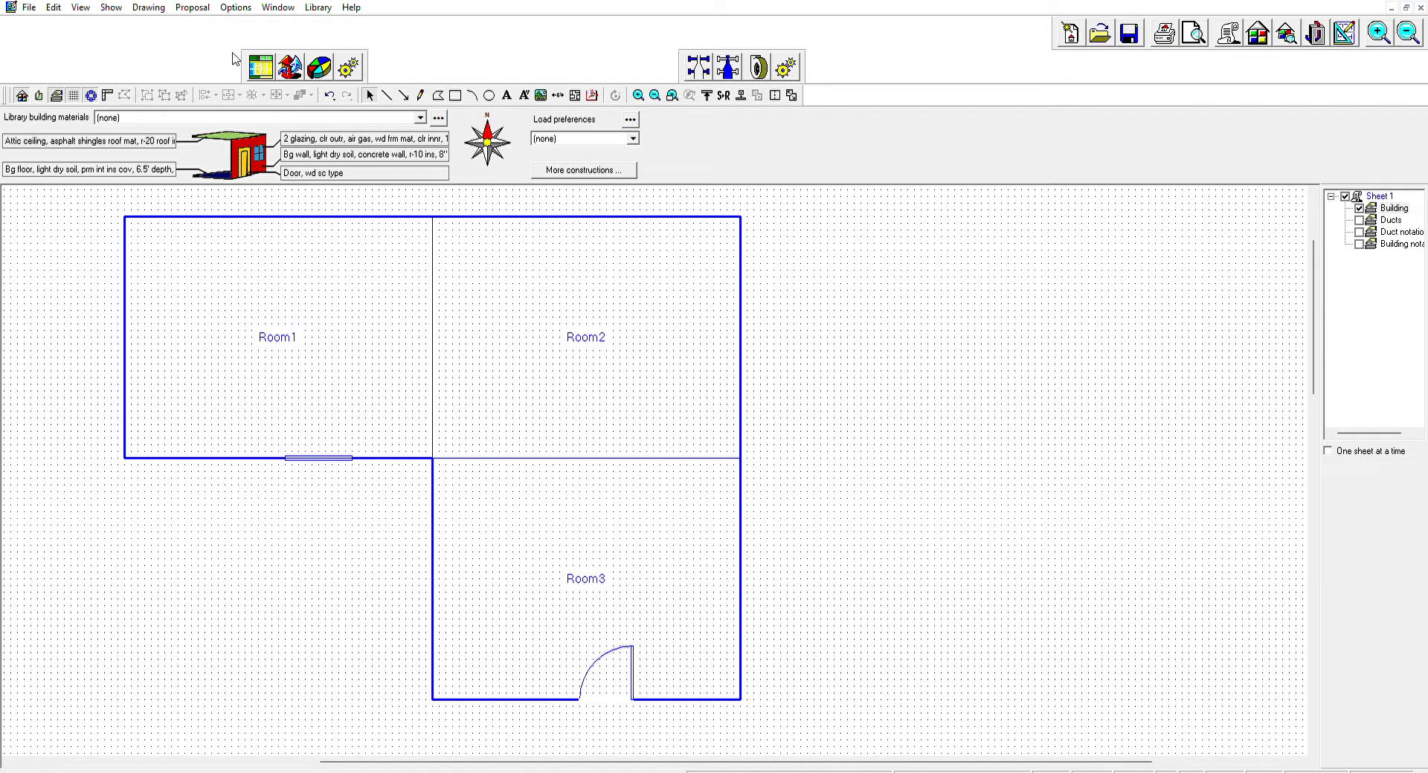
pyautogui.moveTo(232, 58); pyautogui.dragTo(7, 31)
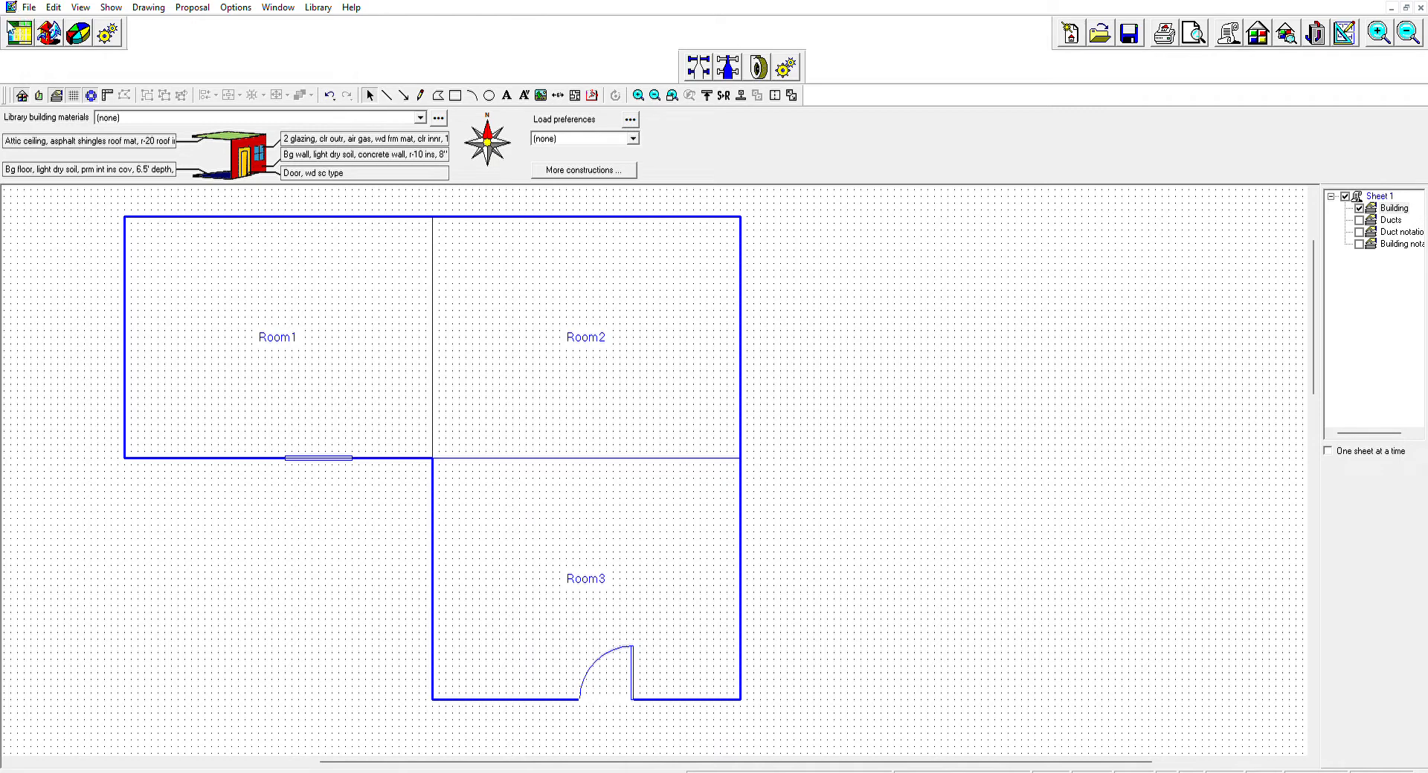
pyautogui.moveTo(200, 77); pyautogui.dragTo(265, 62)
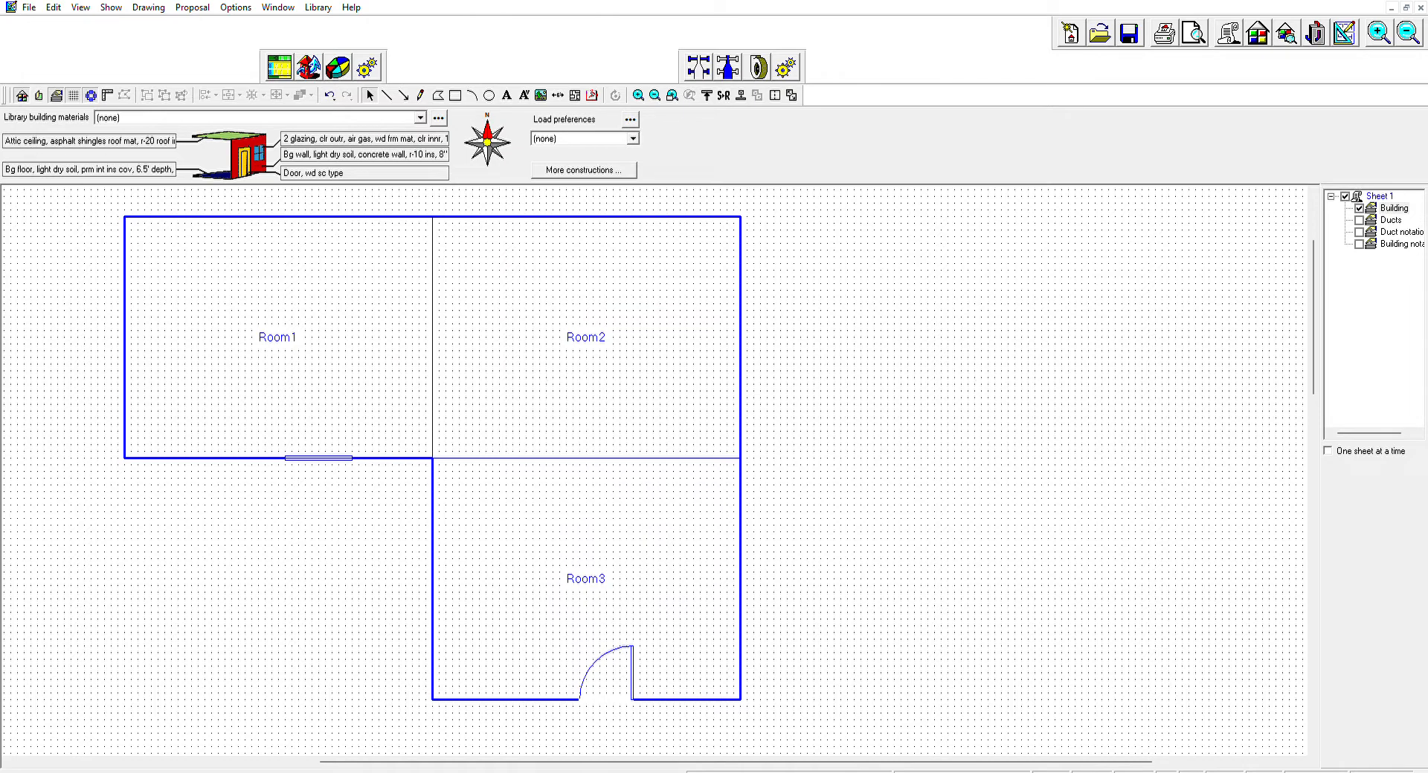
pyautogui.moveTo(13, 34); pyautogui.dragTo(9, 34)
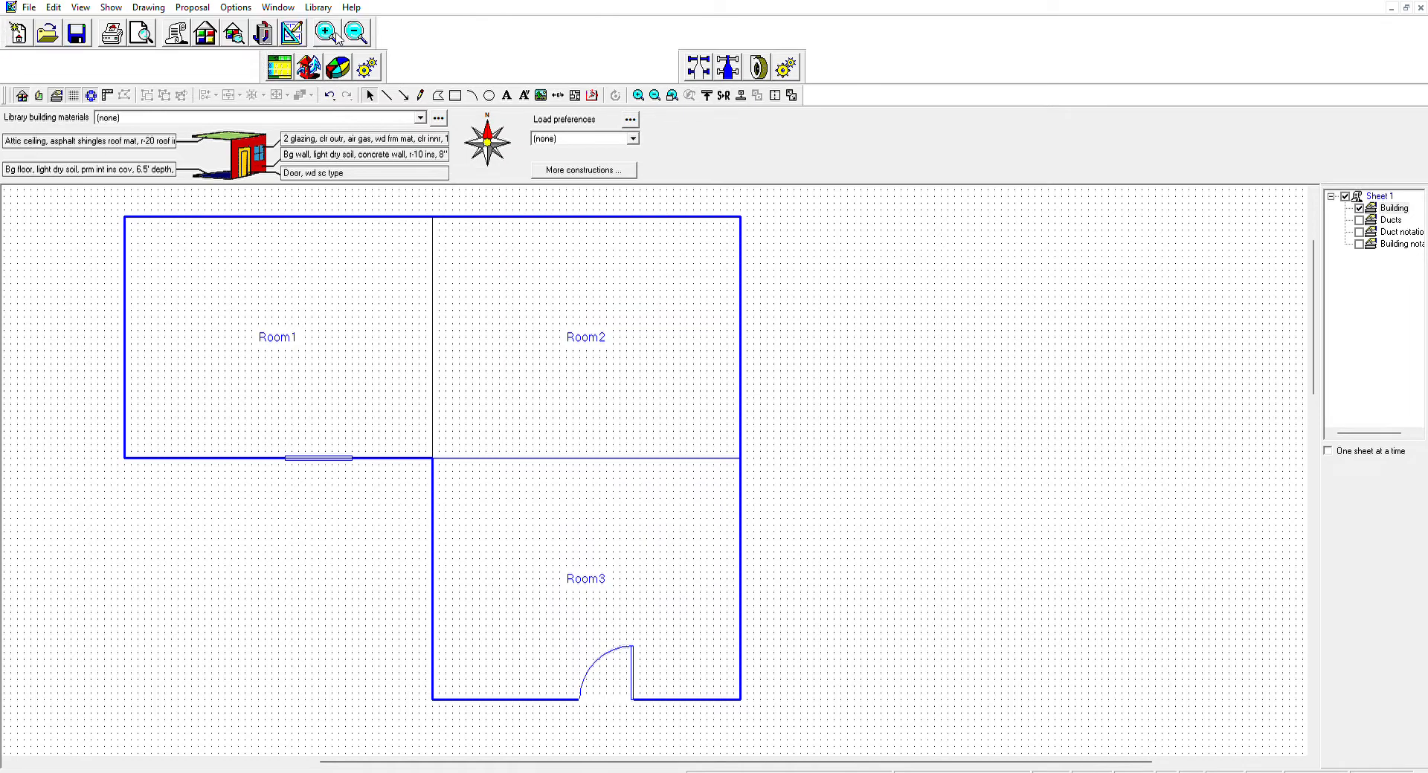
pyautogui.moveTo(266, 65); pyautogui.dragTo(382, 32)
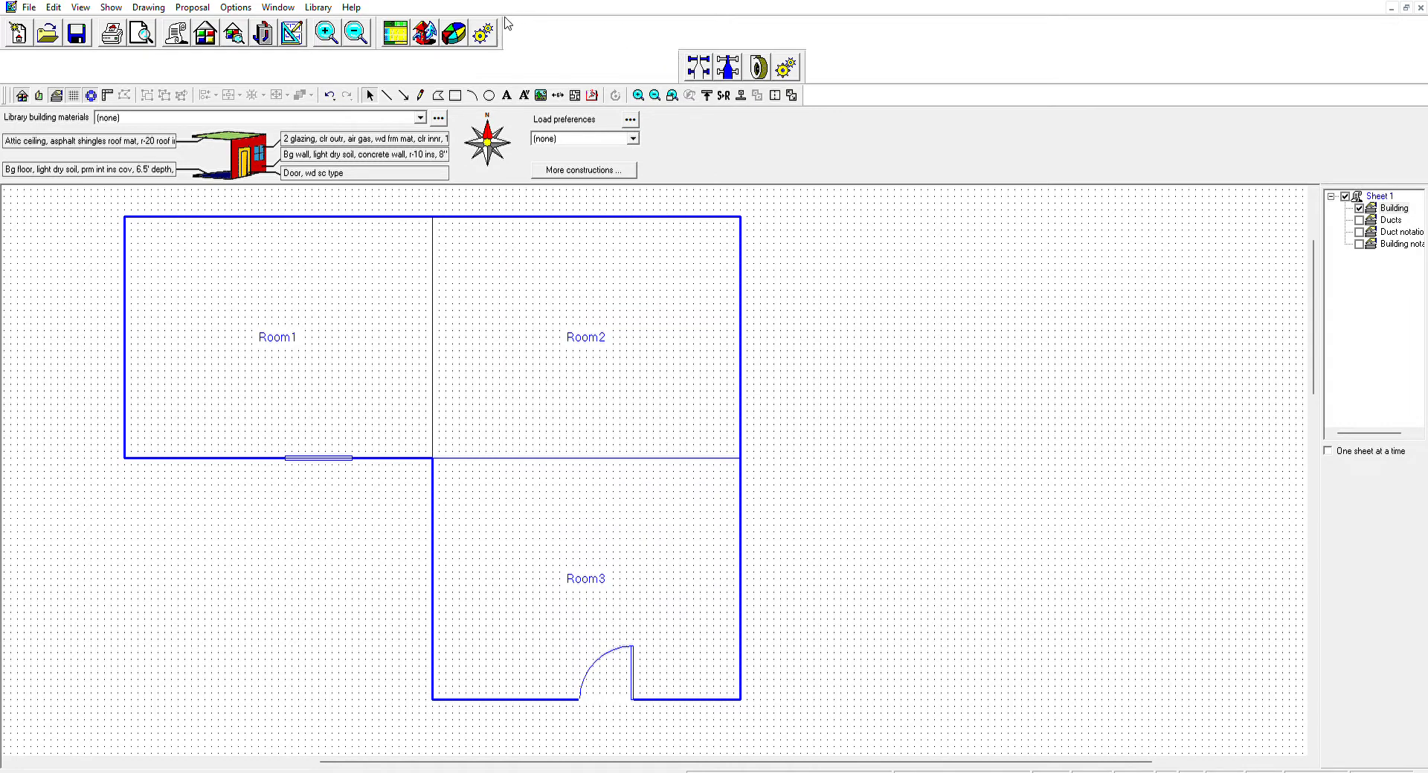
pyautogui.moveTo(504, 22); pyautogui.dragTo(507, 23)
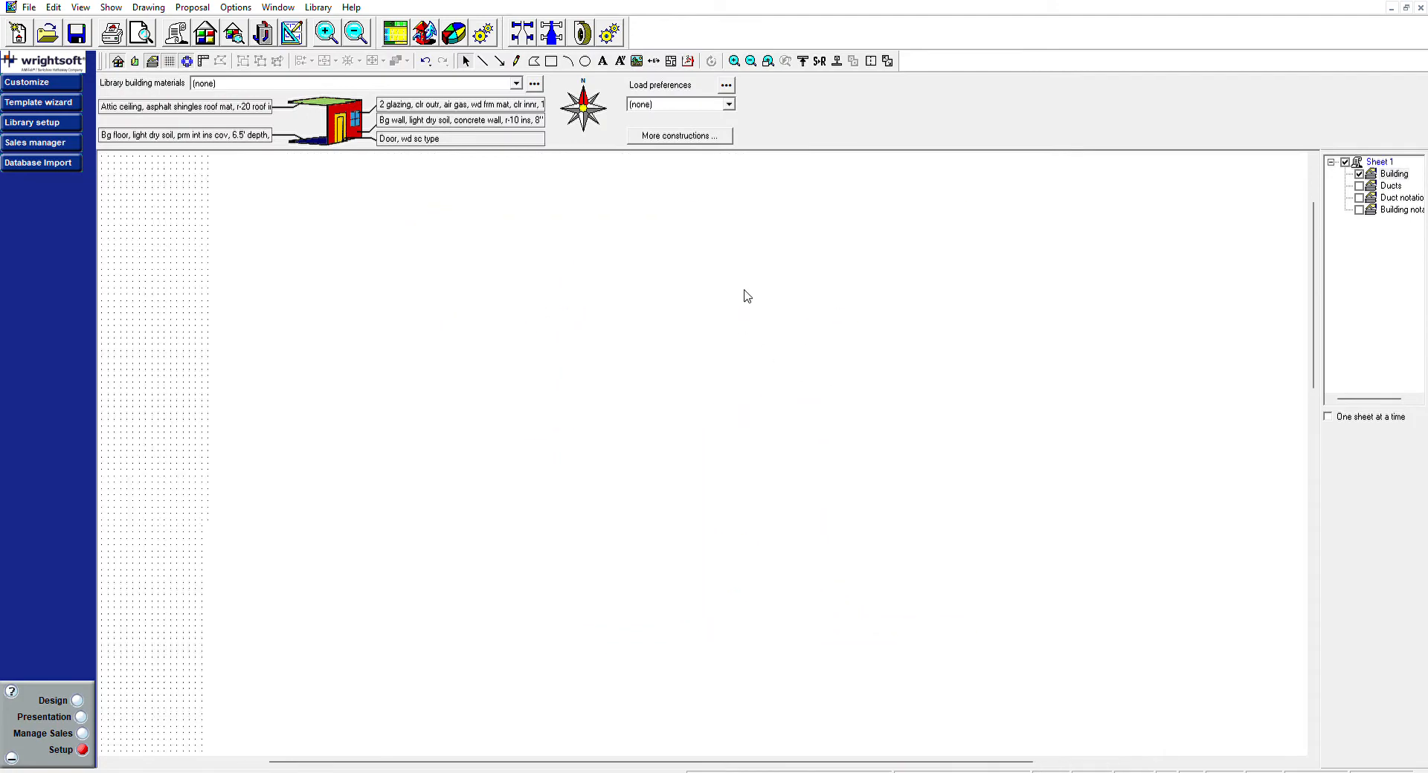
# View the stages of the Template wizard in the Setup navigator, and hide the navigator.
pyautogui.scroll(1, 609, 328)
pyautogui.moveTo(609, 340); pyautogui.dragTo(503, 329, button='middle')
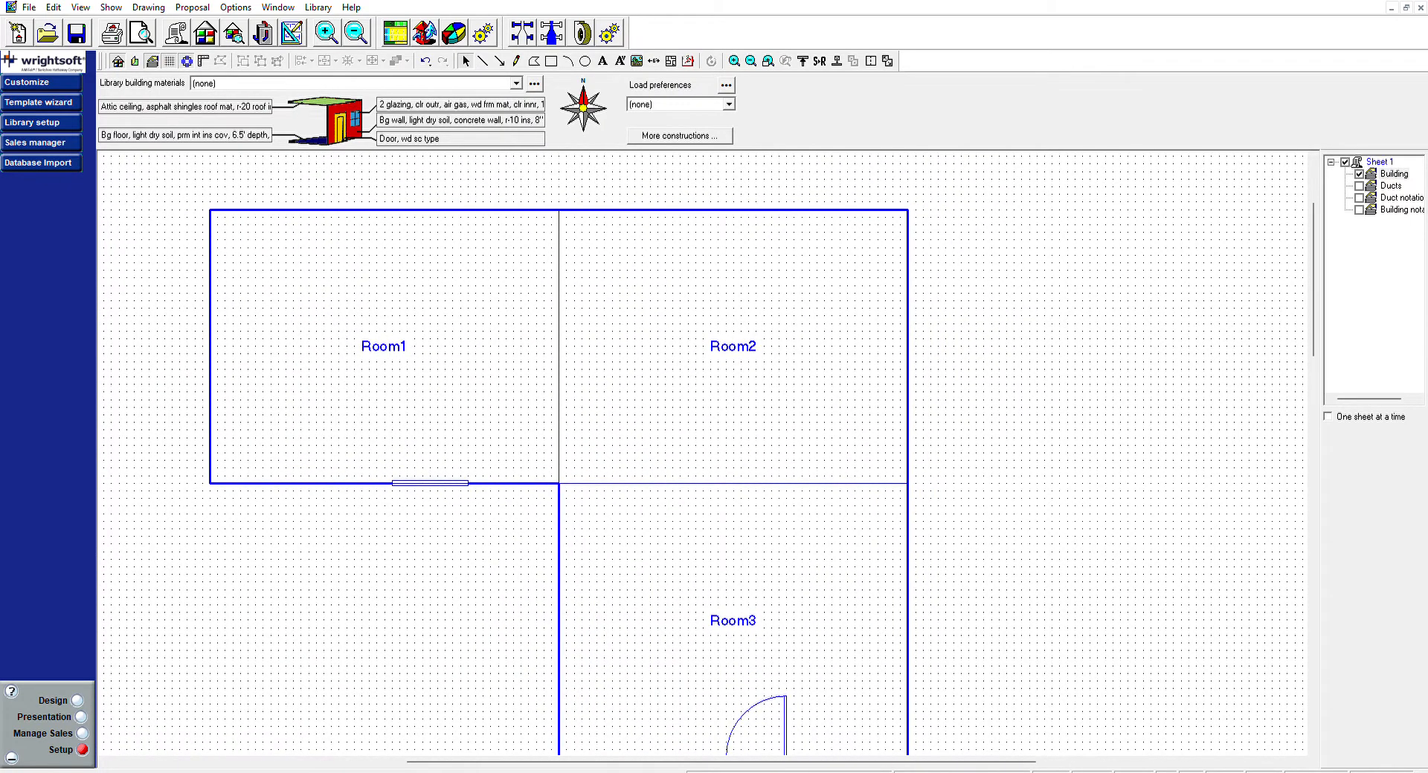
pyautogui.click(36, 96)
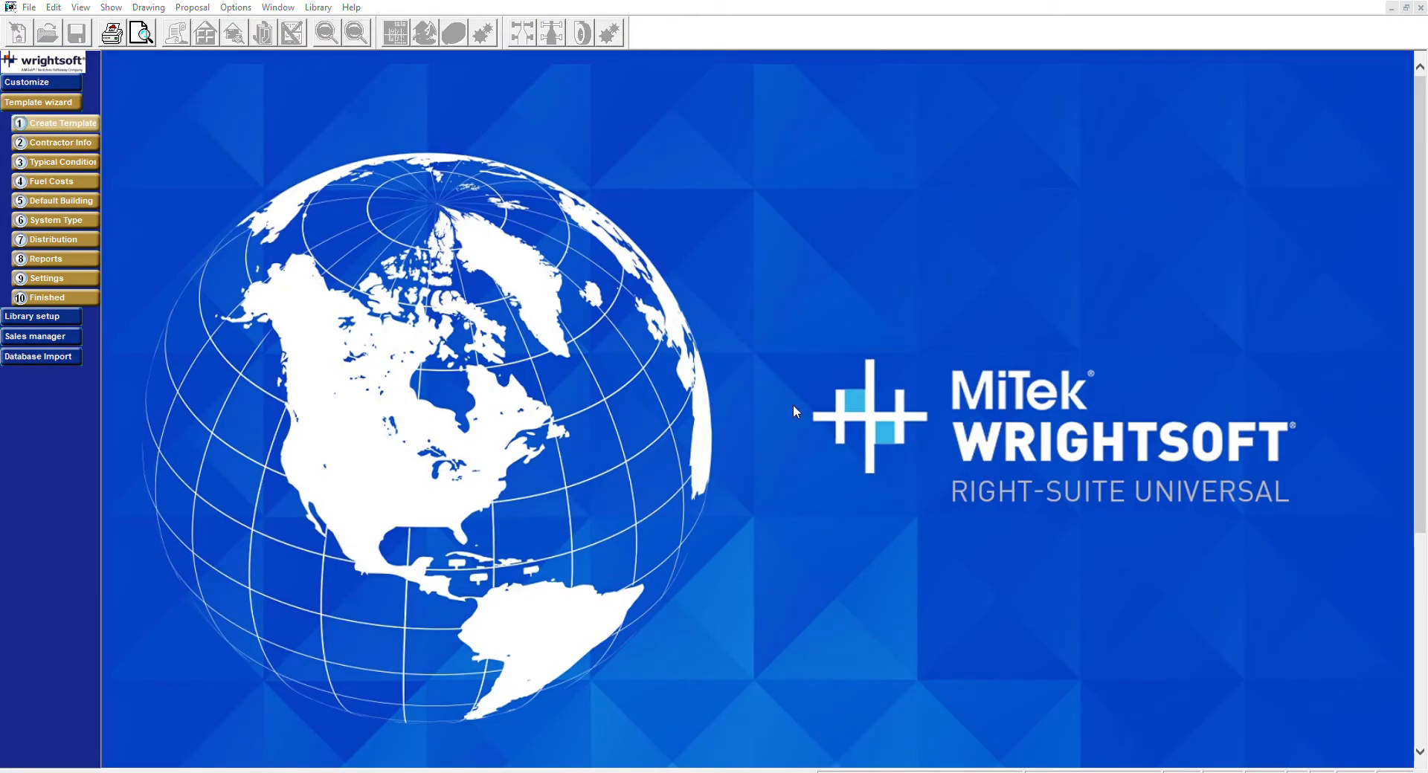
pyautogui.click(760, 400)
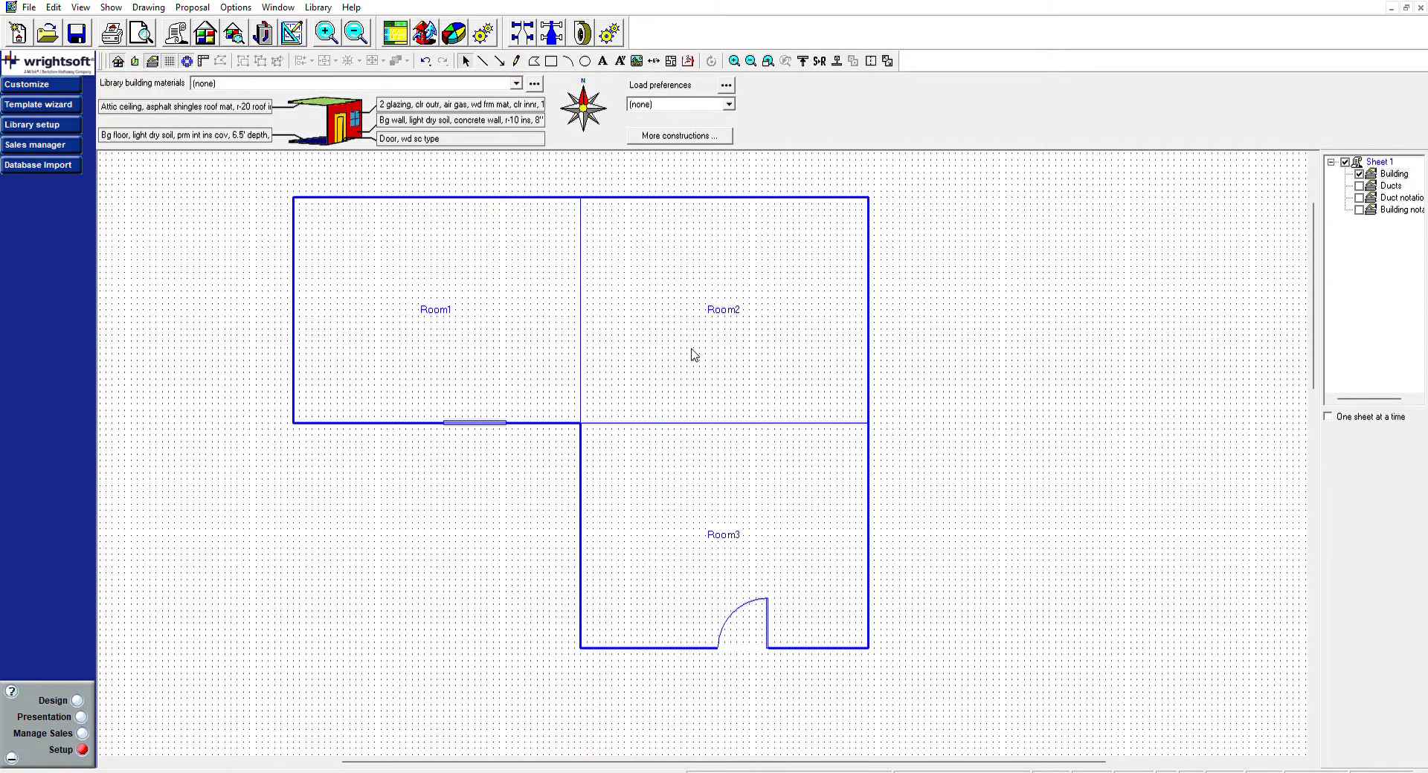
pyautogui.scroll(-1, 693, 355)
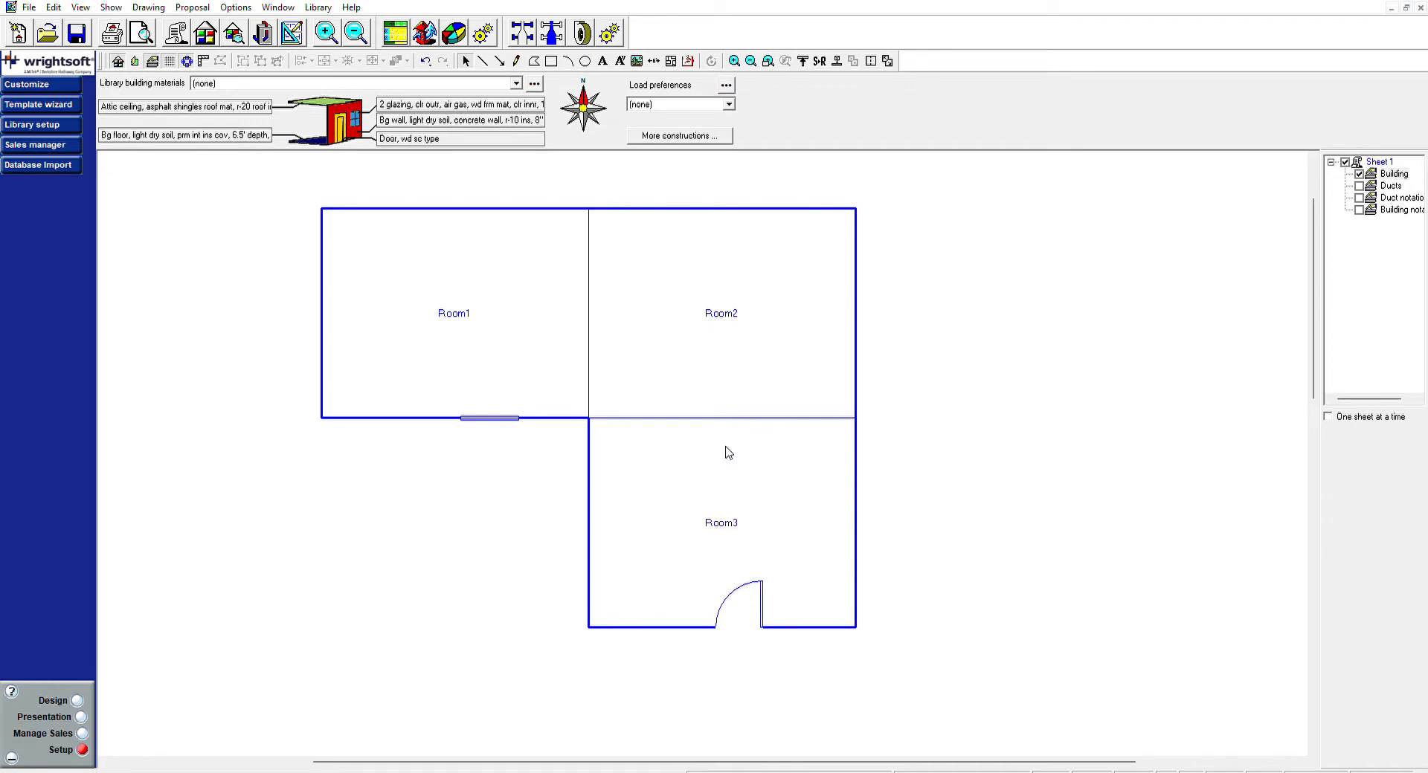
pyautogui.click(40, 105)
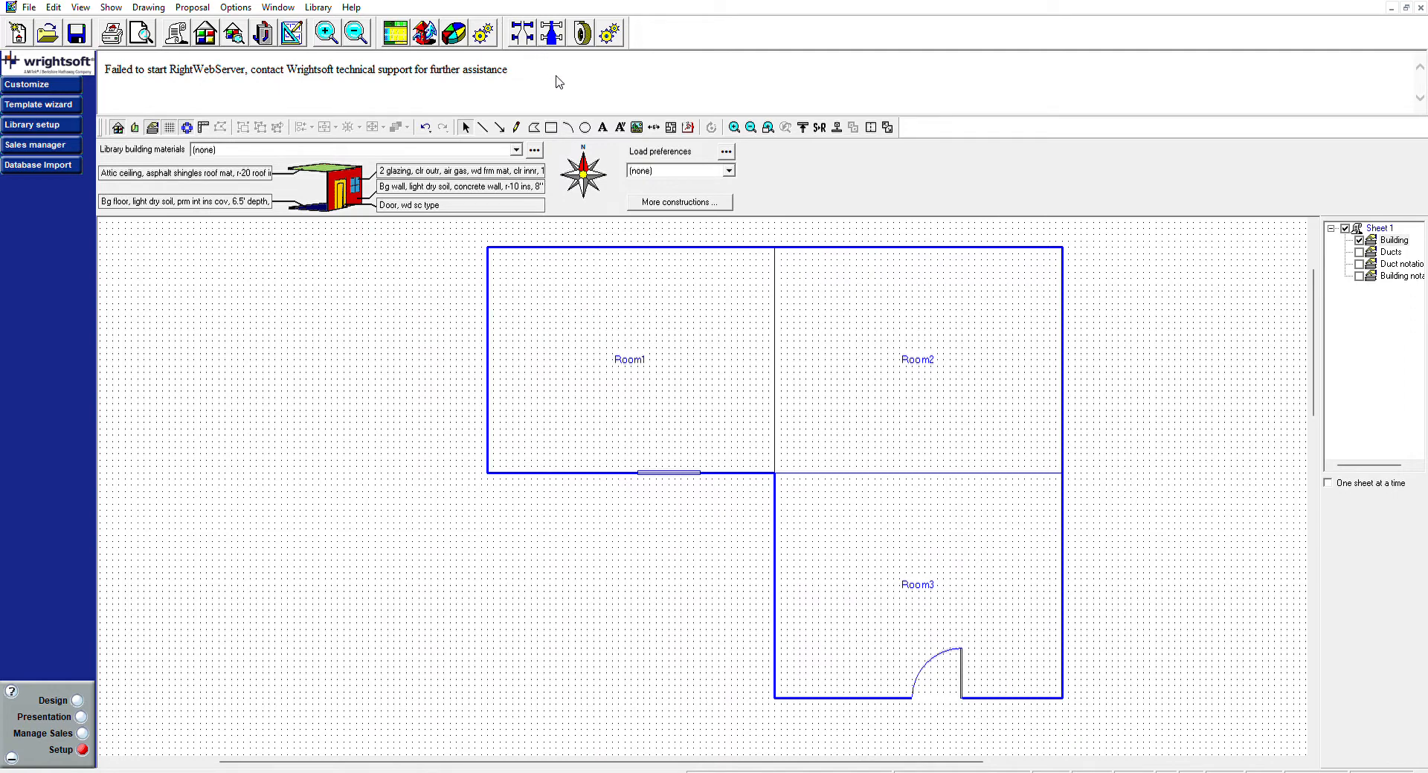
pyautogui.moveTo(851, 336); pyautogui.dragTo(650, 345, button='middle')
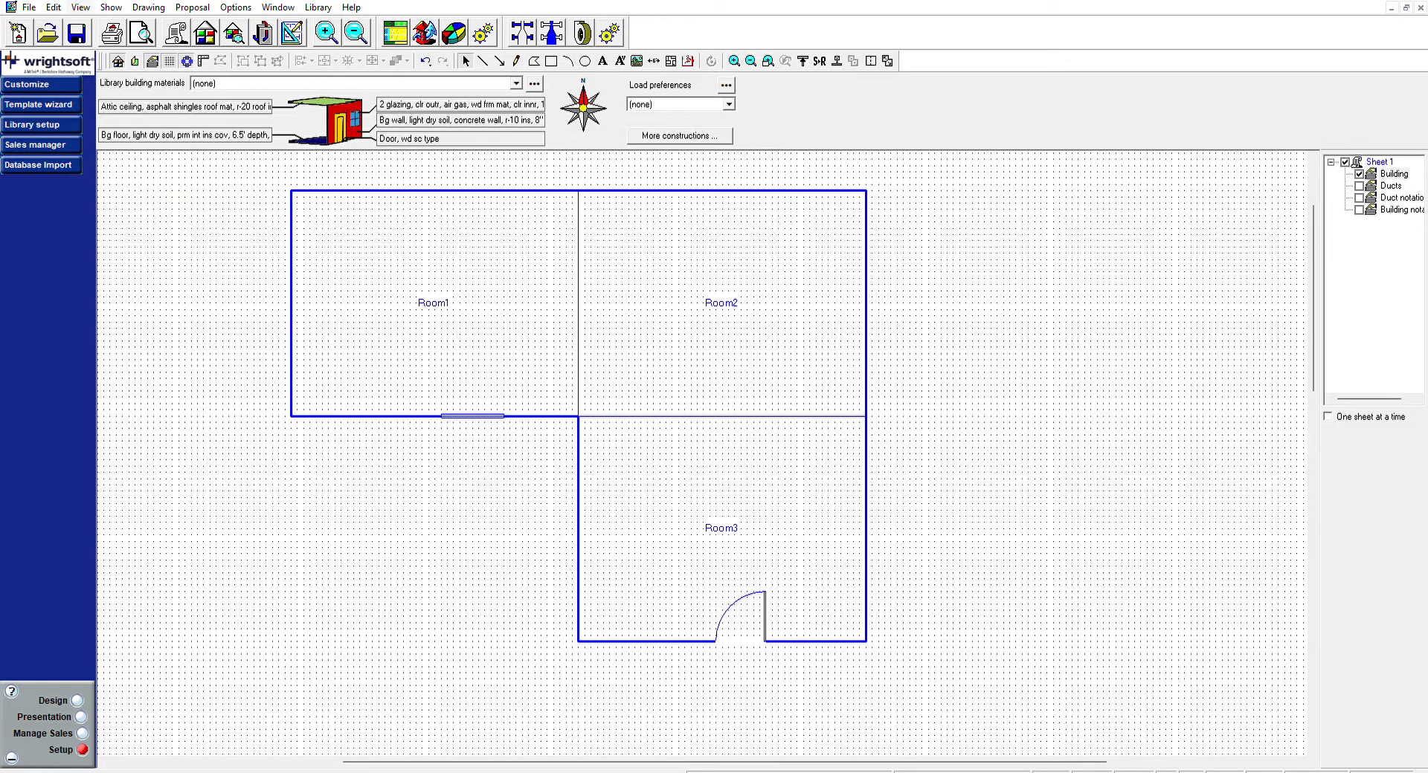
pyautogui.click(83, 98)
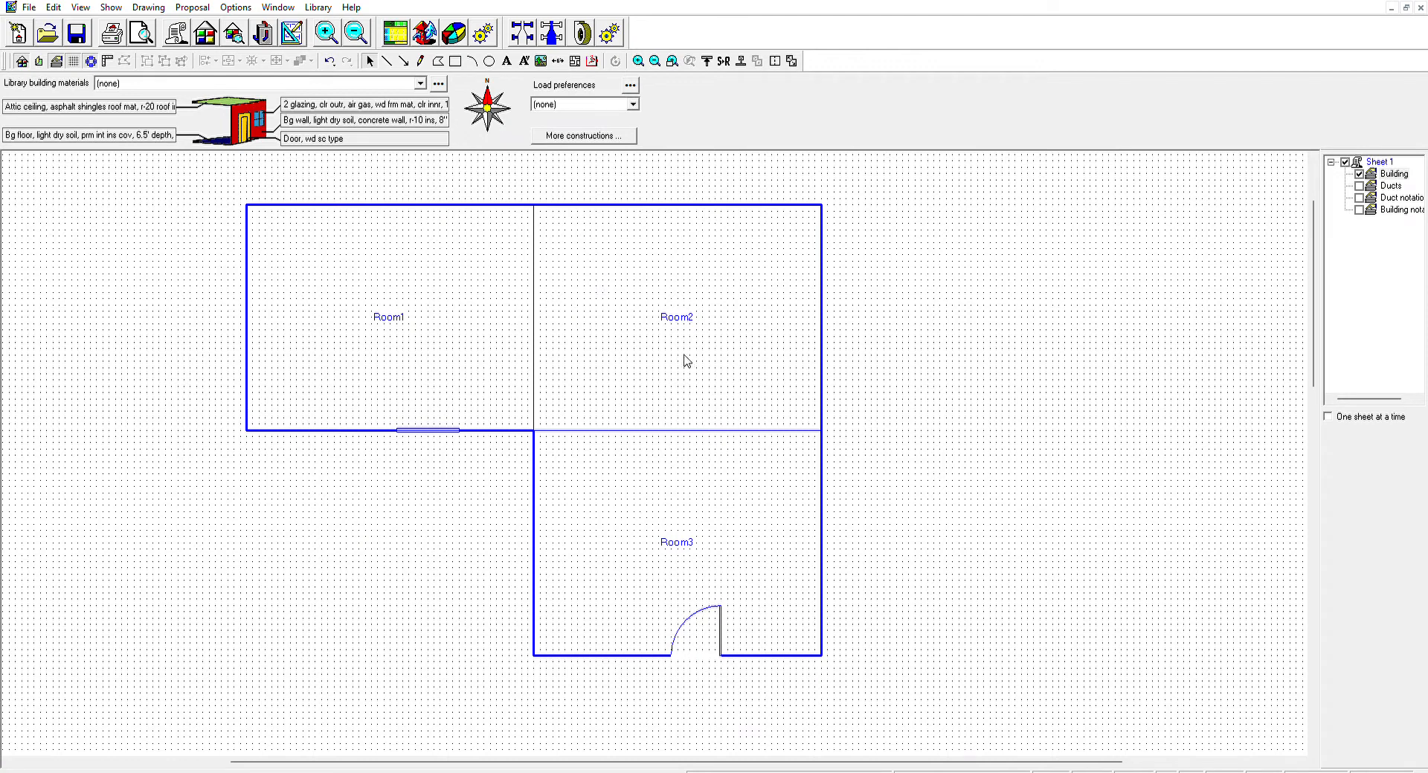
# Delete all three rooms together with their window and door.
pyautogui.scroll(-1, 684, 356)
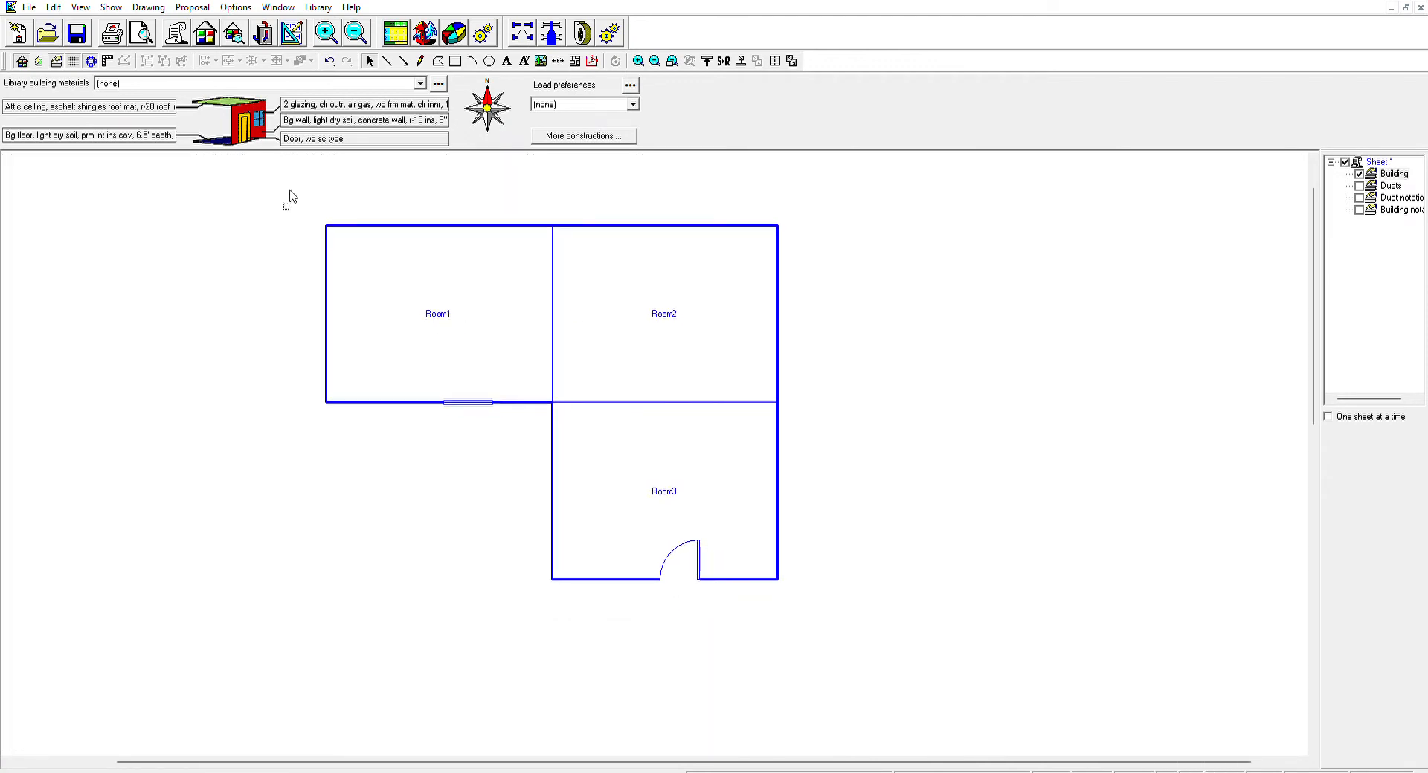
pyautogui.moveTo(288, 203); pyautogui.dragTo(874, 643)
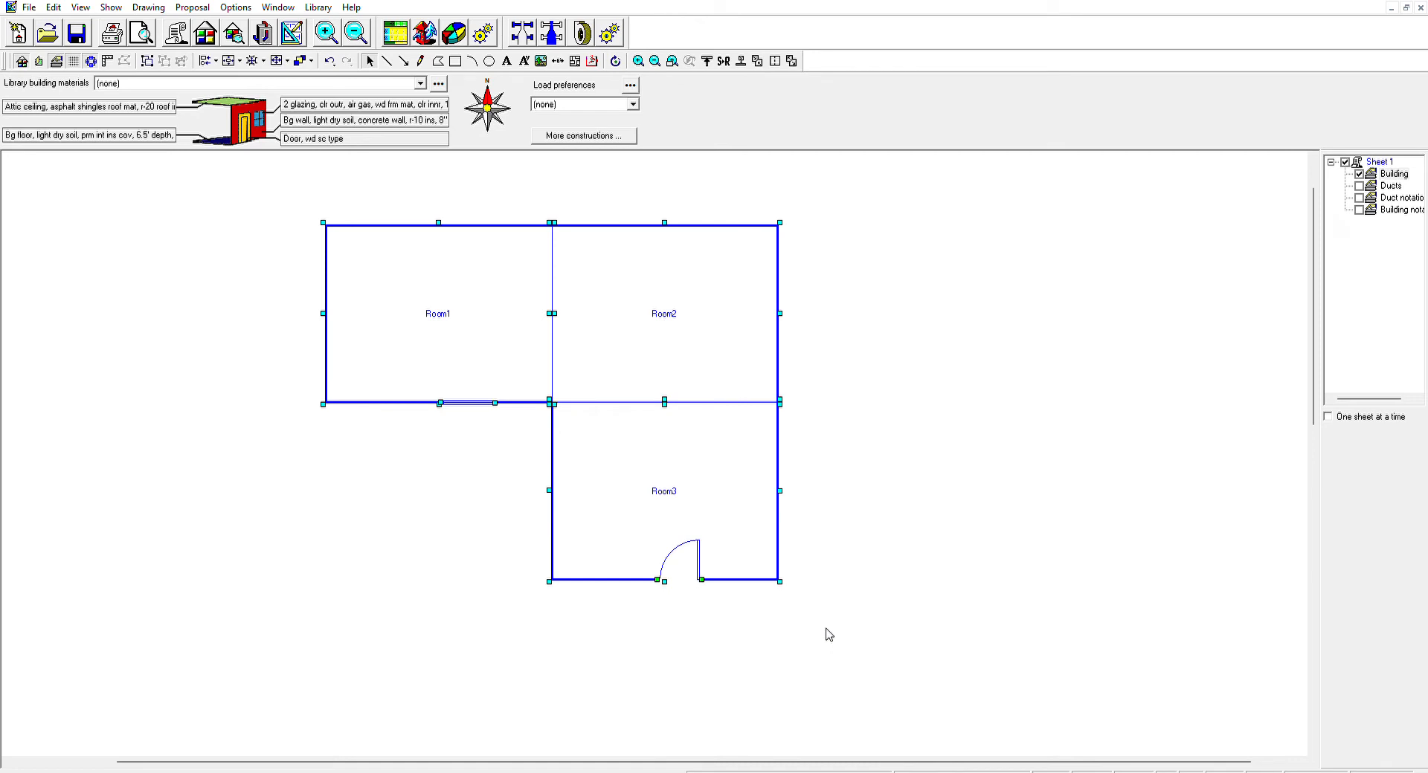
pyautogui.press('Delete')
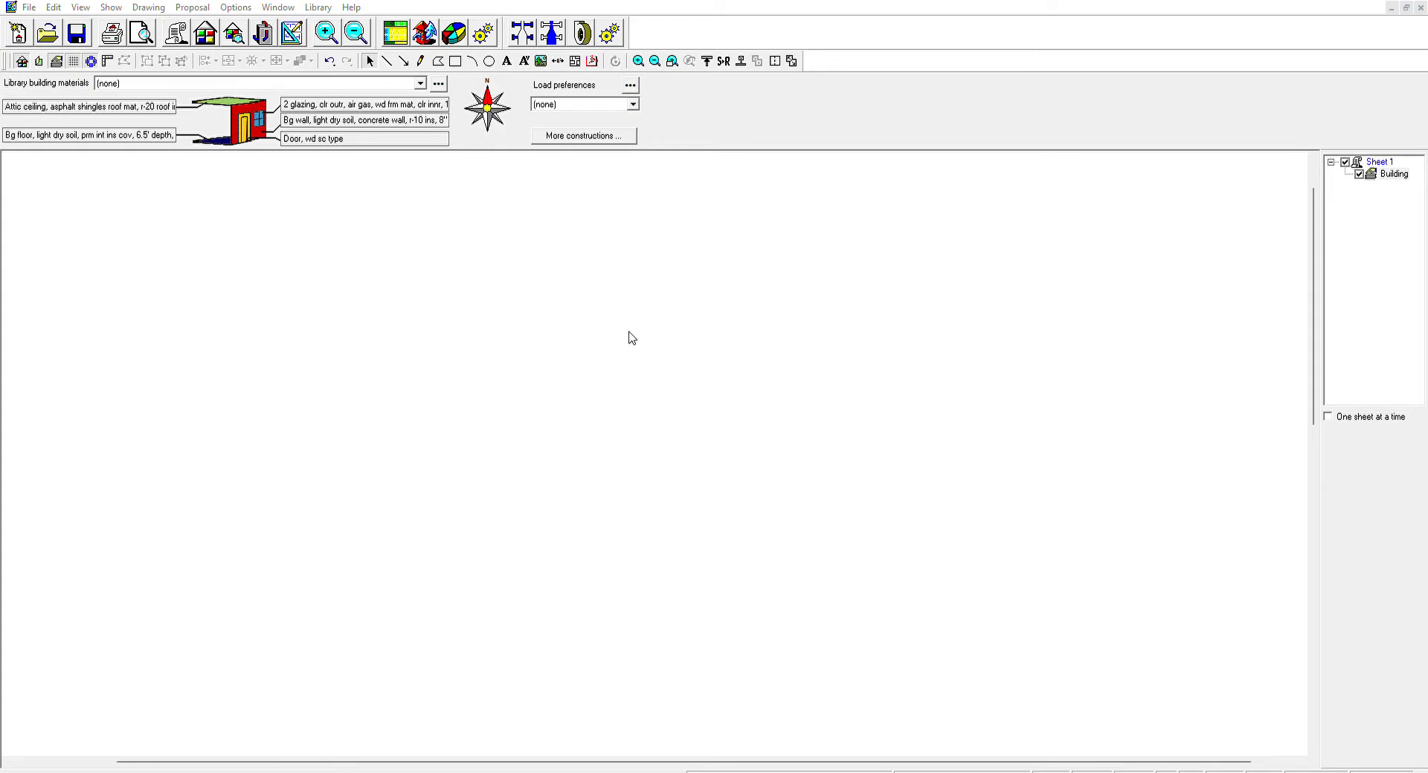
# Draw a new rectangular room on the empty sheet and name it Kitchen.
pyautogui.scroll(3, 613, 472)
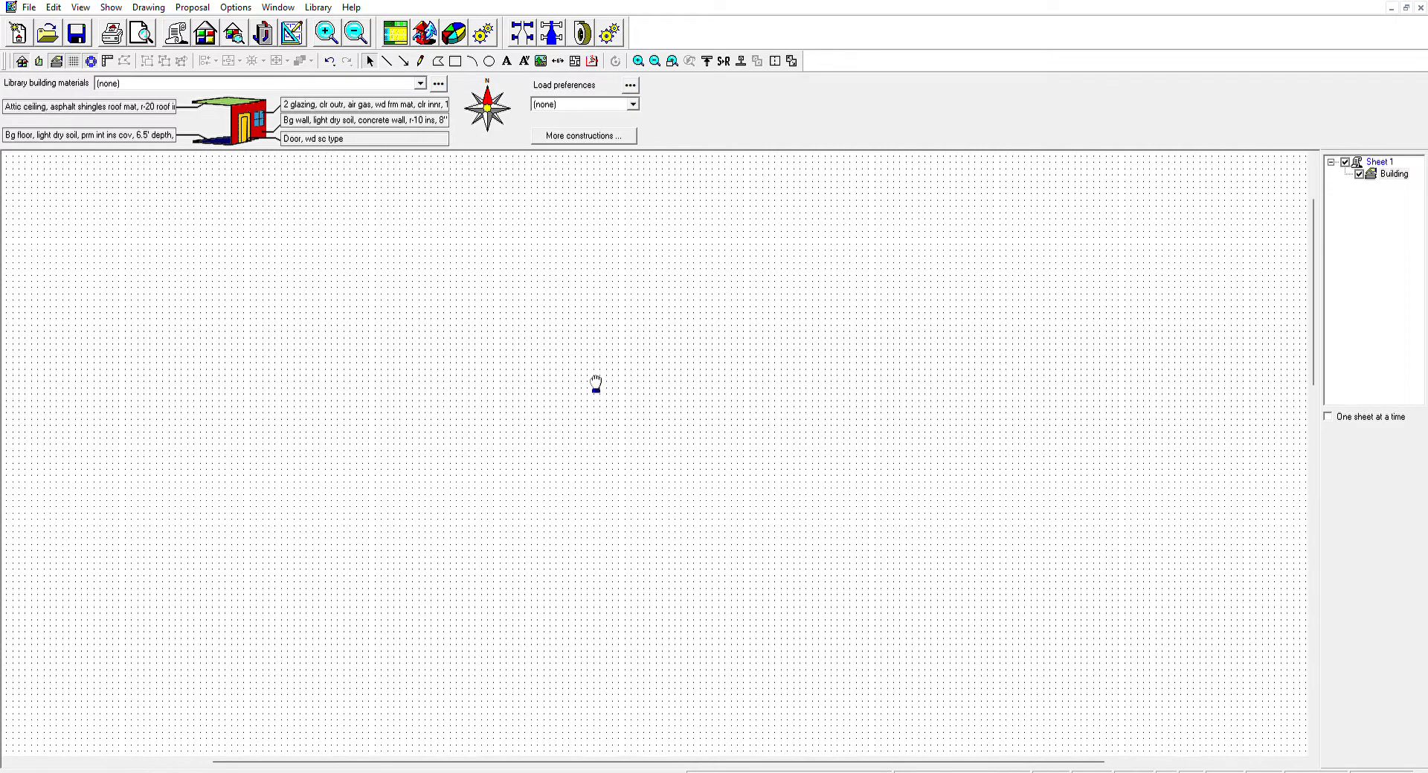
pyautogui.scroll(1, 523, 372)
pyautogui.hotkey('ctrl', 'r')
pyautogui.moveTo(446, 284); pyautogui.dragTo(655, 445)
pyautogui.doubleClick(555, 375)
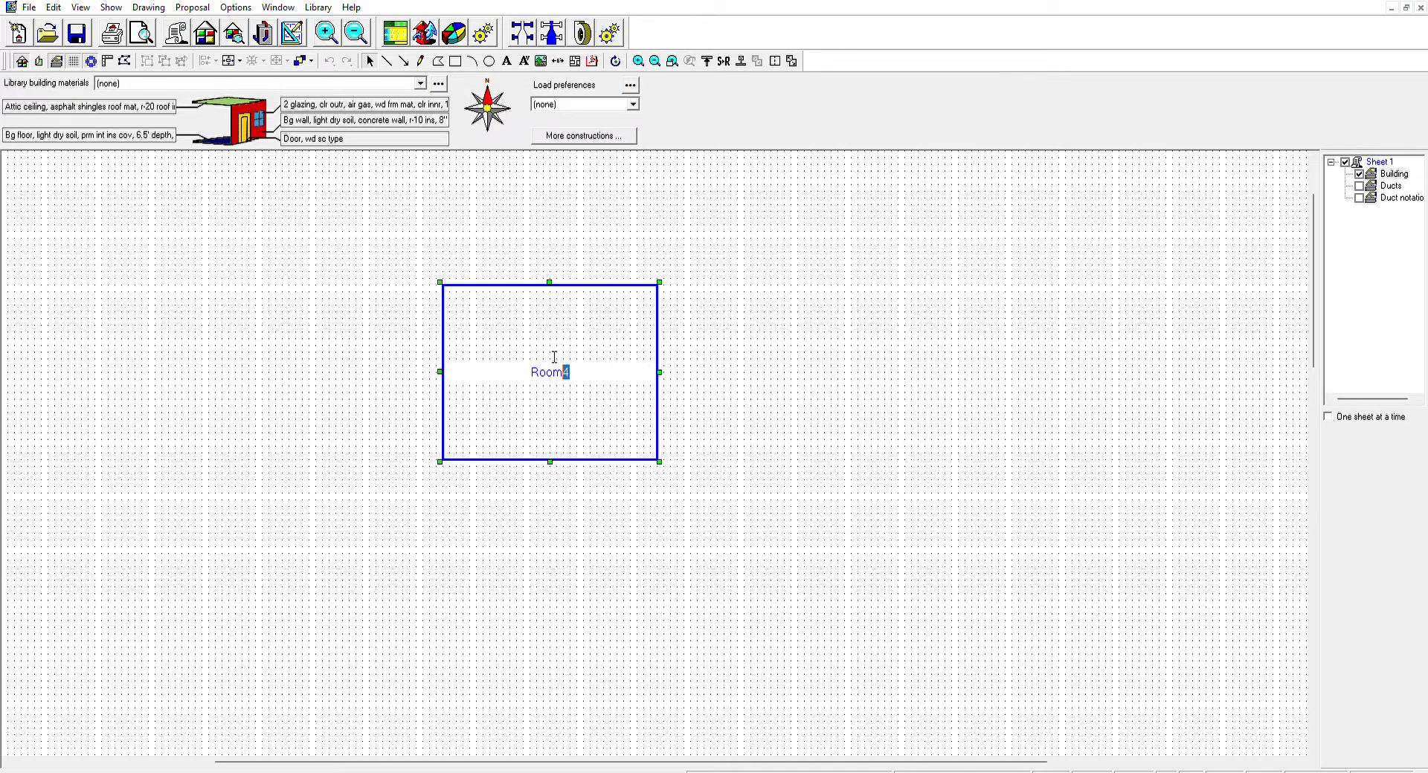
pyautogui.moveTo(566, 372); pyautogui.dragTo(514, 356)
pyautogui.write('Kitchen')
pyautogui.click(845, 424)
pyautogui.click(594, 401)
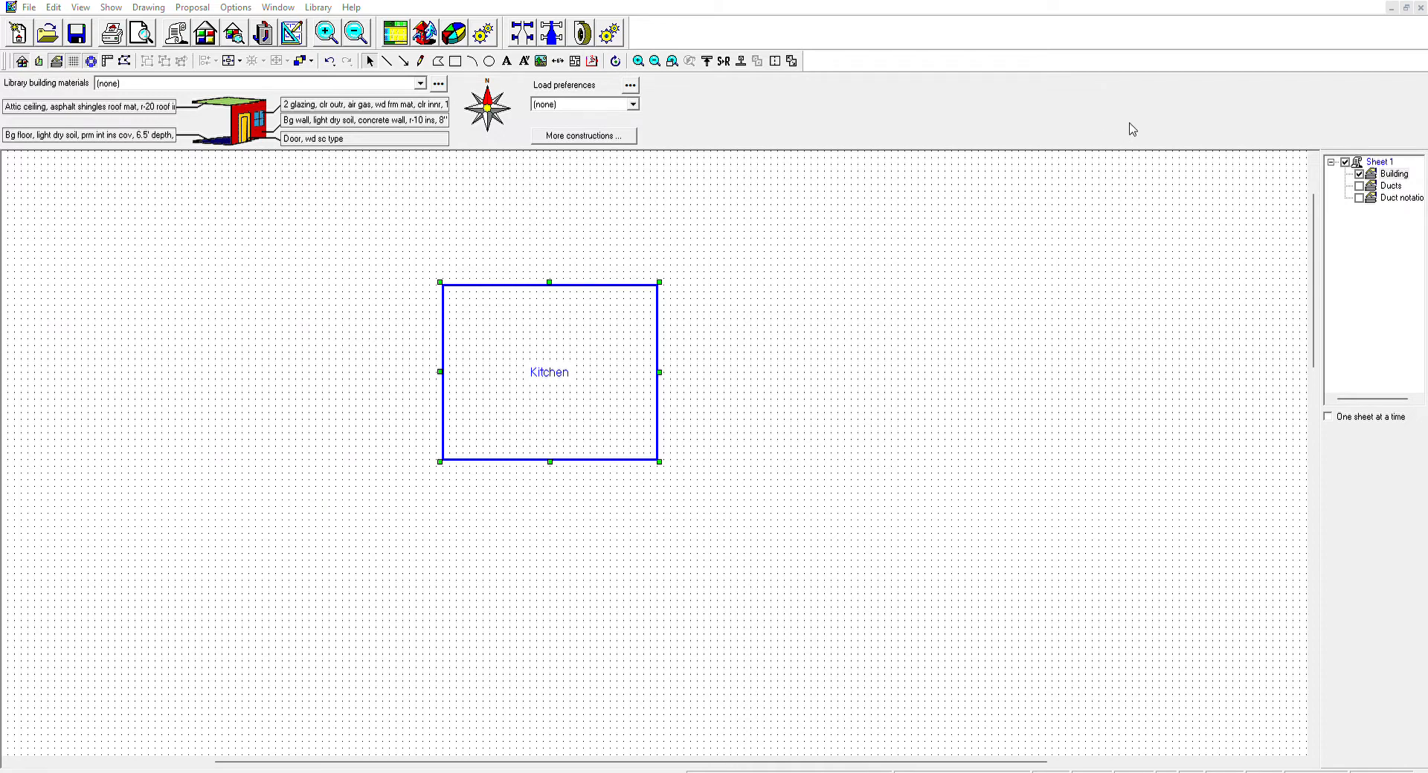
pyautogui.click(780, 314)
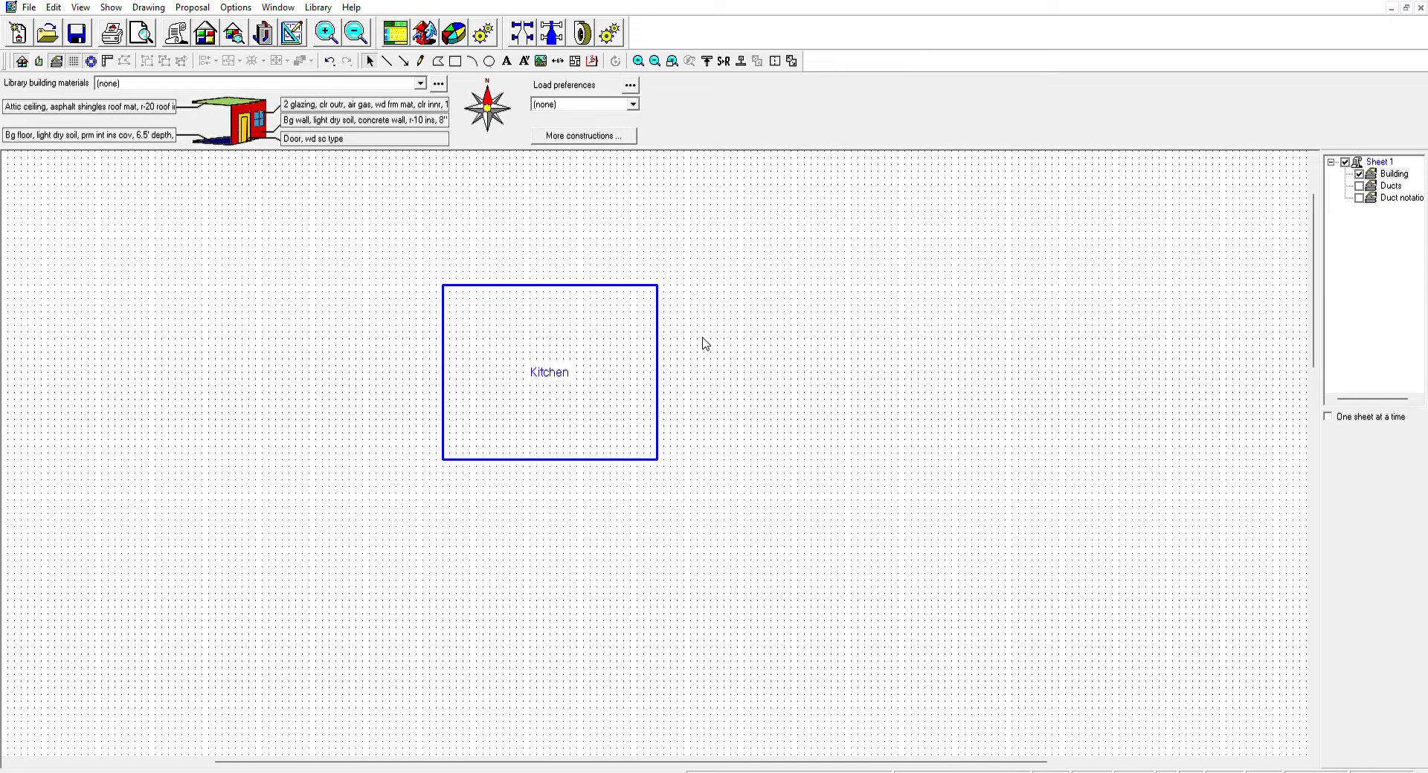
# Copy the Kitchen against its east wall and name the new room Family Room.
pyautogui.click(614, 366)
pyautogui.moveTo(599, 373); pyautogui.dragTo(749, 370)
pyautogui.click(785, 367)
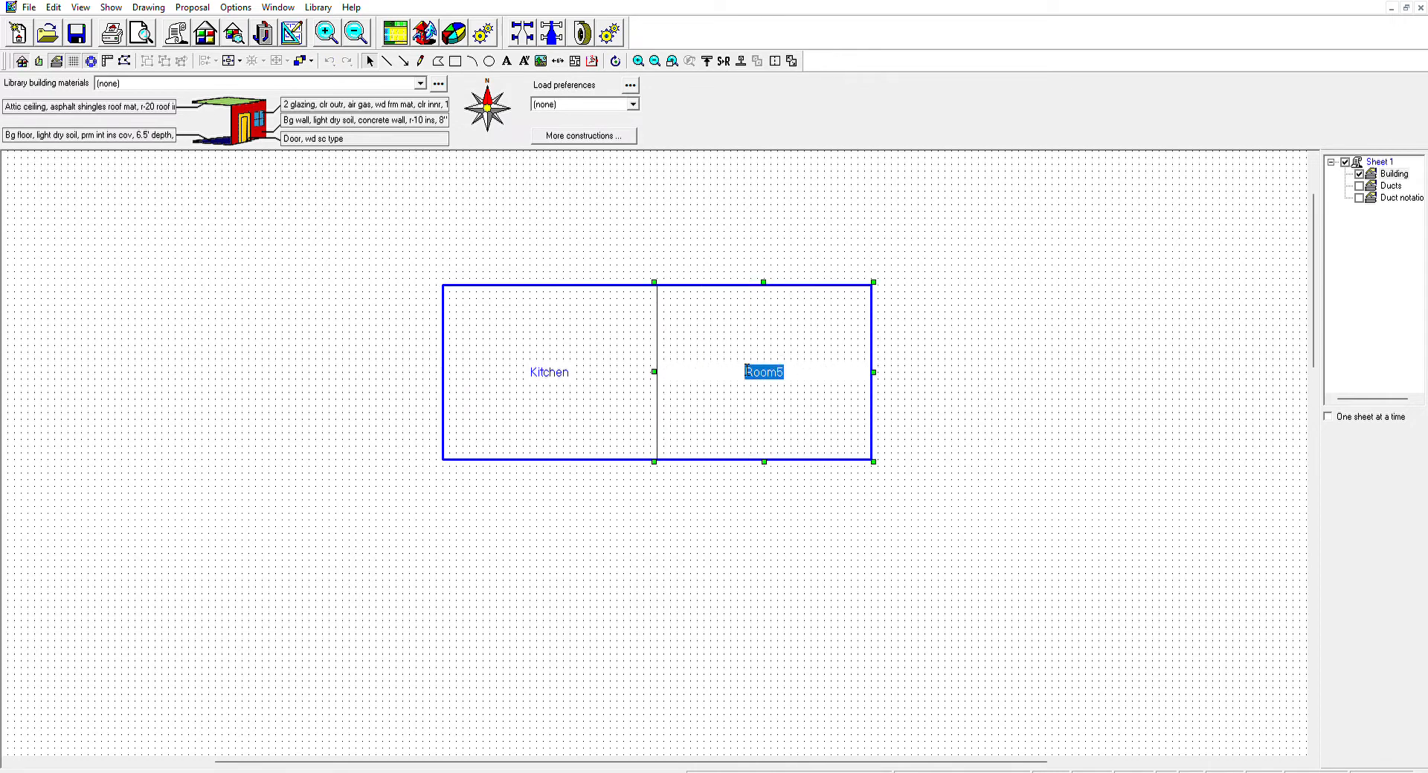
pyautogui.write('FAmi')
pyautogui.press('BackSpace')
pyautogui.press('BackSpace')
pyautogui.press('BackSpace')
pyautogui.write('amily Roomn')
pyautogui.press('BackSpace')
pyautogui.click(919, 497)
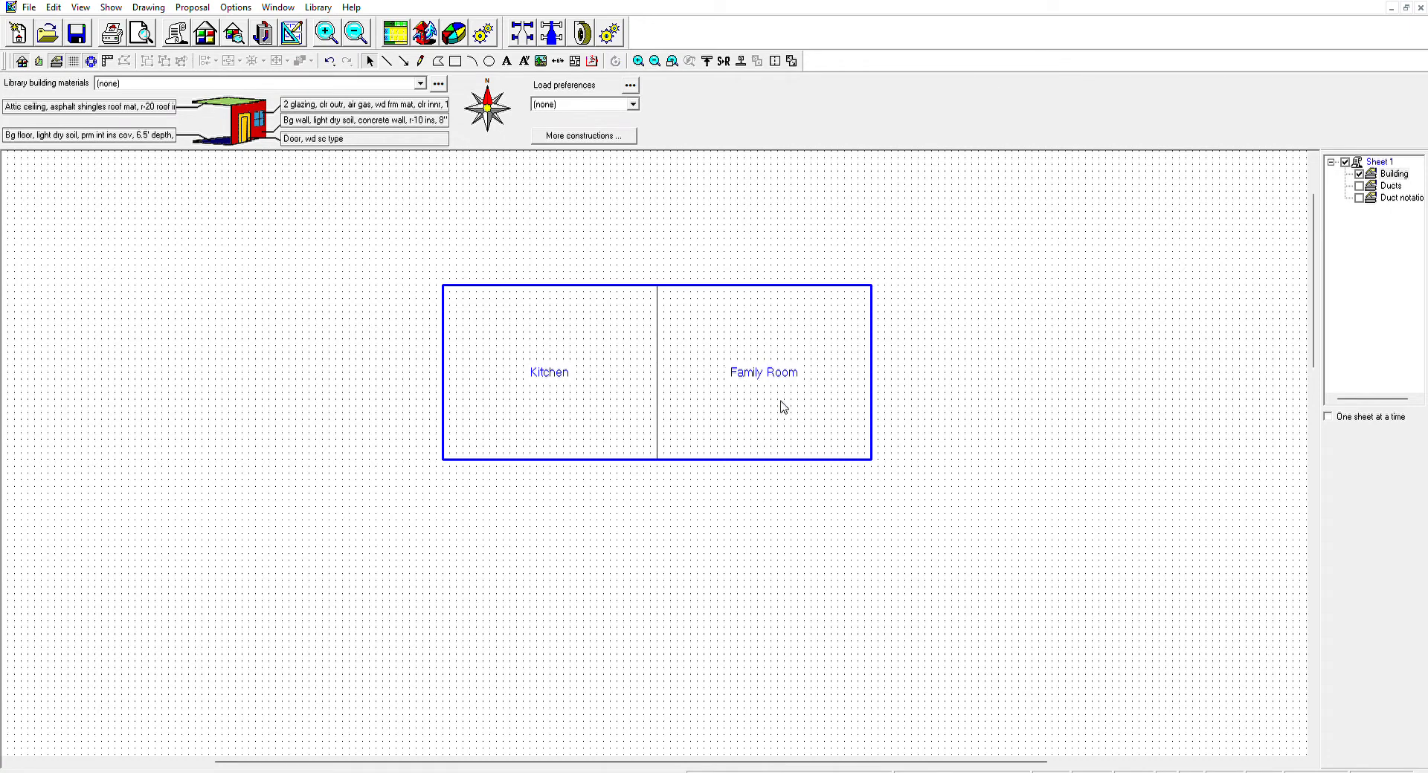
# Copy the Family Room against its south wall, narrow the copy from its west side, and name it Study.
pyautogui.moveTo(784, 407); pyautogui.dragTo(764, 570)
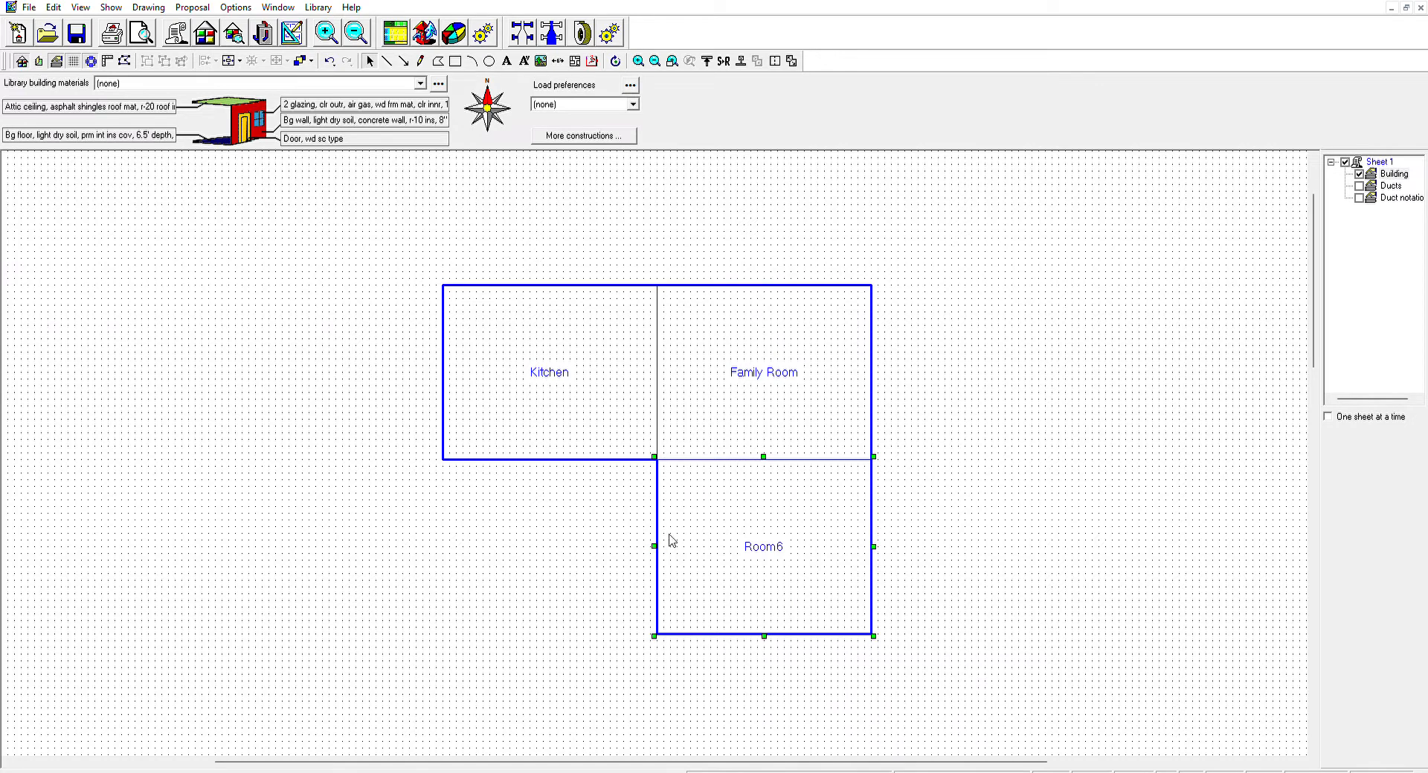
pyautogui.moveTo(670, 535); pyautogui.dragTo(743, 546)
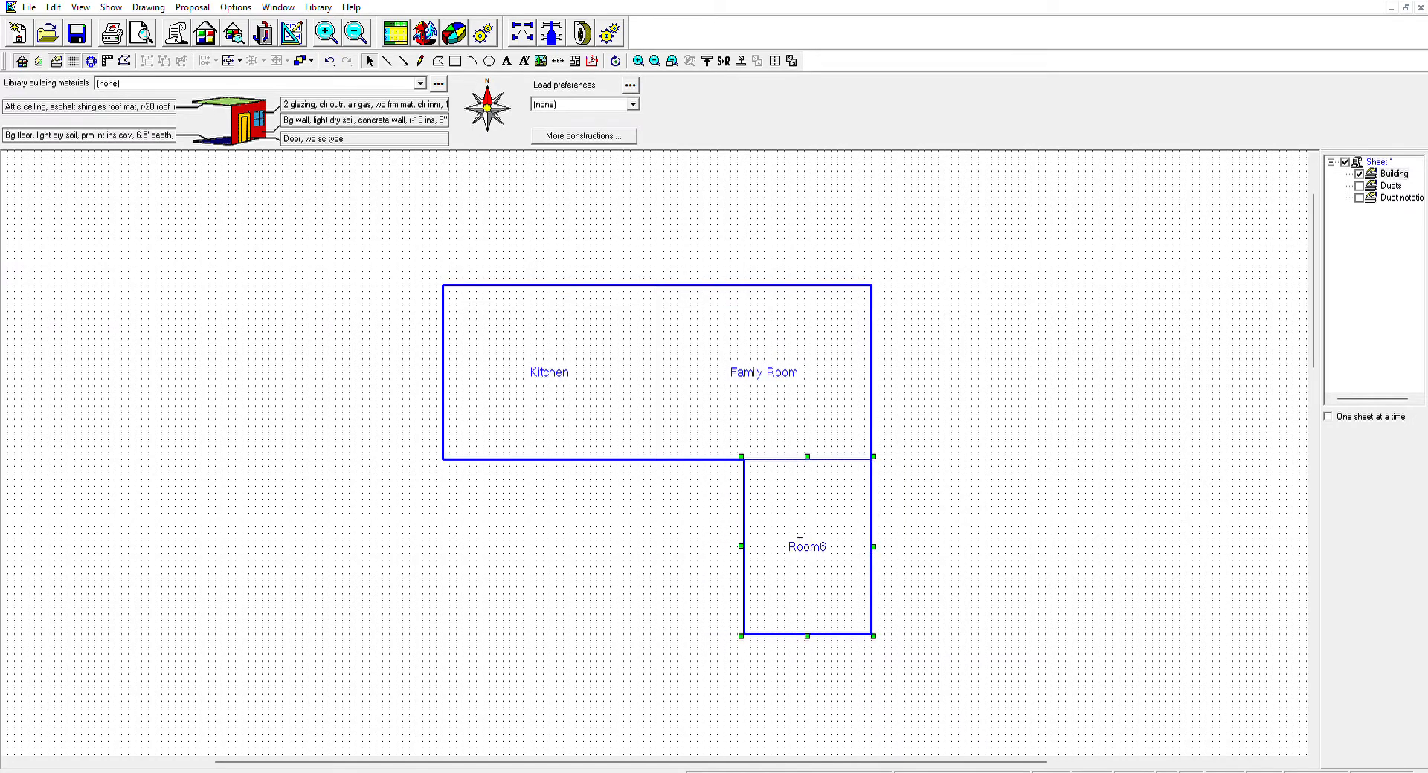
pyautogui.click(820, 546)
pyautogui.doubleClick(784, 531)
pyautogui.write('Study')
pyautogui.click(1131, 644)
# Copy the Study against its west wall, fitted to the Family Room's west edge, and name the new room Foyer.
pyautogui.click(760, 496)
pyautogui.moveTo(782, 535); pyautogui.dragTo(657, 535)
pyautogui.doubleClick(699, 545)
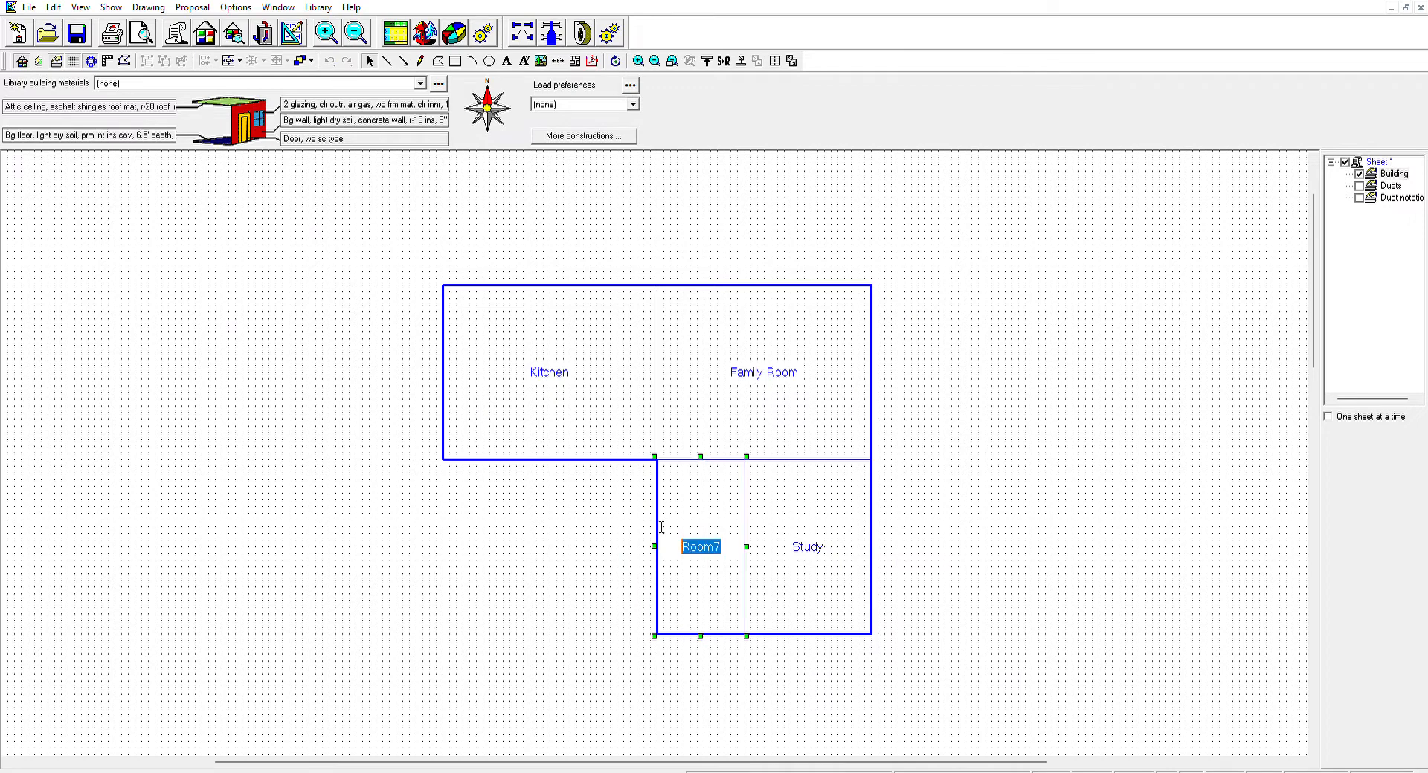
pyautogui.write('Foyer')
pyautogui.click(974, 524)
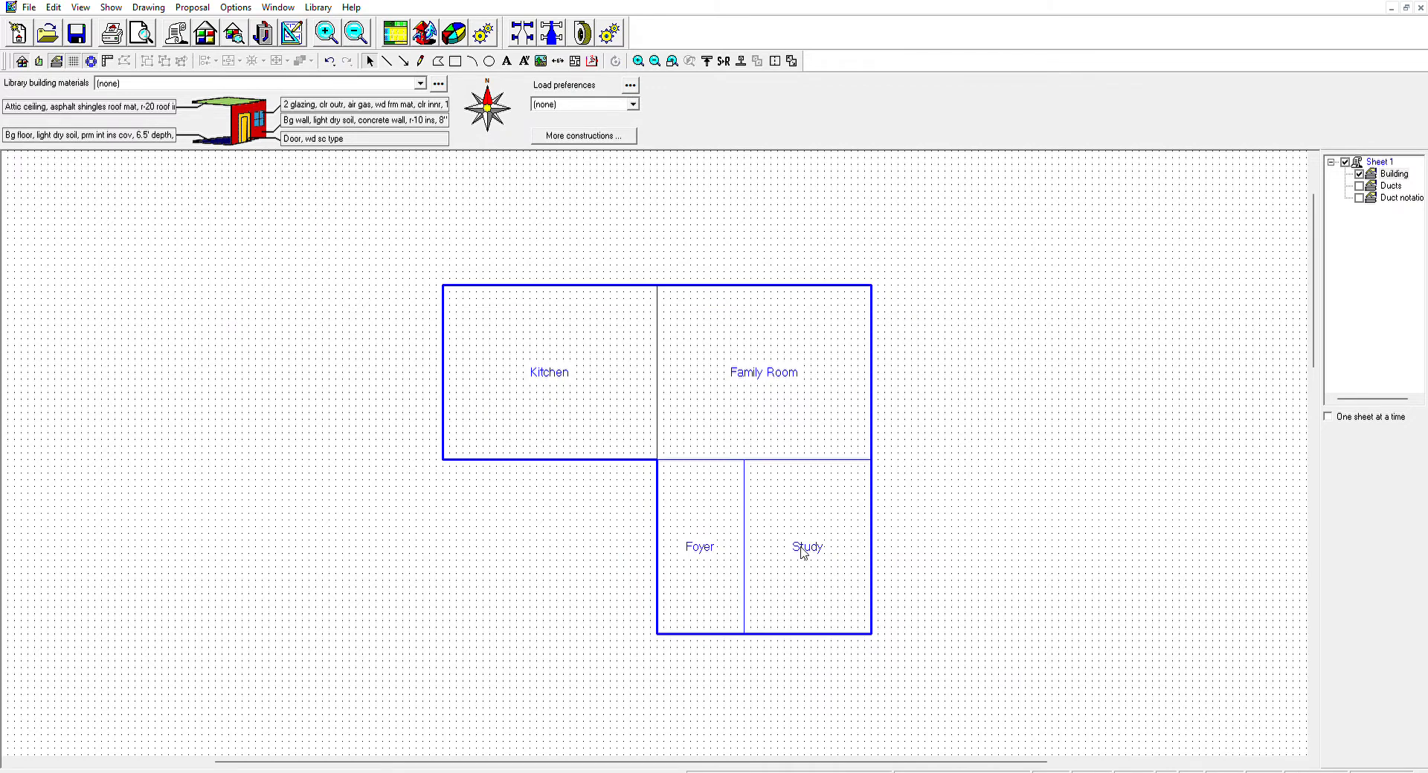
# Copy the Kitchen against its south wall, narrow the copy from its west side, and name it Dinning Room.
pyautogui.moveTo(672, 584); pyautogui.dragTo(765, 568, button='middle')
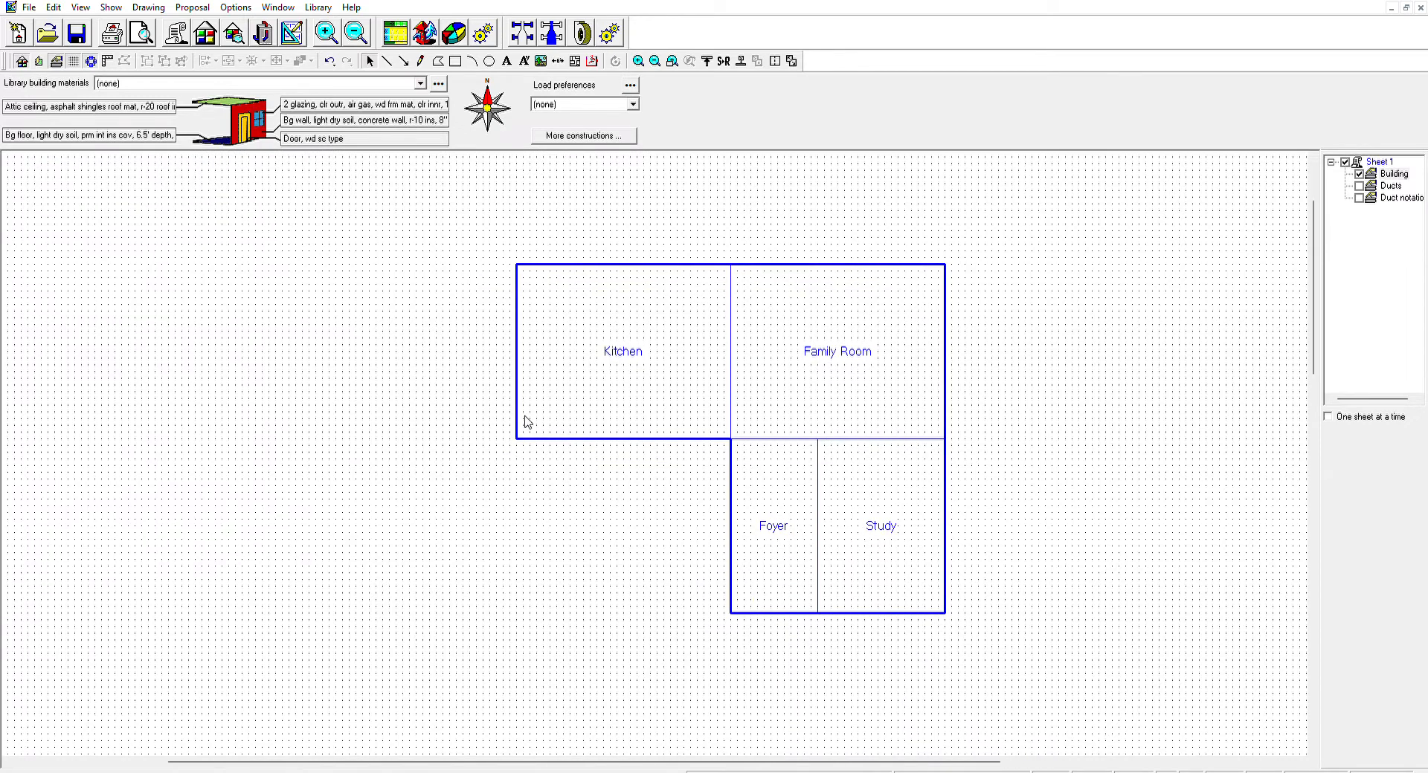
pyautogui.click(578, 399)
pyautogui.moveTo(662, 404); pyautogui.dragTo(654, 575)
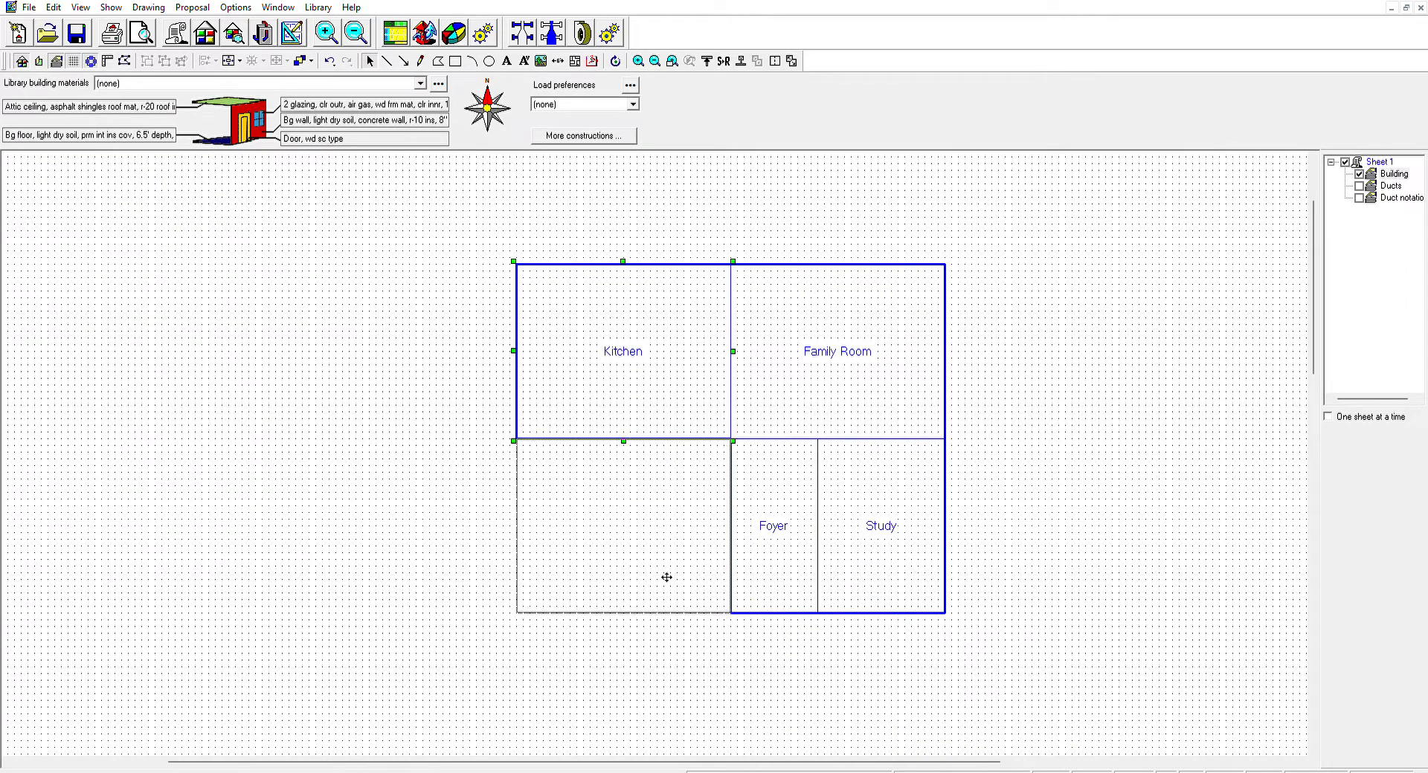
pyautogui.moveTo(520, 525); pyautogui.dragTo(574, 526)
pyautogui.doubleClick(652, 529)
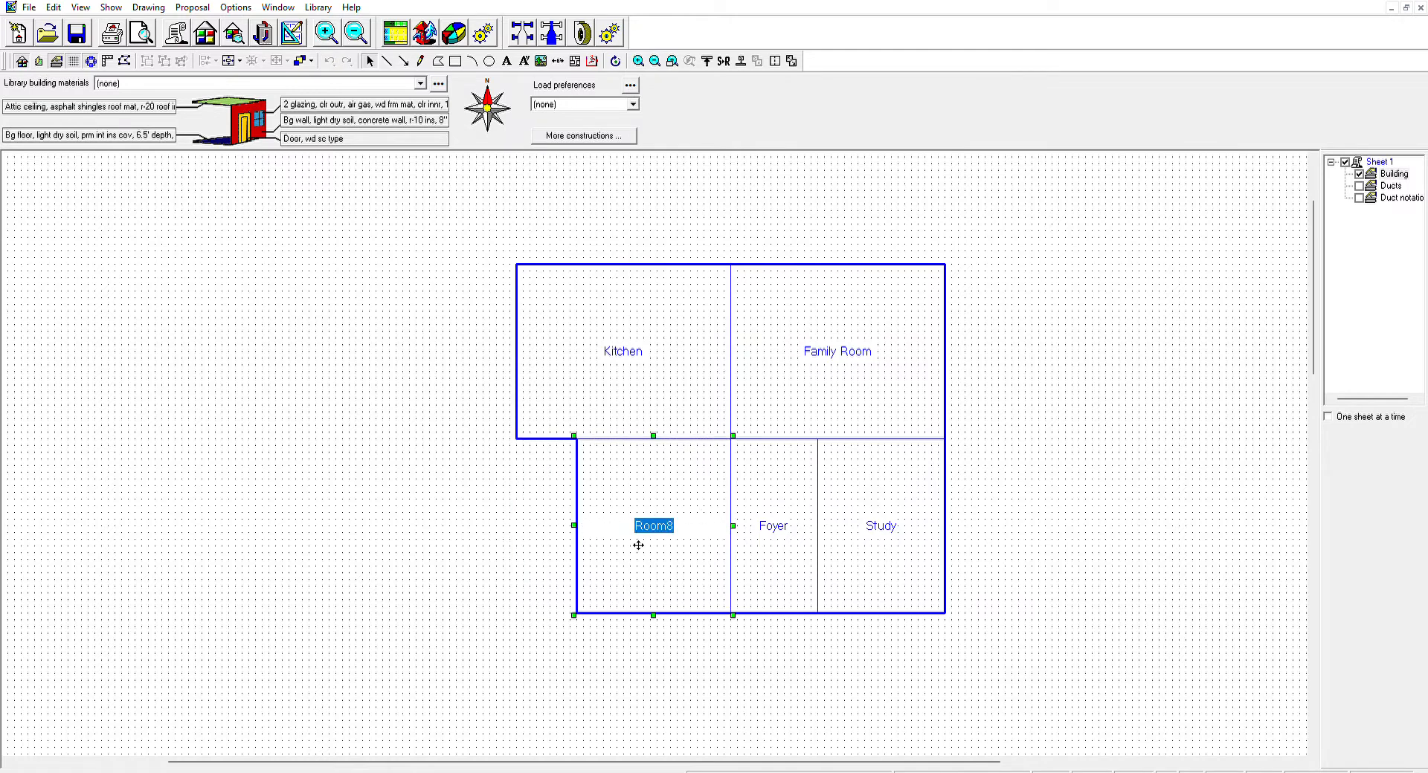
pyautogui.write('Dinning Room')
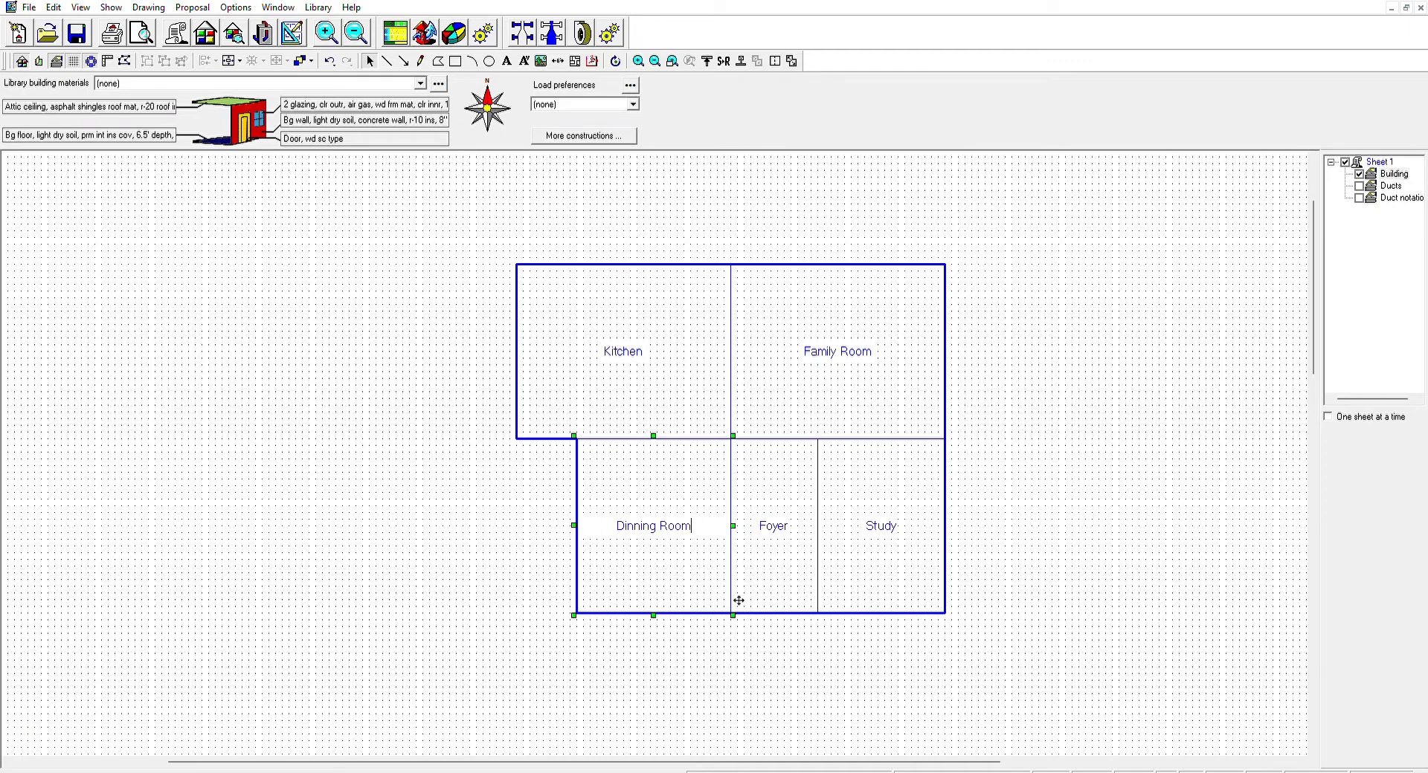
pyautogui.click(1024, 451)
# Copy the Dinning Room against its west wall, widen the copy westward, and name it Garage.
pyautogui.moveTo(606, 528); pyautogui.dragTo(757, 516, button='middle')
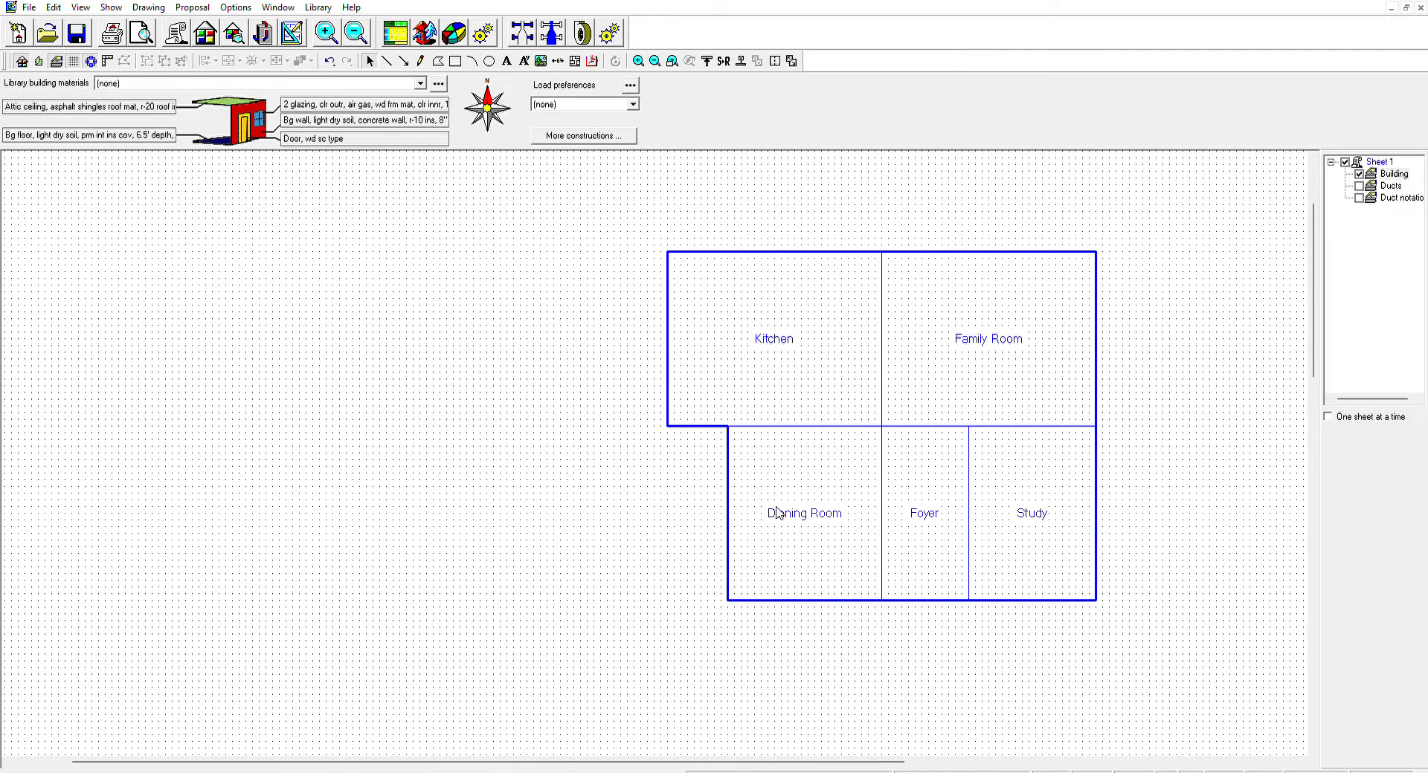
pyautogui.click(789, 464)
pyautogui.moveTo(798, 468); pyautogui.dragTo(646, 471)
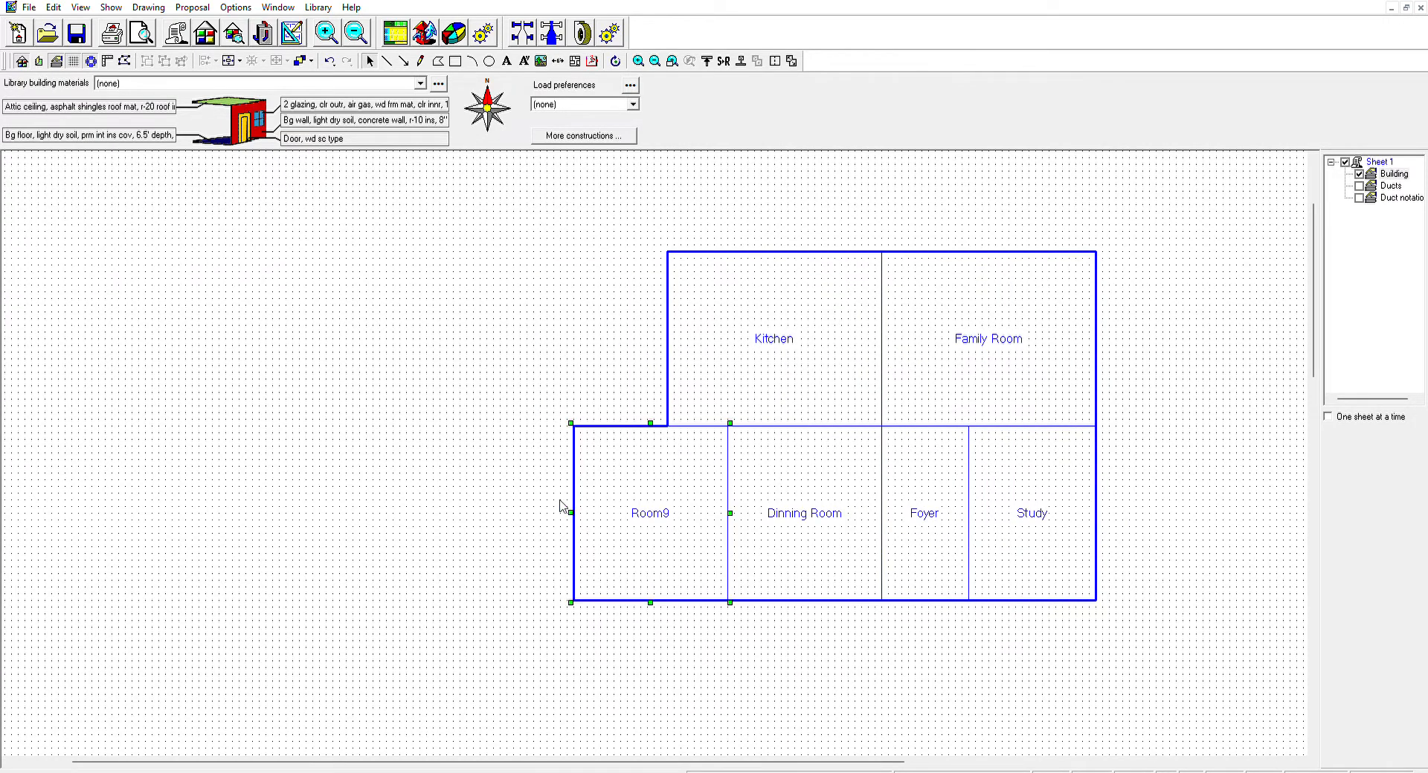
pyautogui.moveTo(570, 512); pyautogui.dragTo(527, 506)
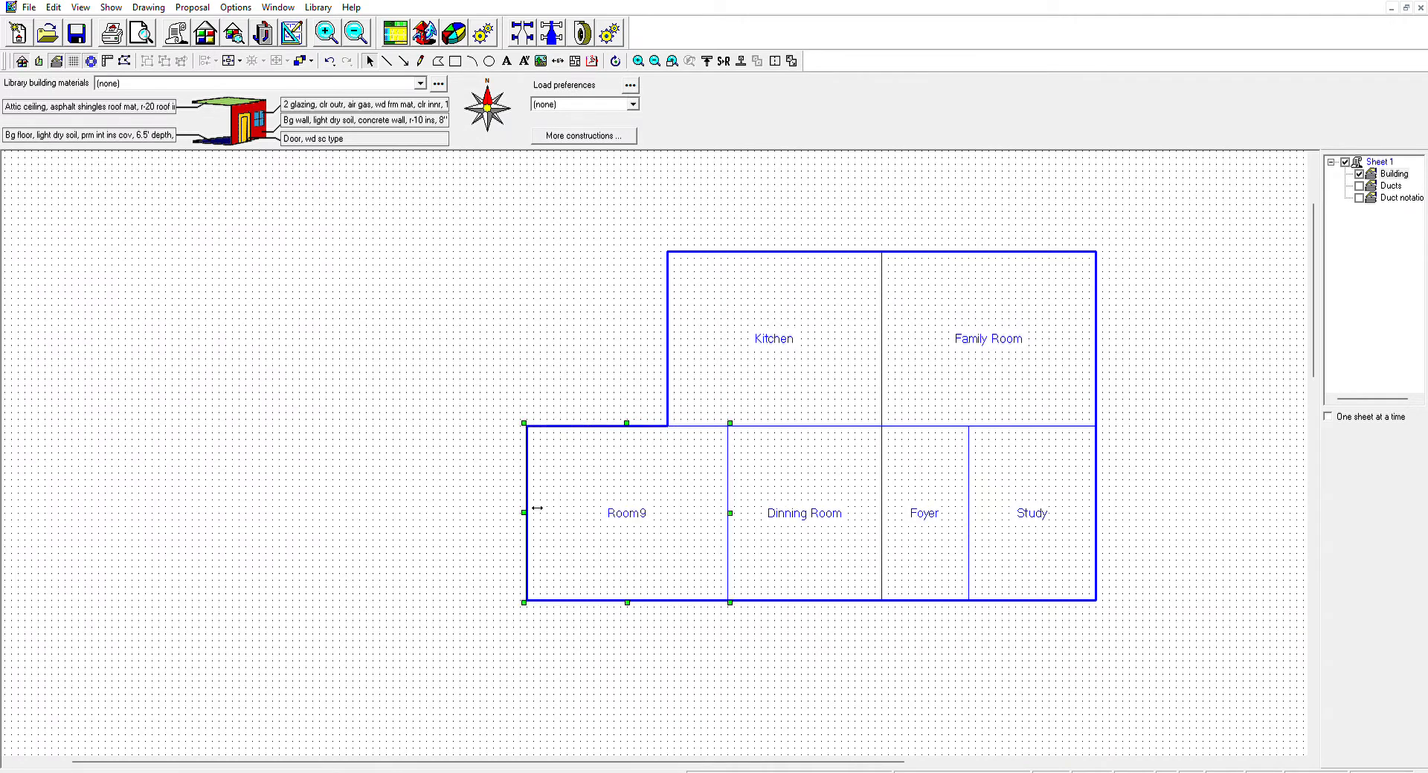
pyautogui.doubleClick(653, 508)
pyautogui.moveTo(653, 510); pyautogui.dragTo(606, 502)
pyautogui.write('Garage')
pyautogui.click(812, 686)
# Copy the Garage to the Kitchen's west side and narrow the copy to align with the Garage's west wall.
pyautogui.click(644, 438)
pyautogui.click(716, 623)
pyautogui.click(683, 521)
pyautogui.moveTo(698, 496); pyautogui.dragTo(638, 324)
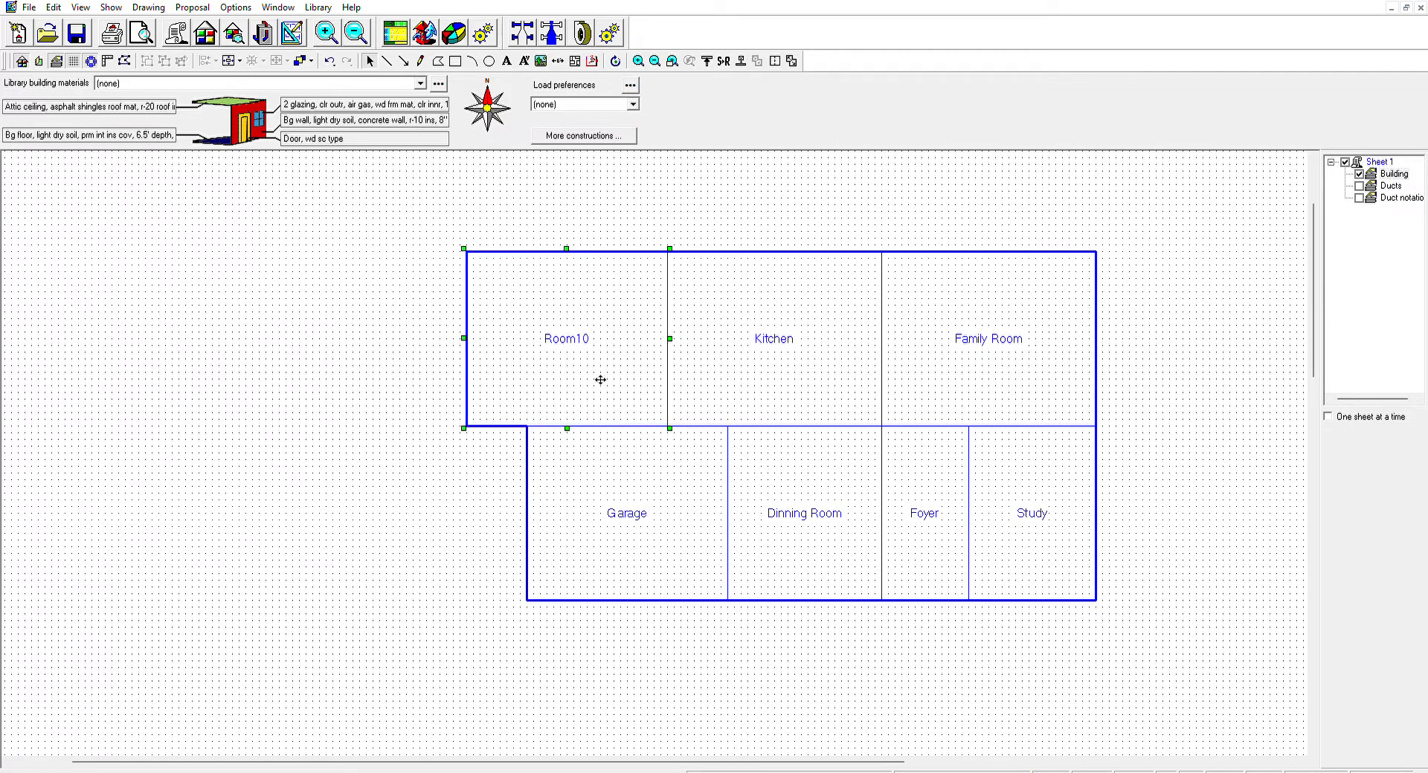
pyautogui.moveTo(476, 332); pyautogui.dragTo(527, 332)
pyautogui.click(480, 550)
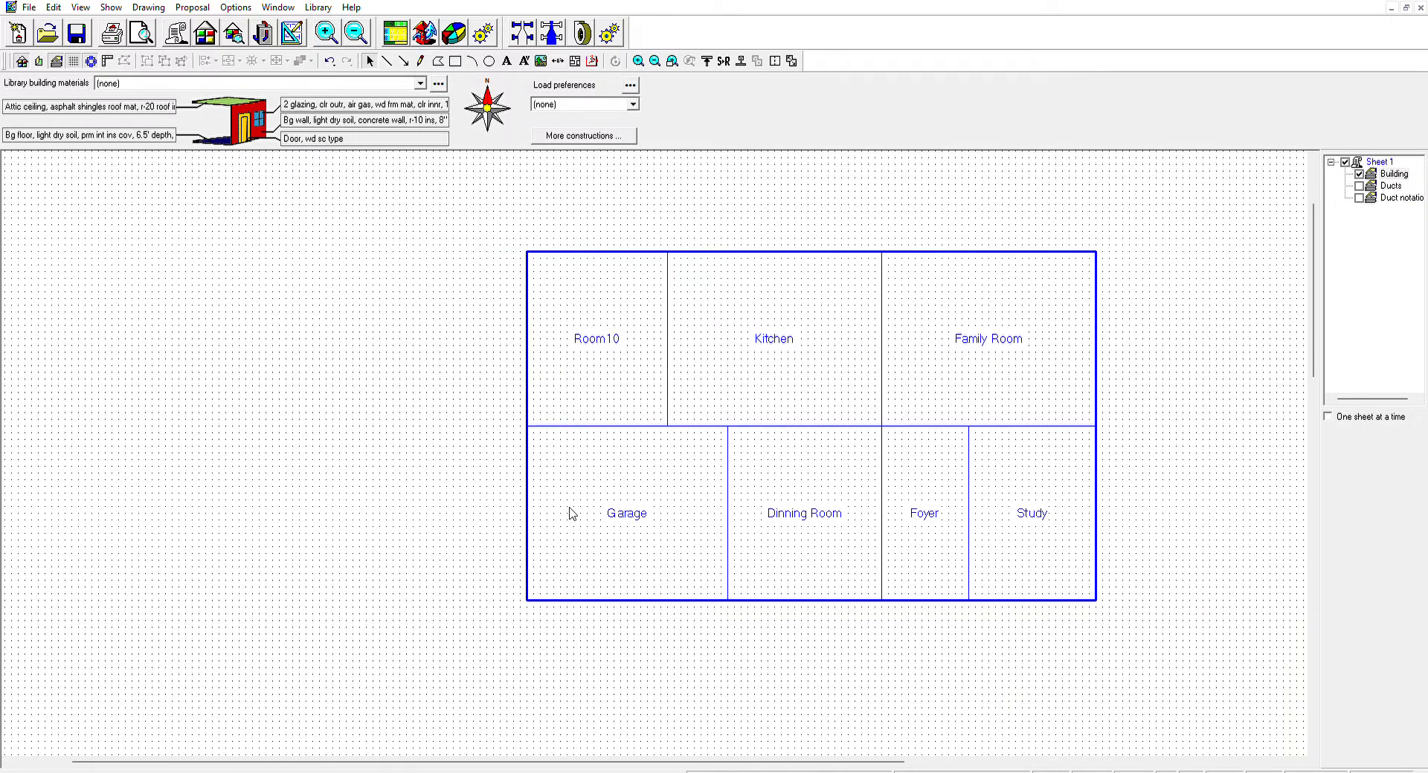
# Combine the Garage and the unnamed room directly north of it into a single room.
pyautogui.click(639, 493)
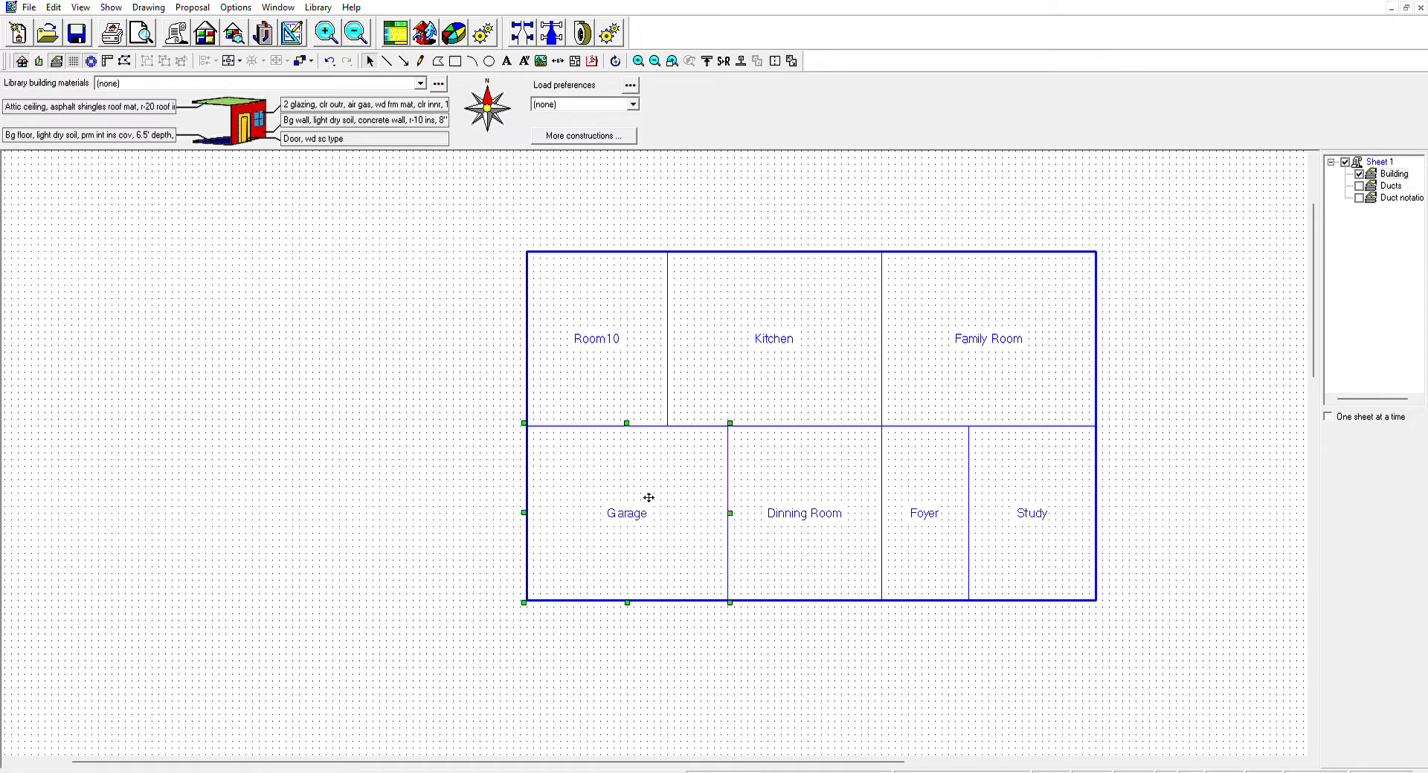
pyautogui.keyDown('shift'); pyautogui.click(604, 351); pyautogui.keyUp('shift')
pyautogui.click(757, 61)
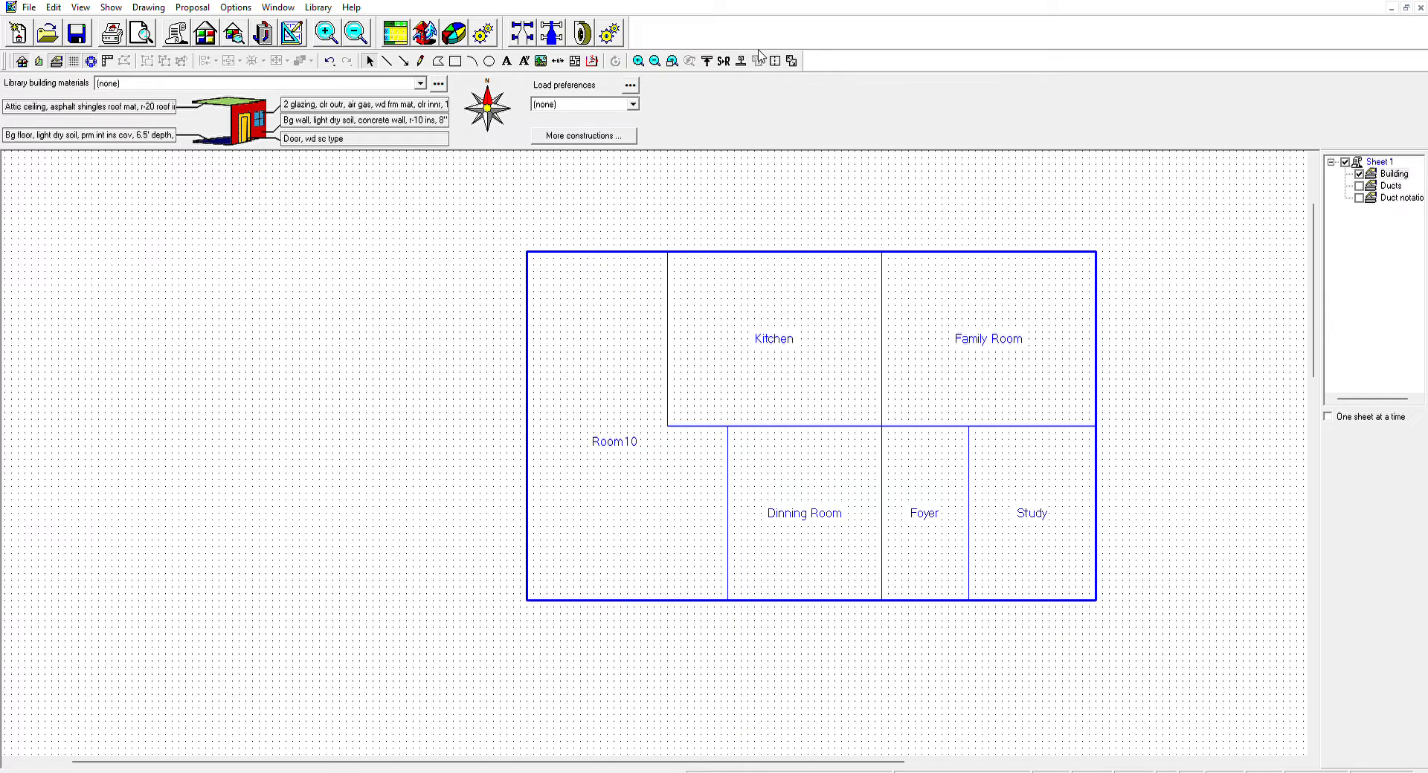
# Name the combined room Garage and move its label slightly southeast toward the middle of the room.
pyautogui.doubleClick(607, 429)
pyautogui.moveTo(680, 430); pyautogui.dragTo(593, 433)
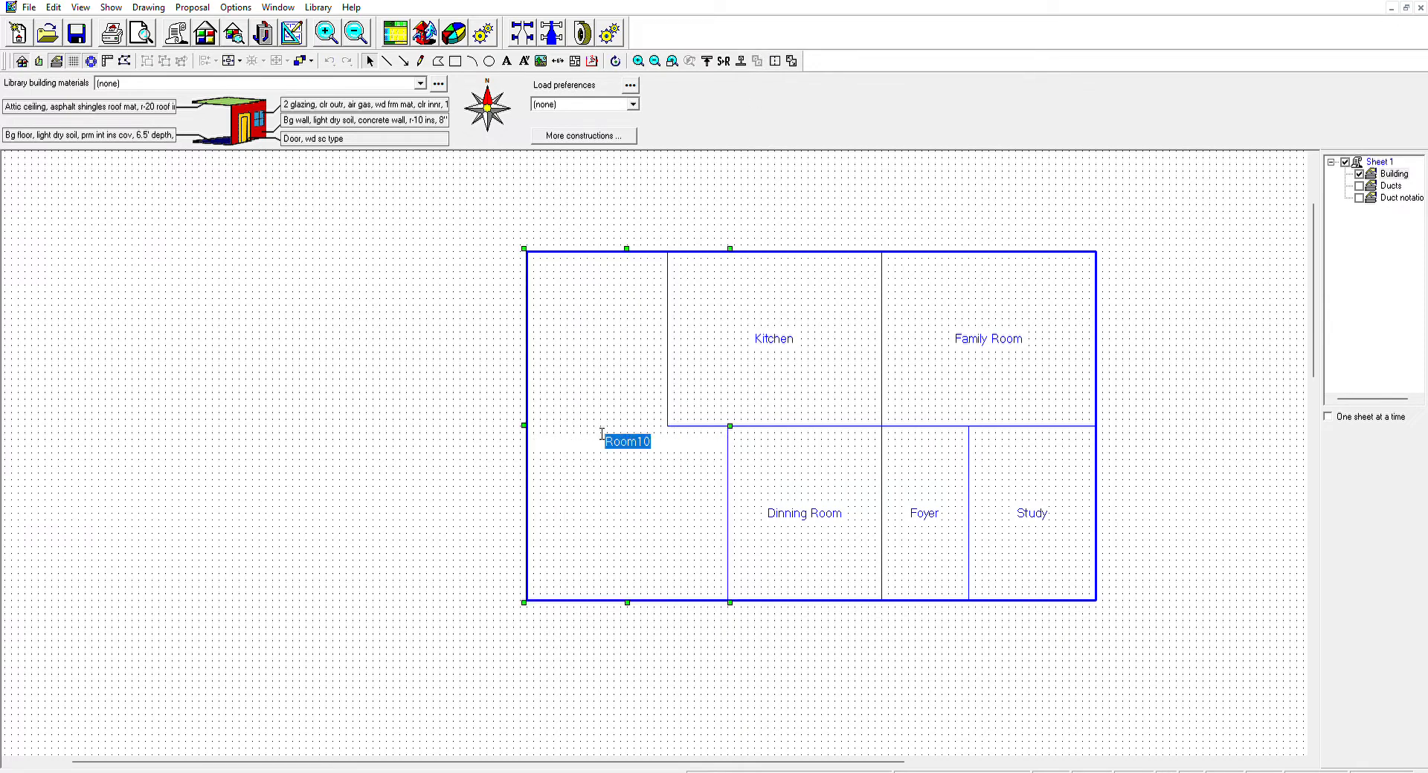
pyautogui.write('Garge')
pyautogui.press('BackSpace')
pyautogui.press('BackSpace')
pyautogui.write('age')
pyautogui.click(640, 635)
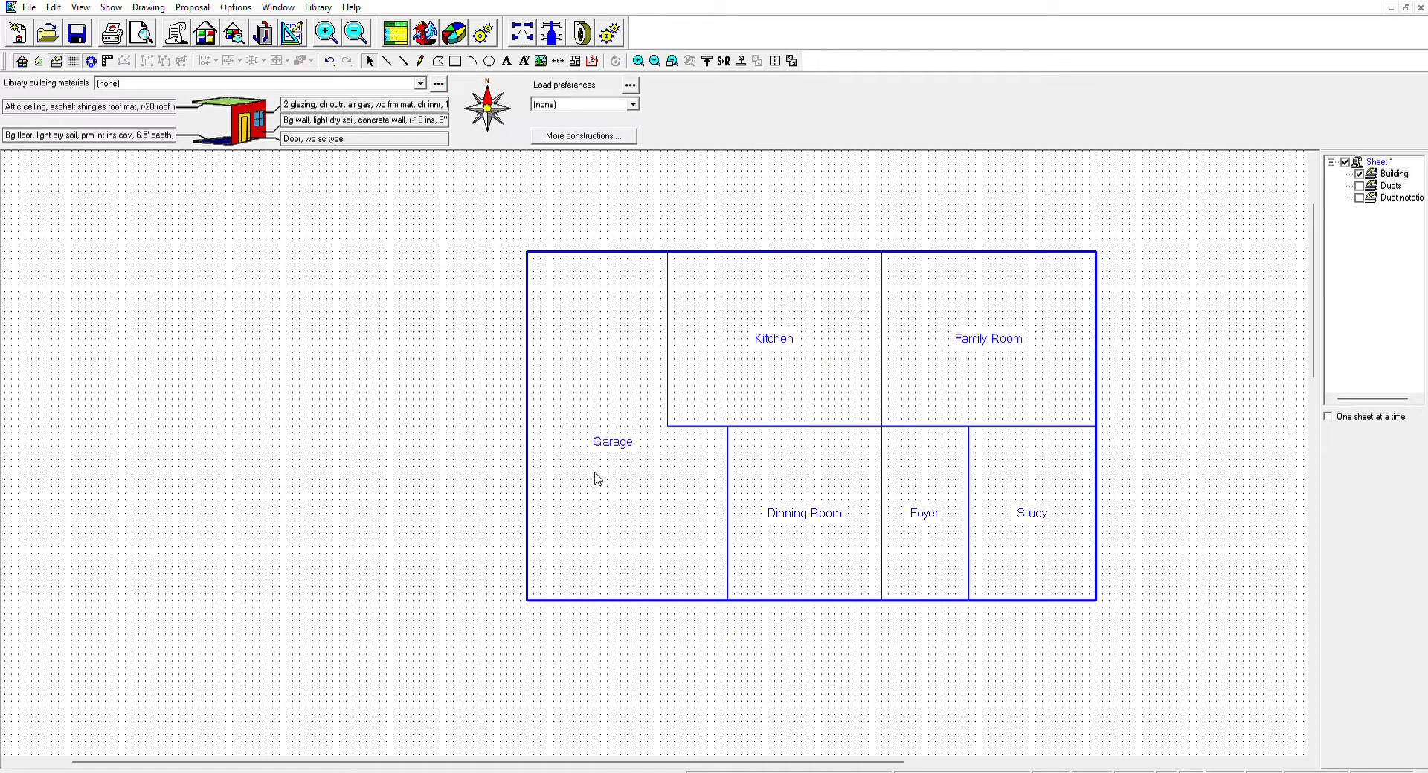
pyautogui.click(616, 464)
pyautogui.moveTo(618, 430); pyautogui.dragTo(634, 474)
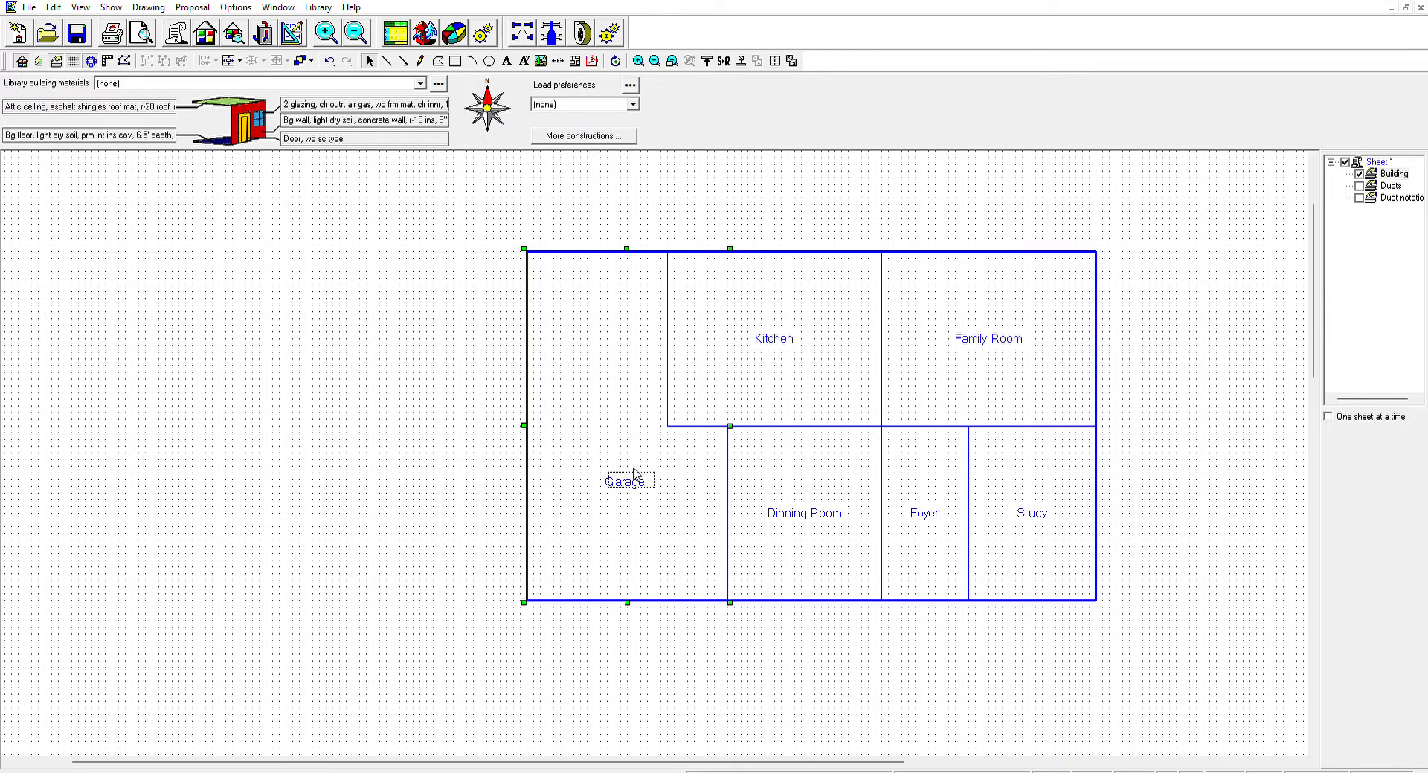
pyautogui.click(774, 660)
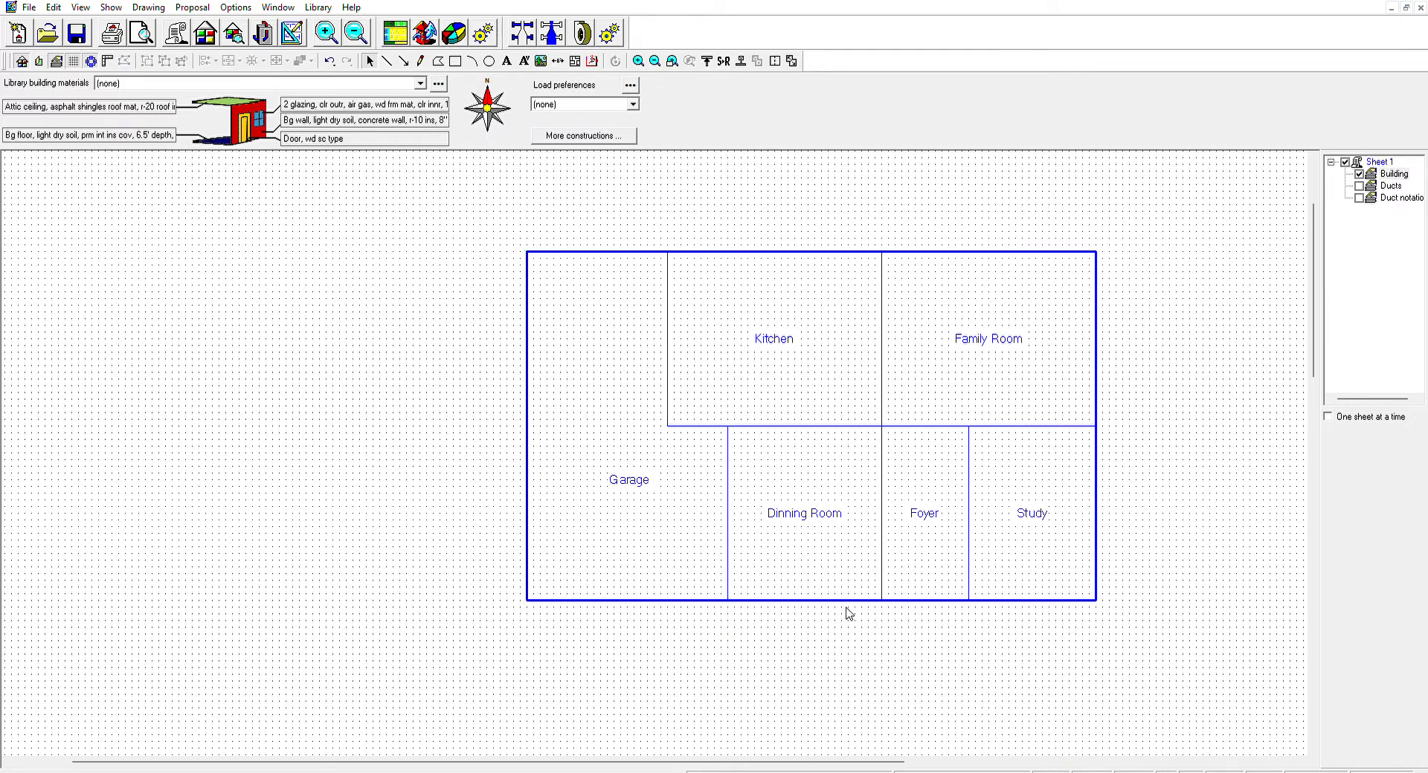
# Place a door in the Foyer's south wall and a window in the Study's south wall.
pyautogui.click(1369, 512)
pyautogui.click(928, 598)
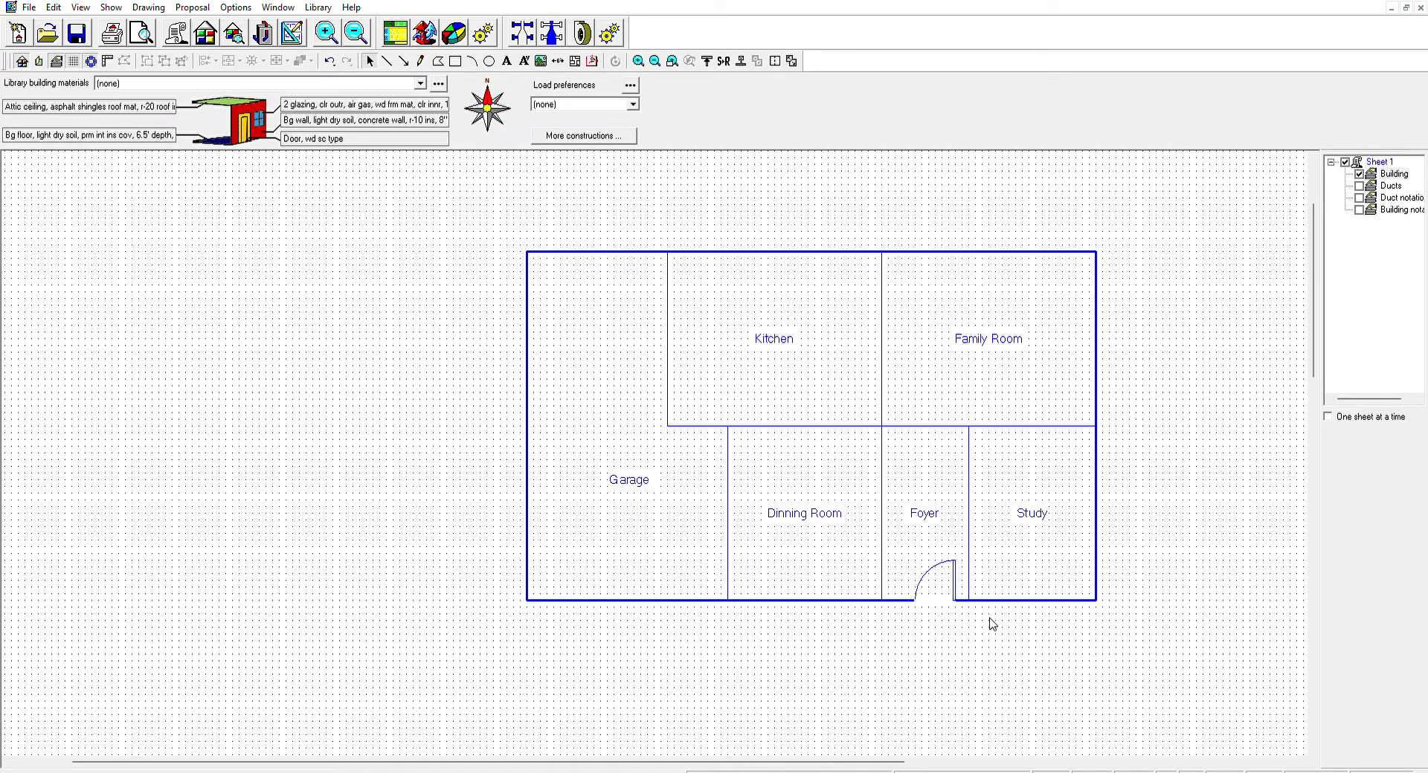
pyautogui.click(1351, 511)
pyautogui.moveTo(1030, 591); pyautogui.dragTo(1070, 585)
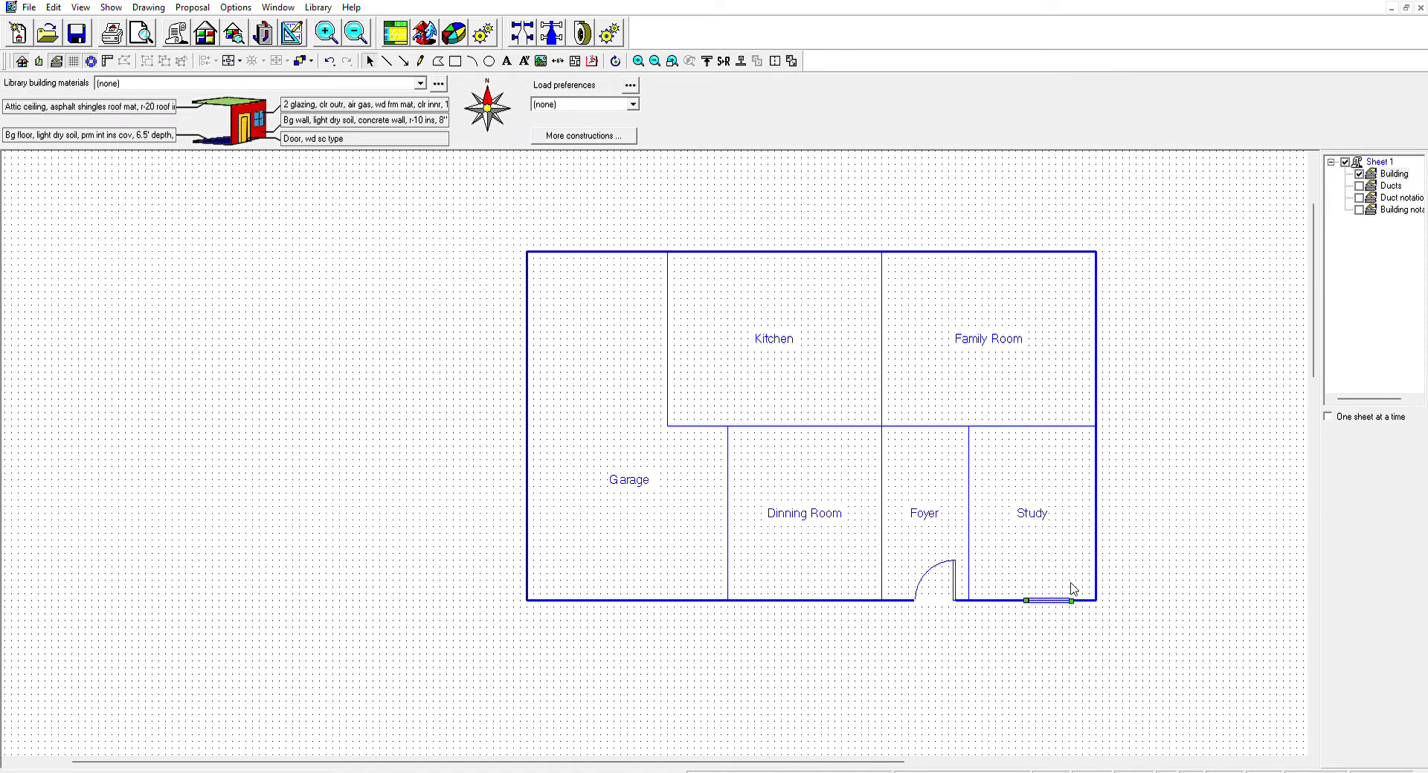
# Place three windows along the Family Room's north wall.
pyautogui.click(1349, 512)
pyautogui.moveTo(1055, 247); pyautogui.dragTo(1082, 242)
pyautogui.moveTo(974, 246); pyautogui.dragTo(973, 248)
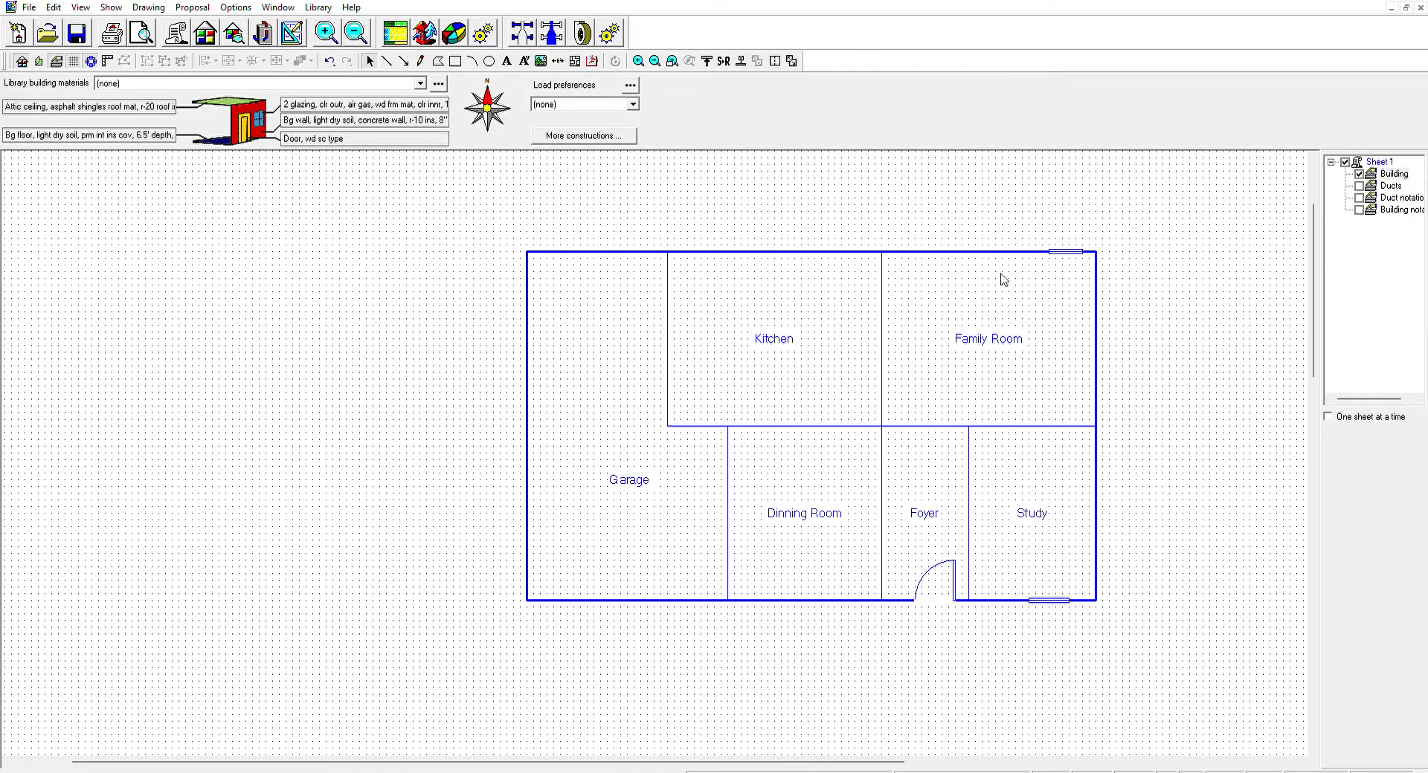
pyautogui.click(1074, 250)
pyautogui.click(1016, 251)
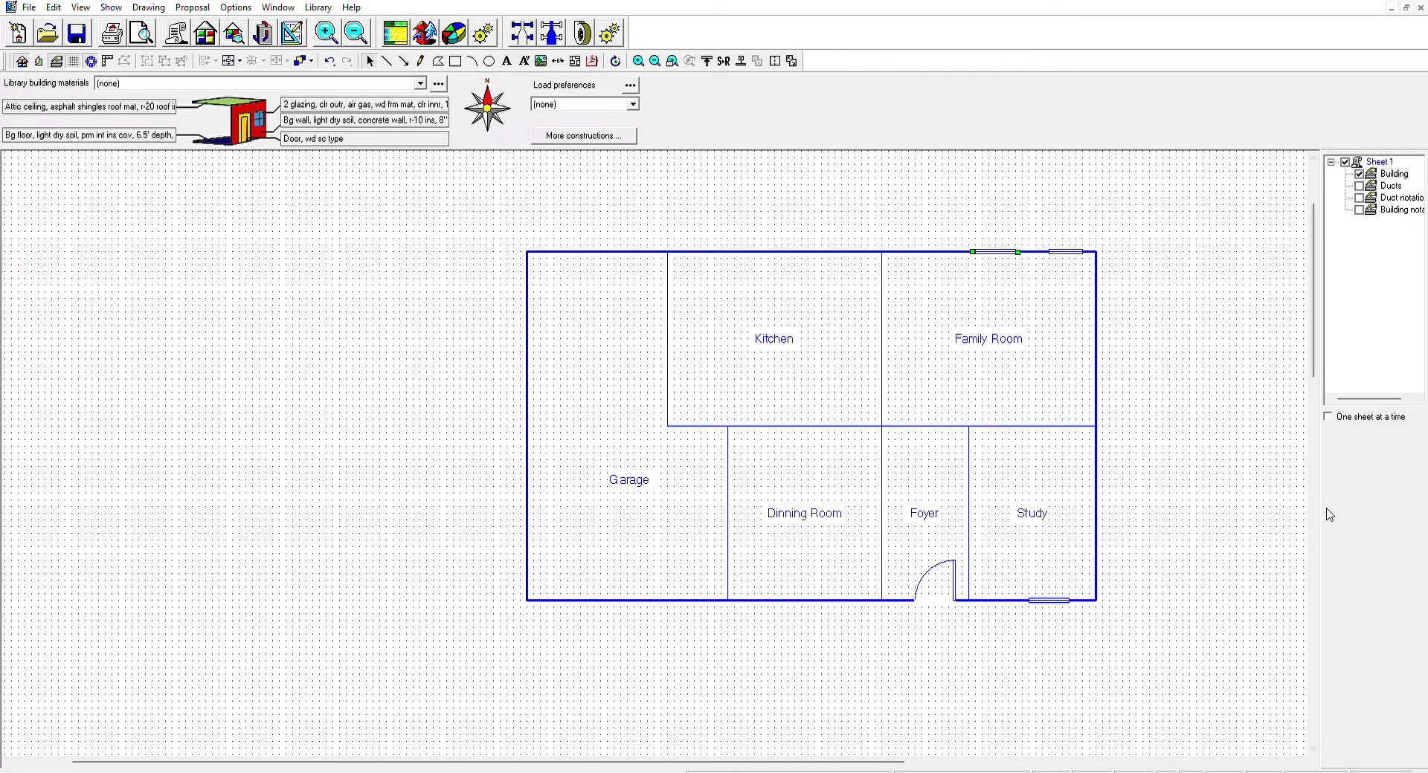
pyautogui.click(948, 251)
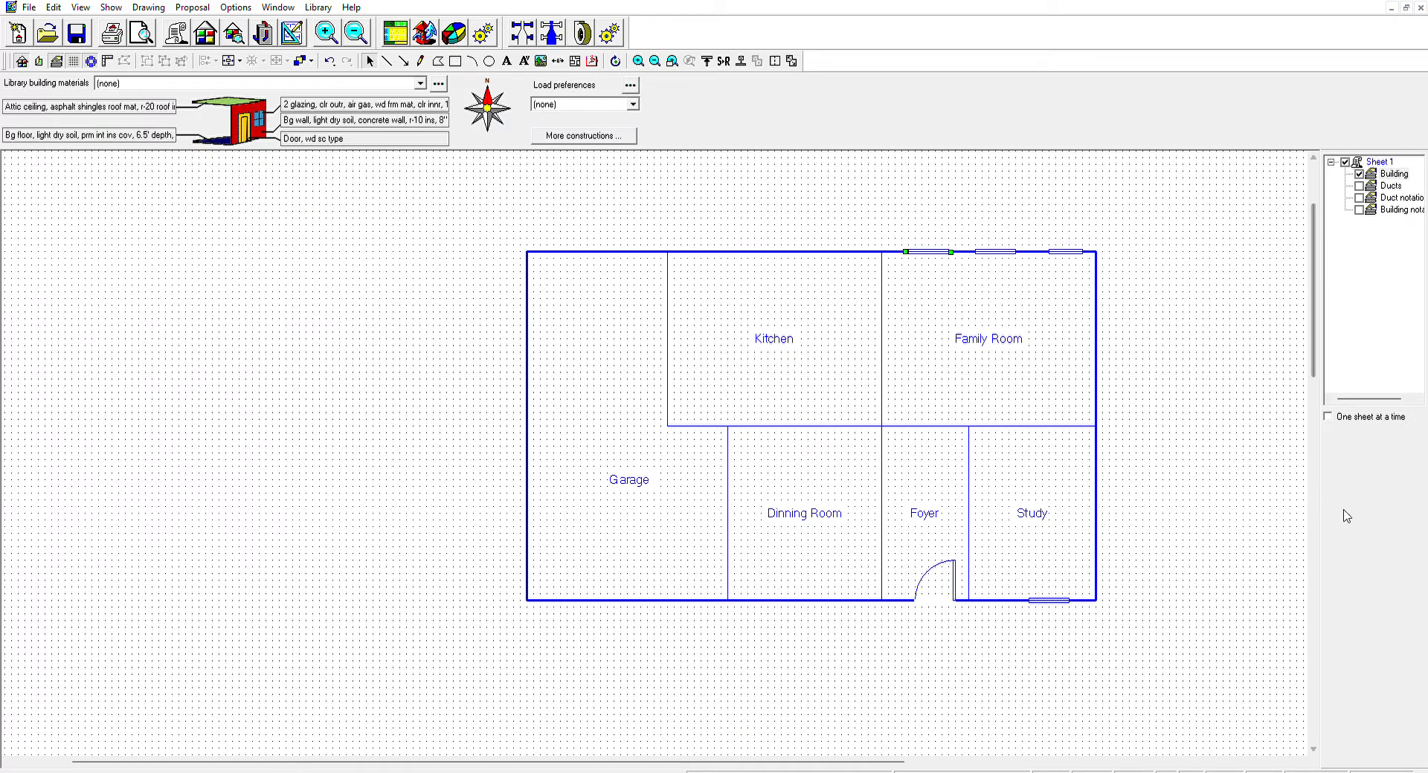
# Place two windows in the Kitchen's north wall, two in the Dinning Room's south wall, and one in the Family Room's east wall.
pyautogui.moveTo(706, 250)
pyautogui.mouseDown()
pyautogui.moveTo(803, 238)
pyautogui.moveTo(823, 251)
pyautogui.mouseUp()
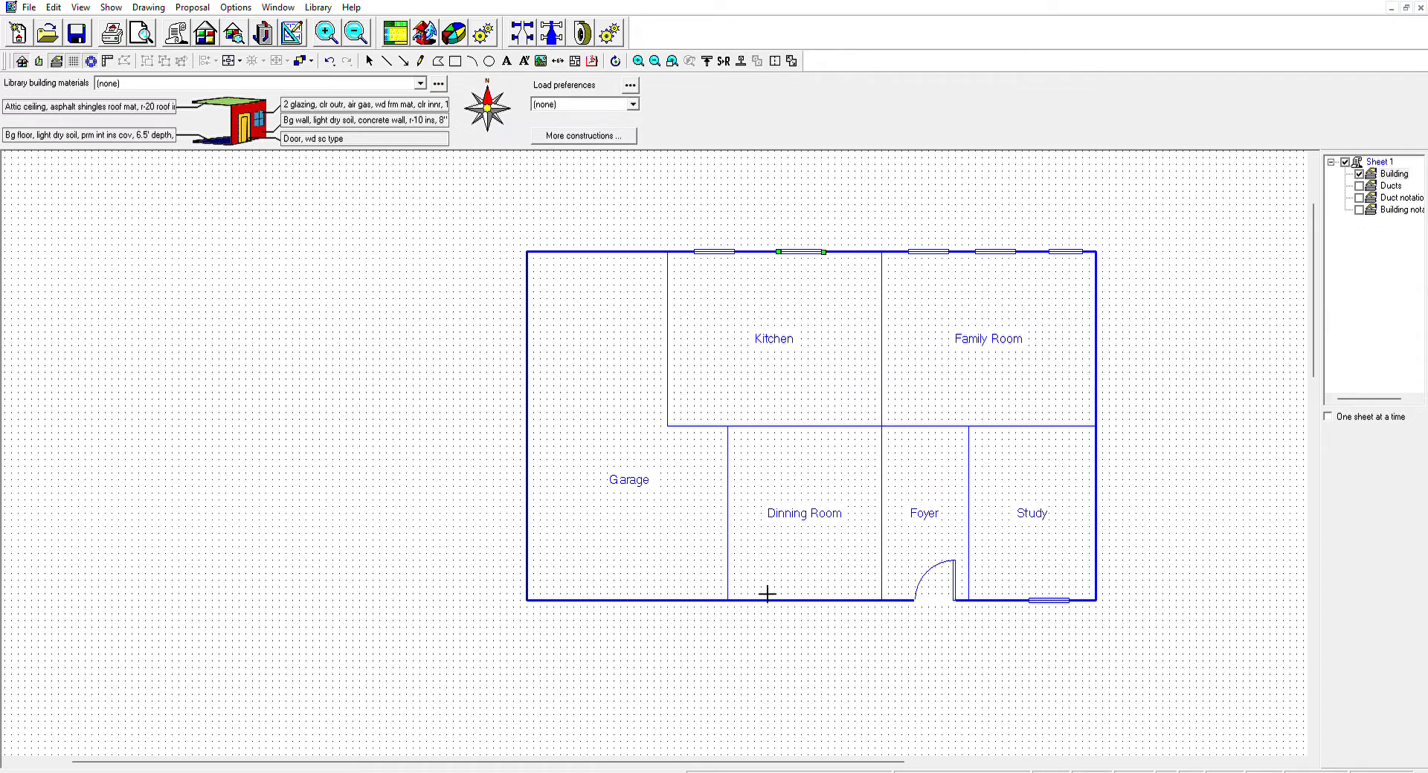
pyautogui.moveTo(766, 591); pyautogui.dragTo(867, 595)
pyautogui.moveTo(1104, 320); pyautogui.dragTo(1101, 351)
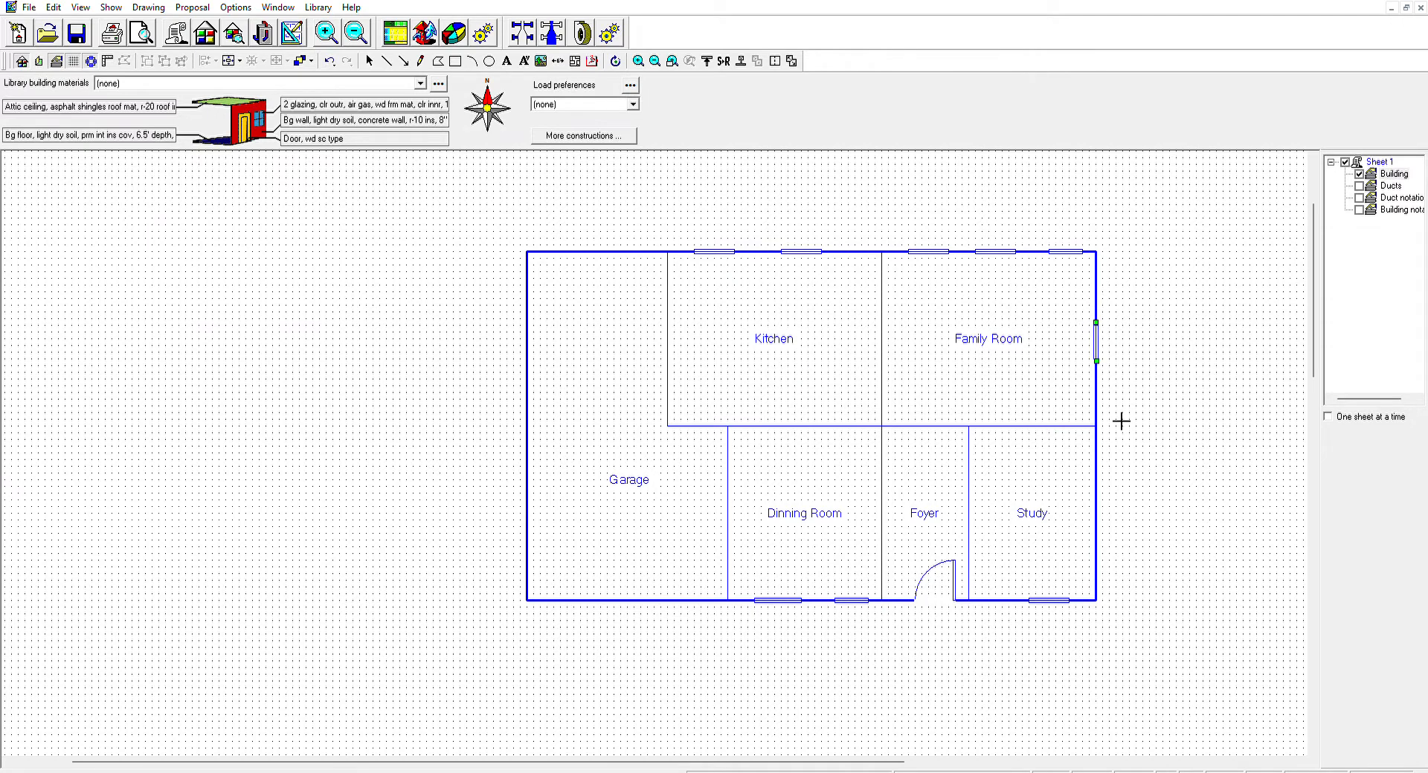
pyautogui.press('Escape')
pyautogui.scroll(-3, 1211, 417)
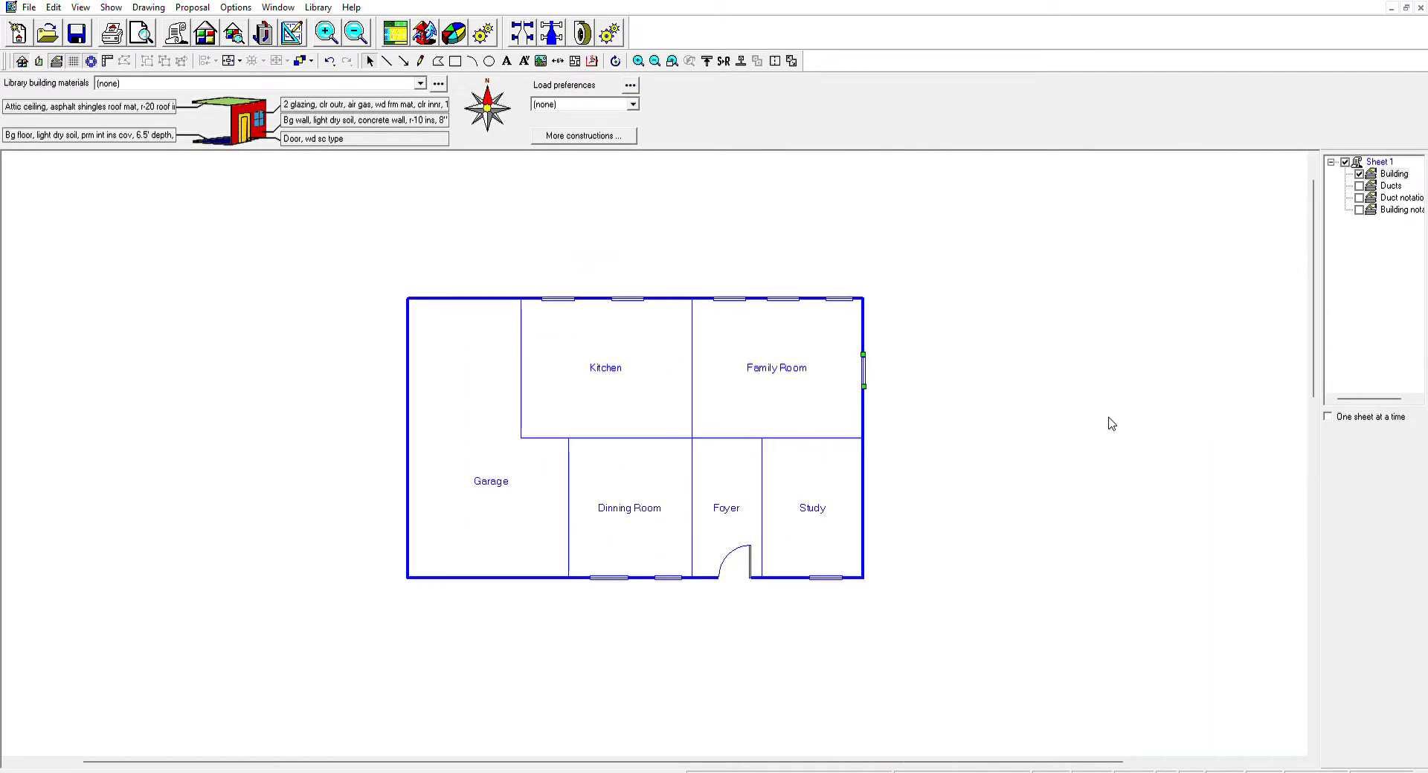
pyautogui.scroll(1, 876, 434)
pyautogui.moveTo(876, 434); pyautogui.dragTo(883, 428, button='middle')
pyautogui.scroll(1, 808, 460)
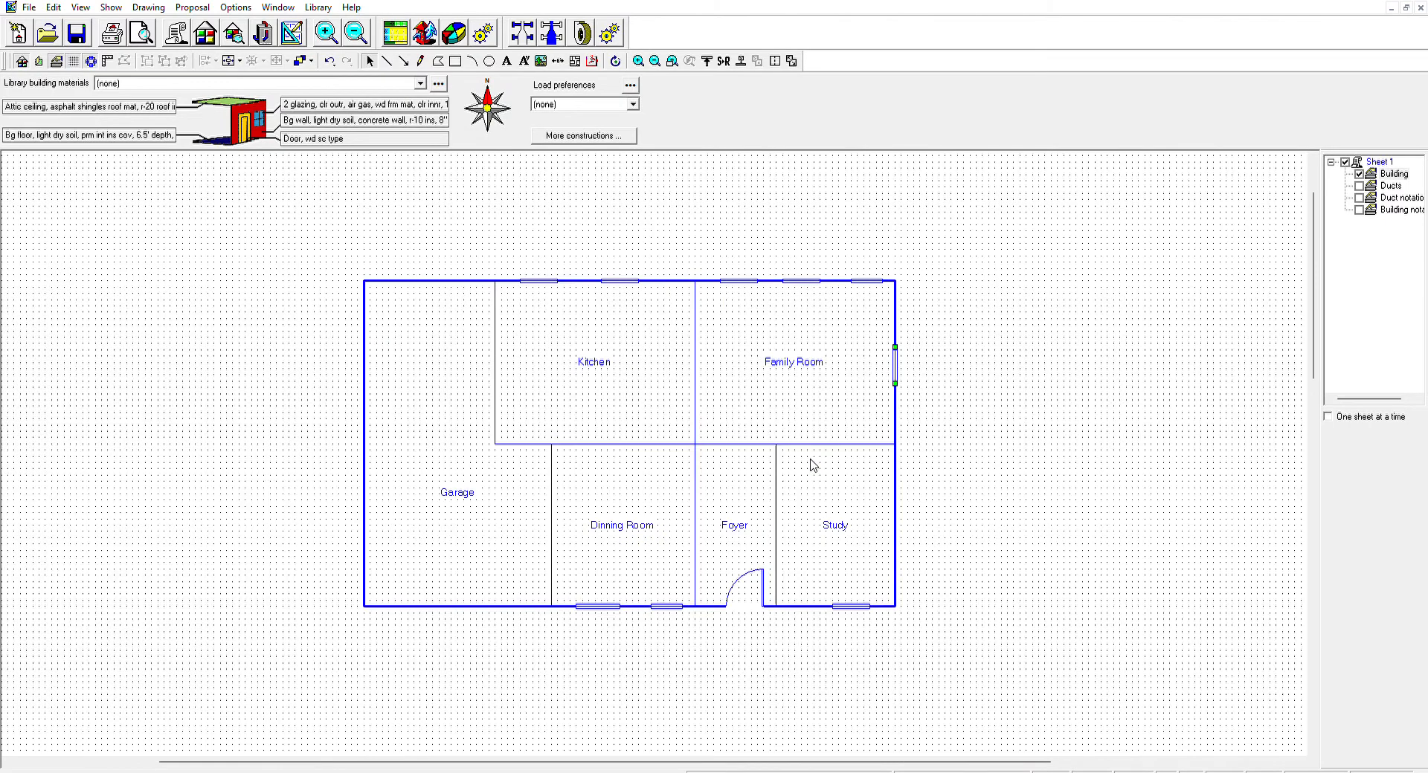
pyautogui.moveTo(747, 456); pyautogui.dragTo(758, 423, button='middle')
pyautogui.scroll(1, 795, 417)
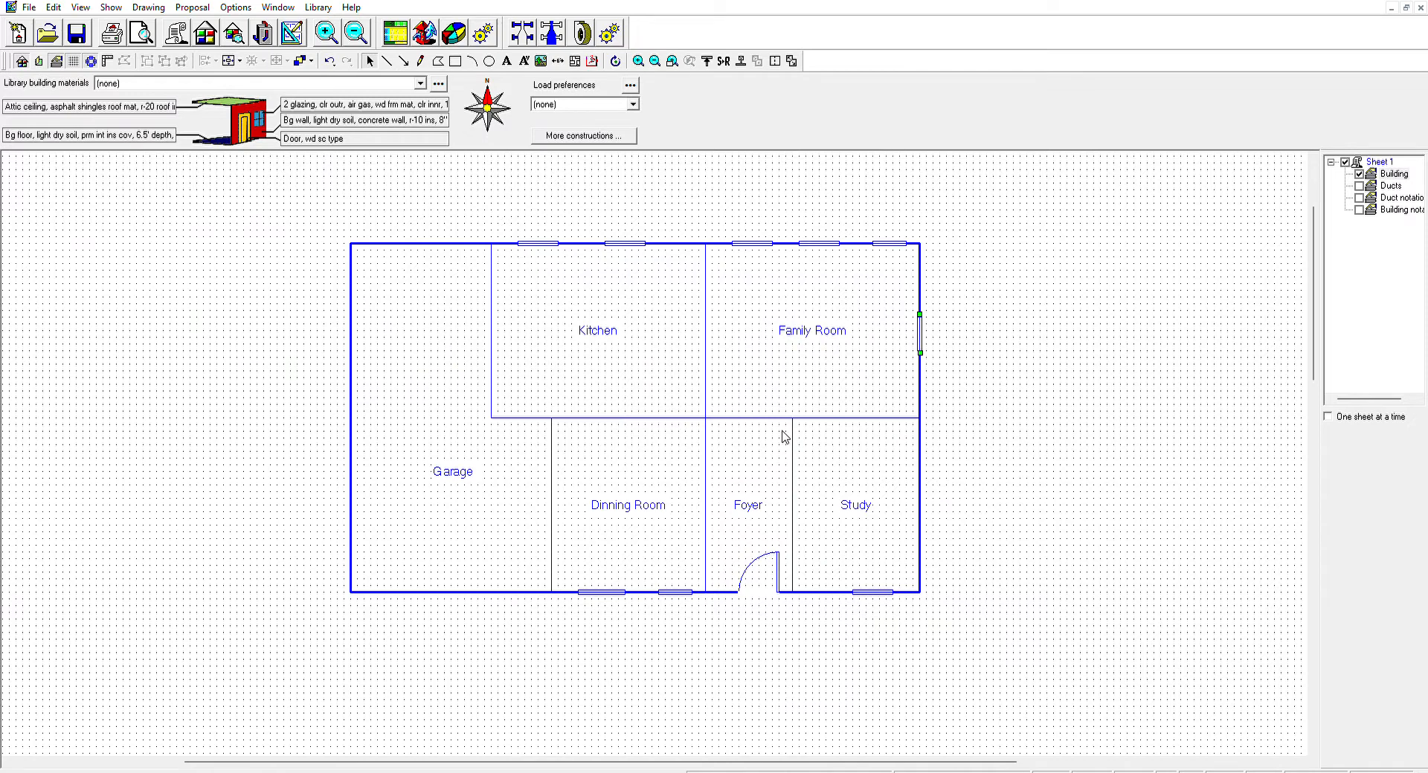
pyautogui.scroll(1, 784, 438)
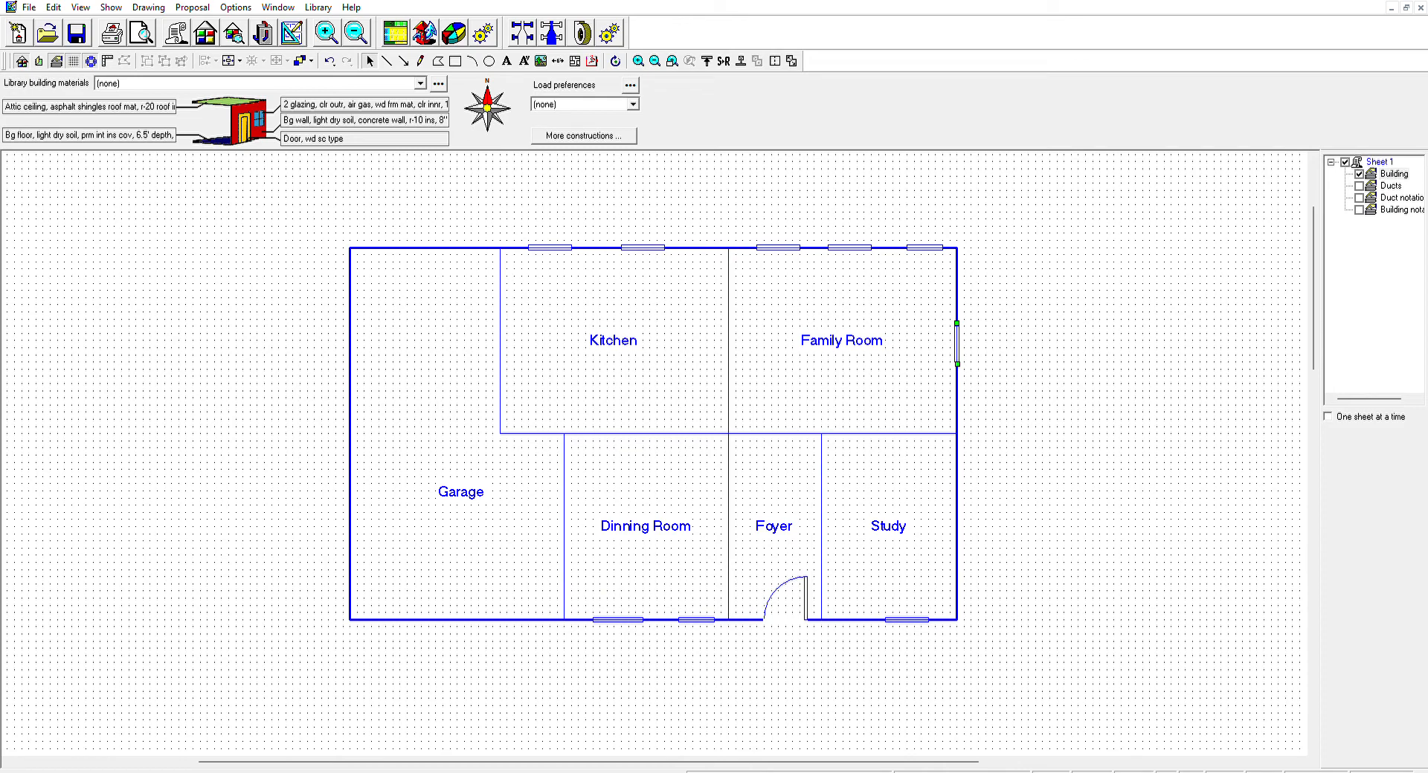
# Show the catalog of drawing objects and place Stove1 from the kitchen appliances near the Kitchen's north wall.
pyautogui.click(39, 60)
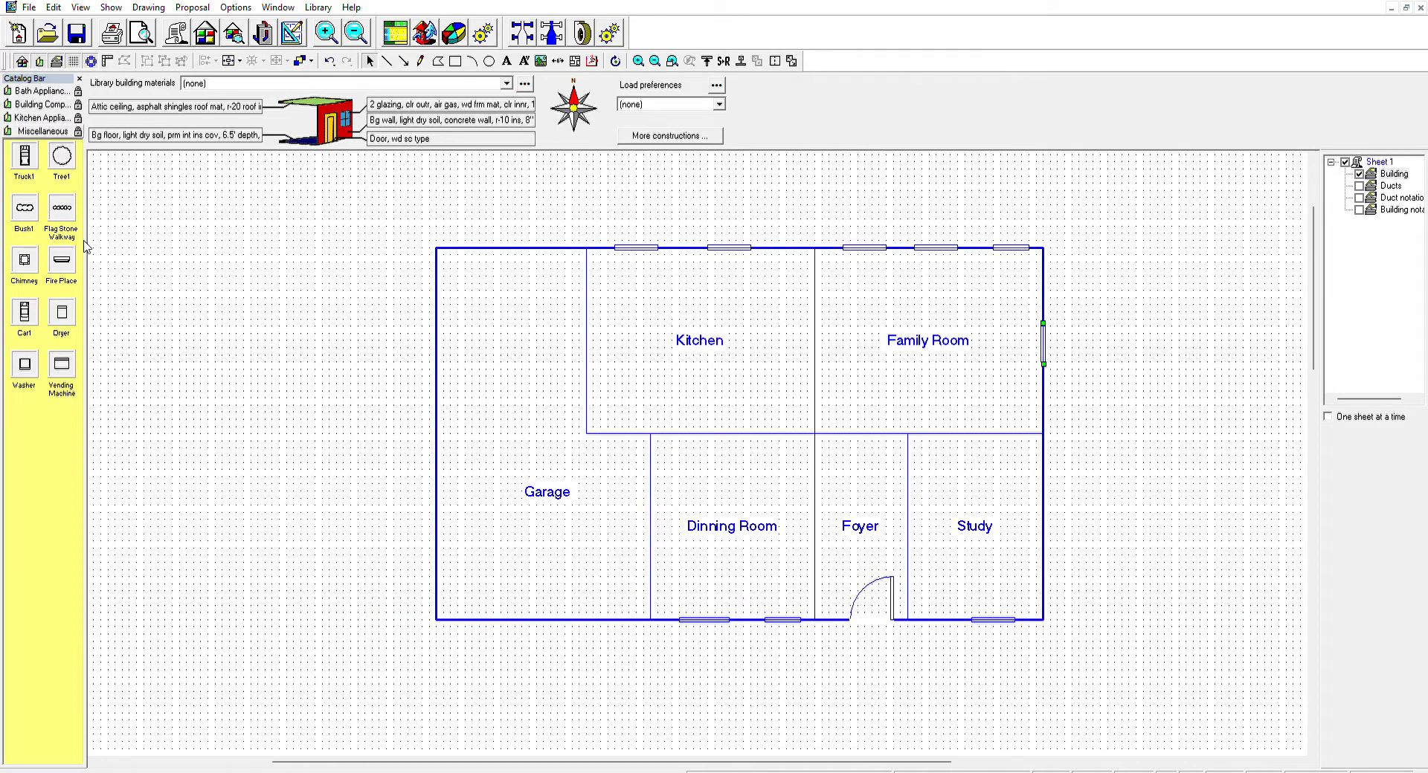
pyautogui.click(34, 117)
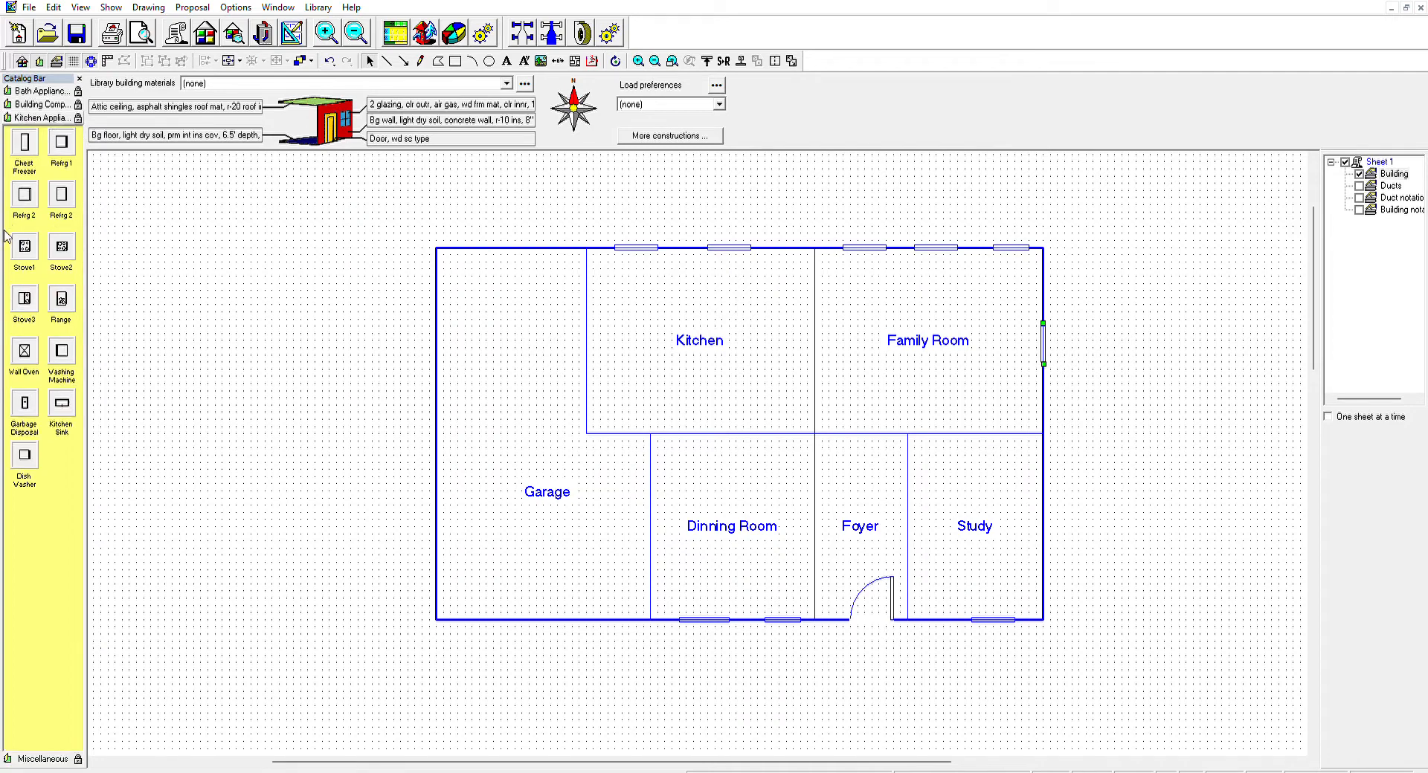
pyautogui.click(25, 245)
pyautogui.moveTo(27, 235); pyautogui.dragTo(676, 277)
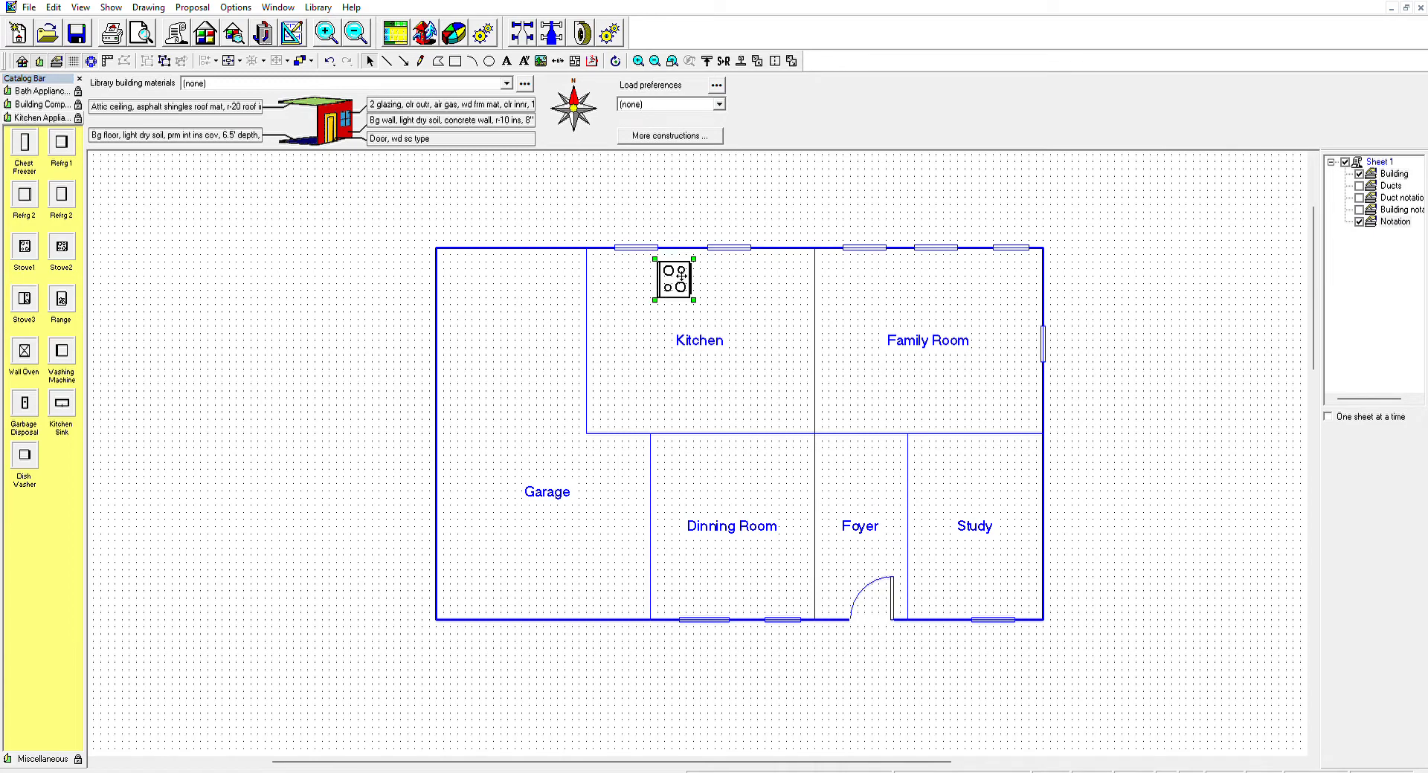
# Toggle the drawing grid off and back on.
pyautogui.scroll(1, 682, 274)
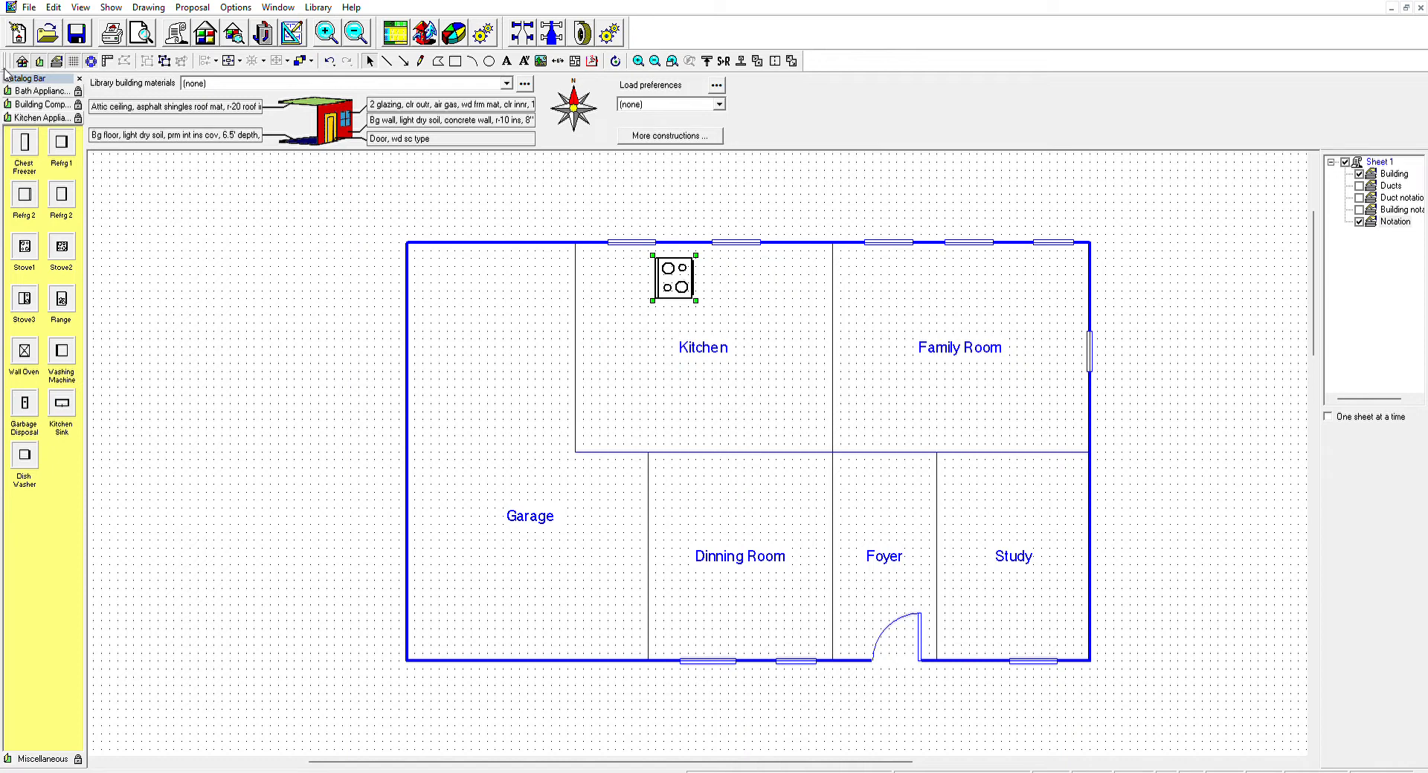
pyautogui.click(73, 59)
pyautogui.click(73, 59)
pyautogui.scroll(1, 698, 267)
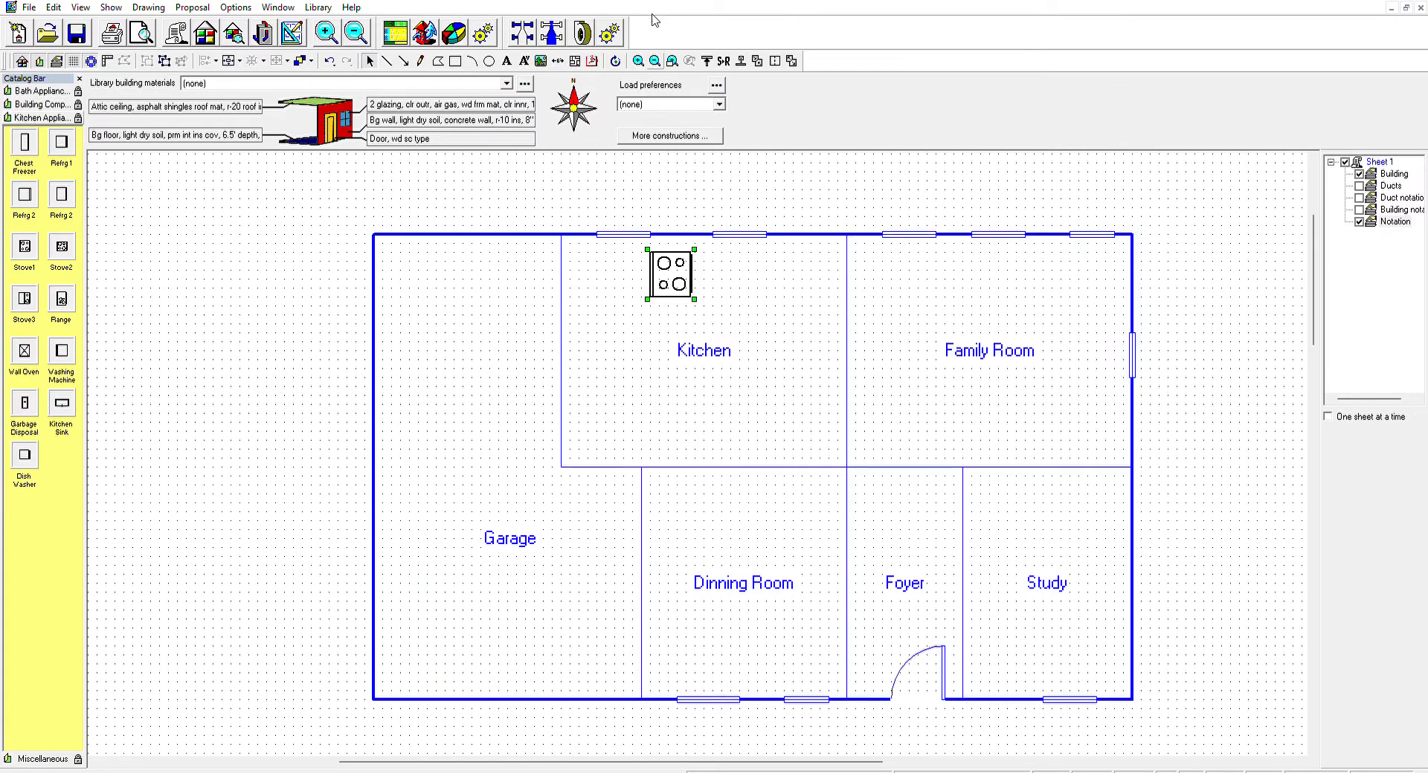
# Rotate the stove to face into the Kitchen and set it close to the north wall.
pyautogui.scroll(1, 679, 301)
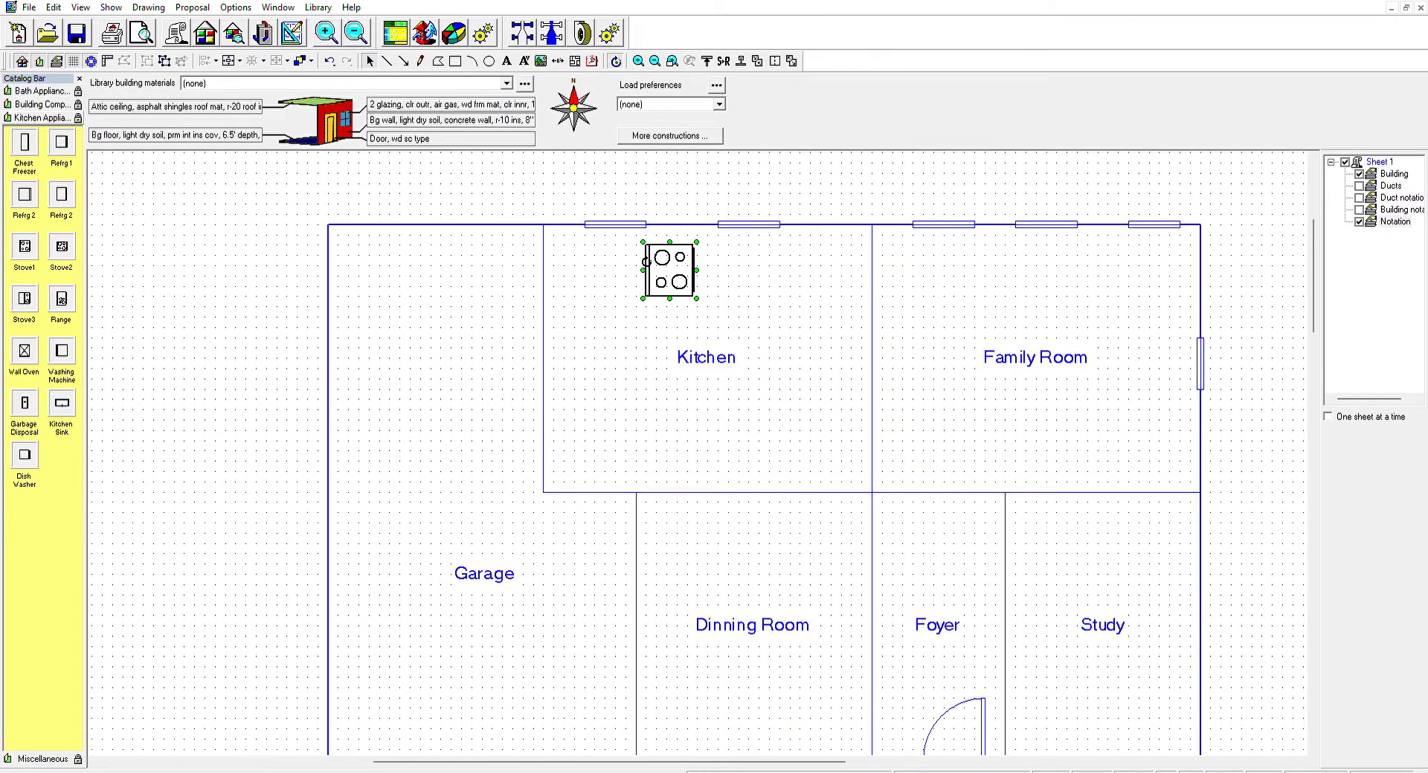
pyautogui.moveTo(670, 232); pyautogui.dragTo(690, 254)
pyautogui.scroll(-2, 835, 290)
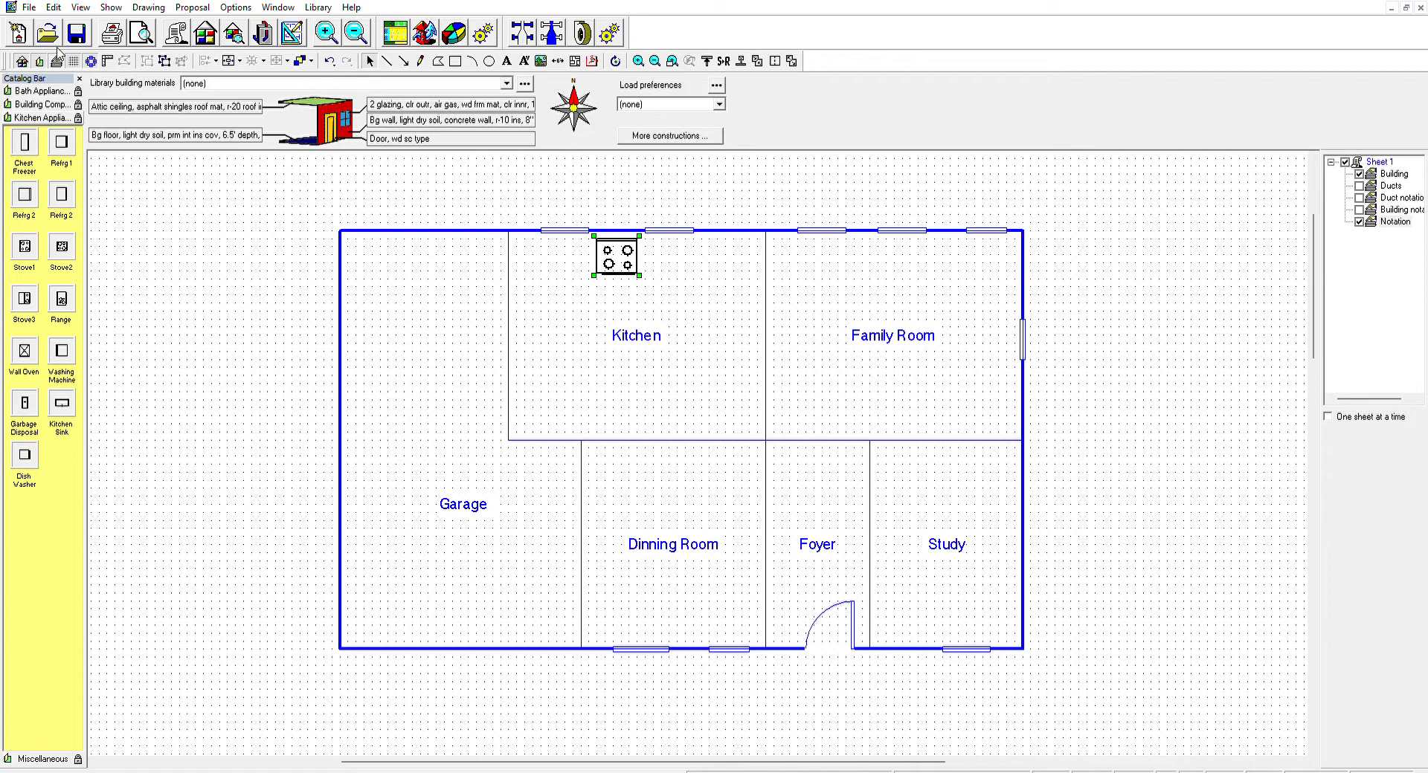
# Rename Sheet 1 as First Floor and add a new sheet named Second Floor.
pyautogui.click(58, 54)
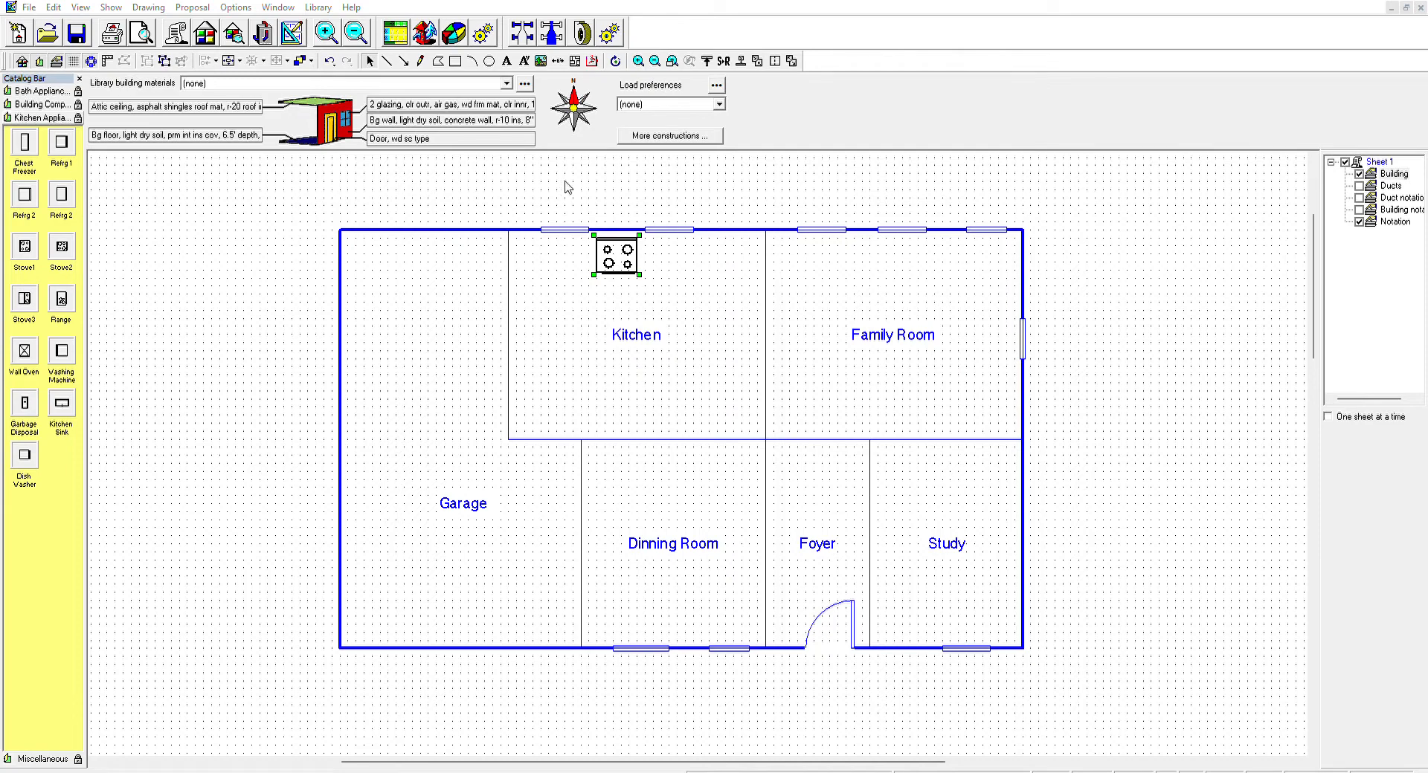
pyautogui.click(809, 365)
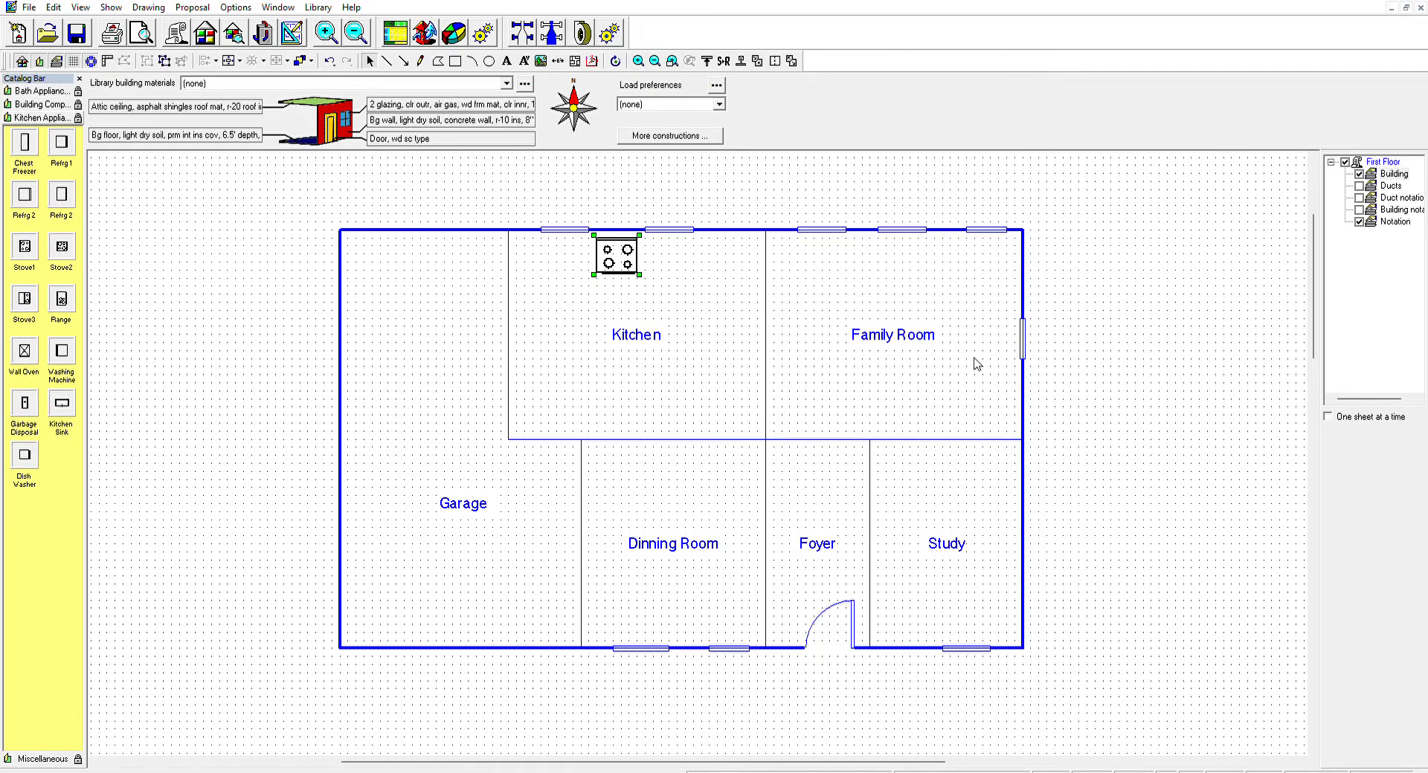
pyautogui.click(1238, 301)
pyautogui.click(1377, 248)
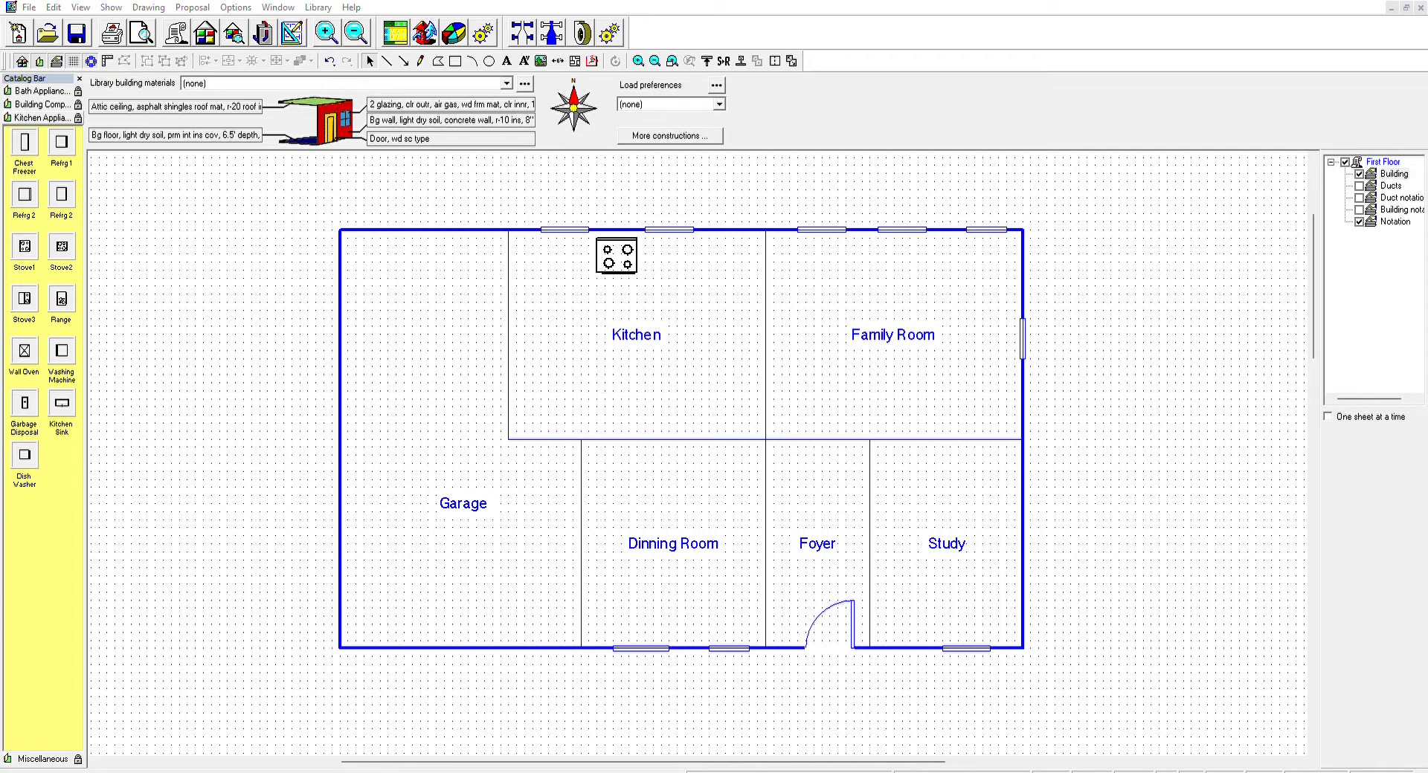
pyautogui.click(836, 356)
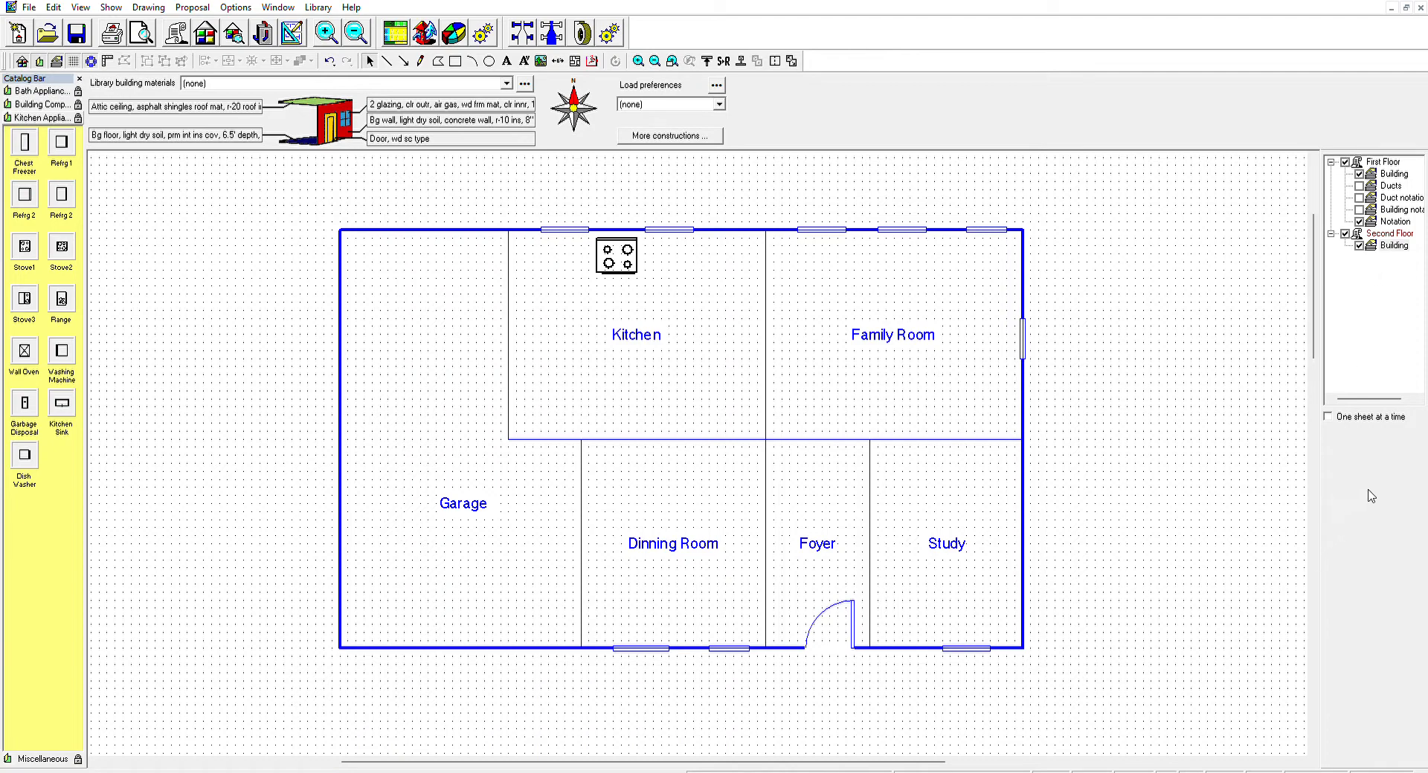
# Copy the Study onto the Second Floor sheet, align the copy over the original, and extend its west wall into the Foyer area.
pyautogui.click(976, 521)
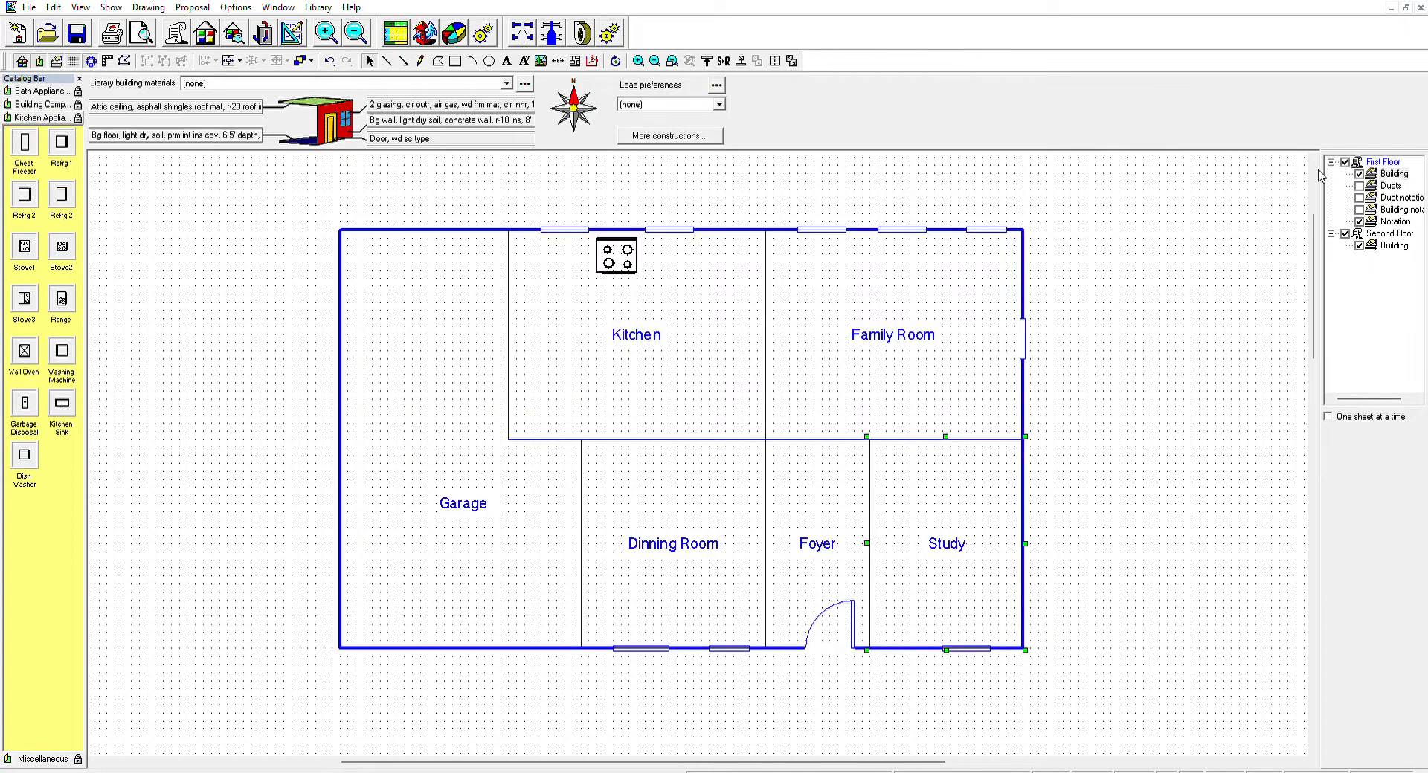
pyautogui.click(1390, 244)
pyautogui.hotkey('ctrl', 'v')
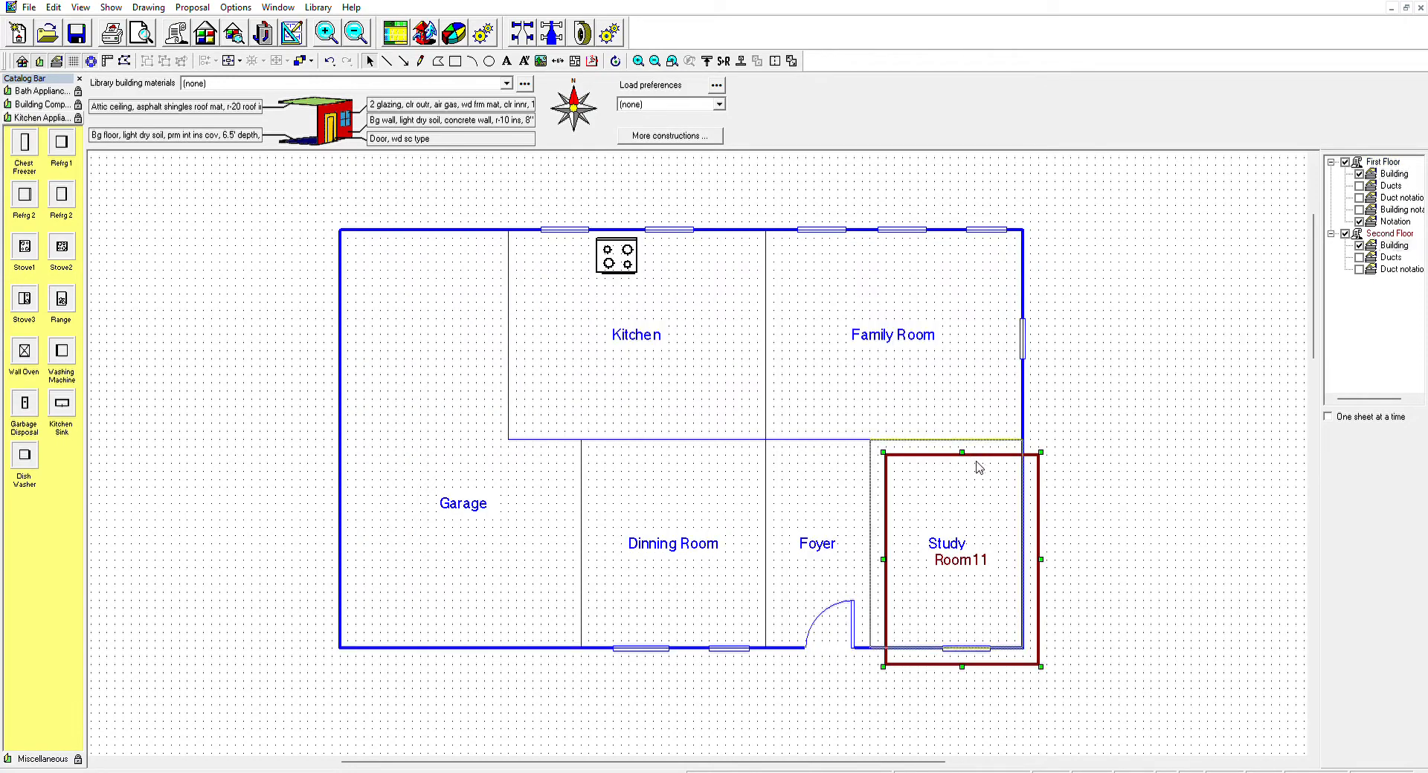
pyautogui.moveTo(979, 466); pyautogui.dragTo(963, 451)
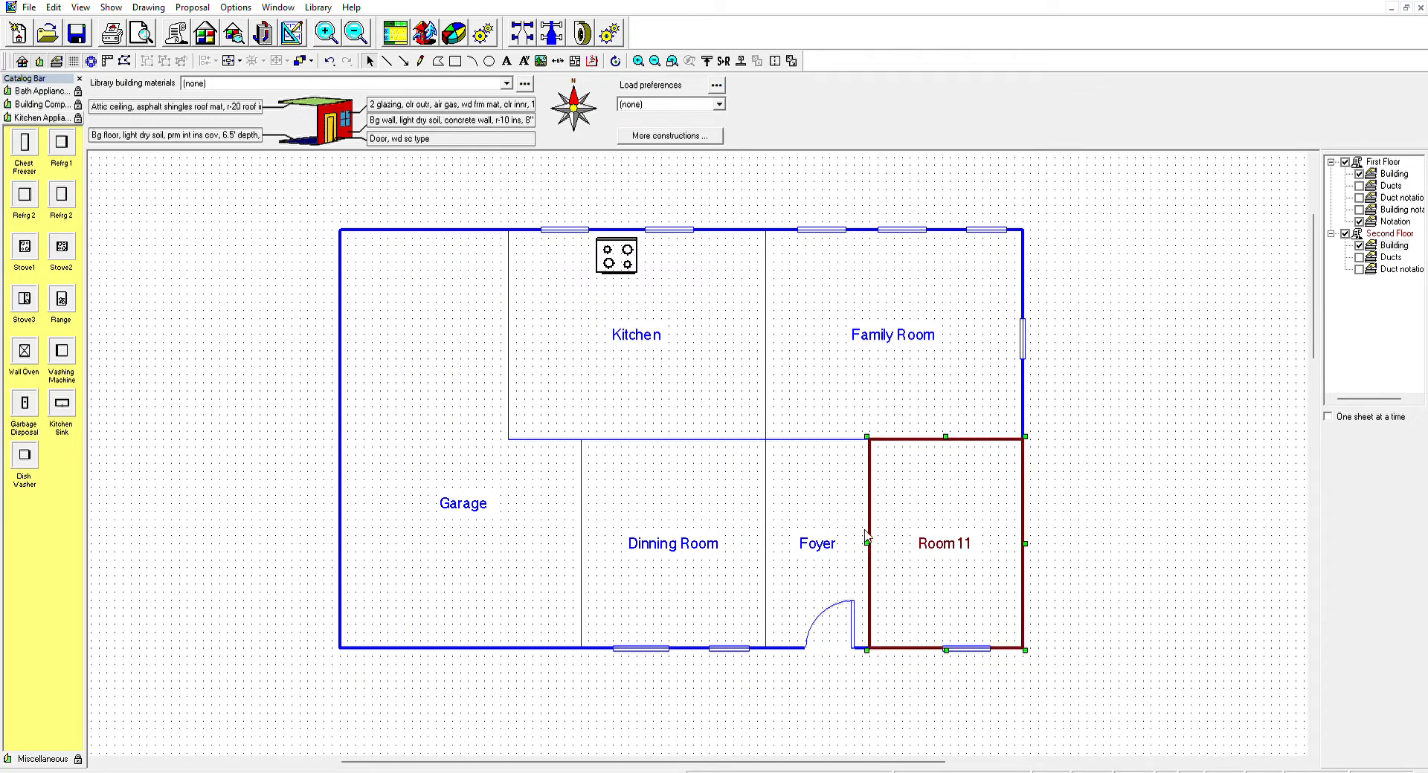
pyautogui.moveTo(869, 530); pyautogui.dragTo(829, 532)
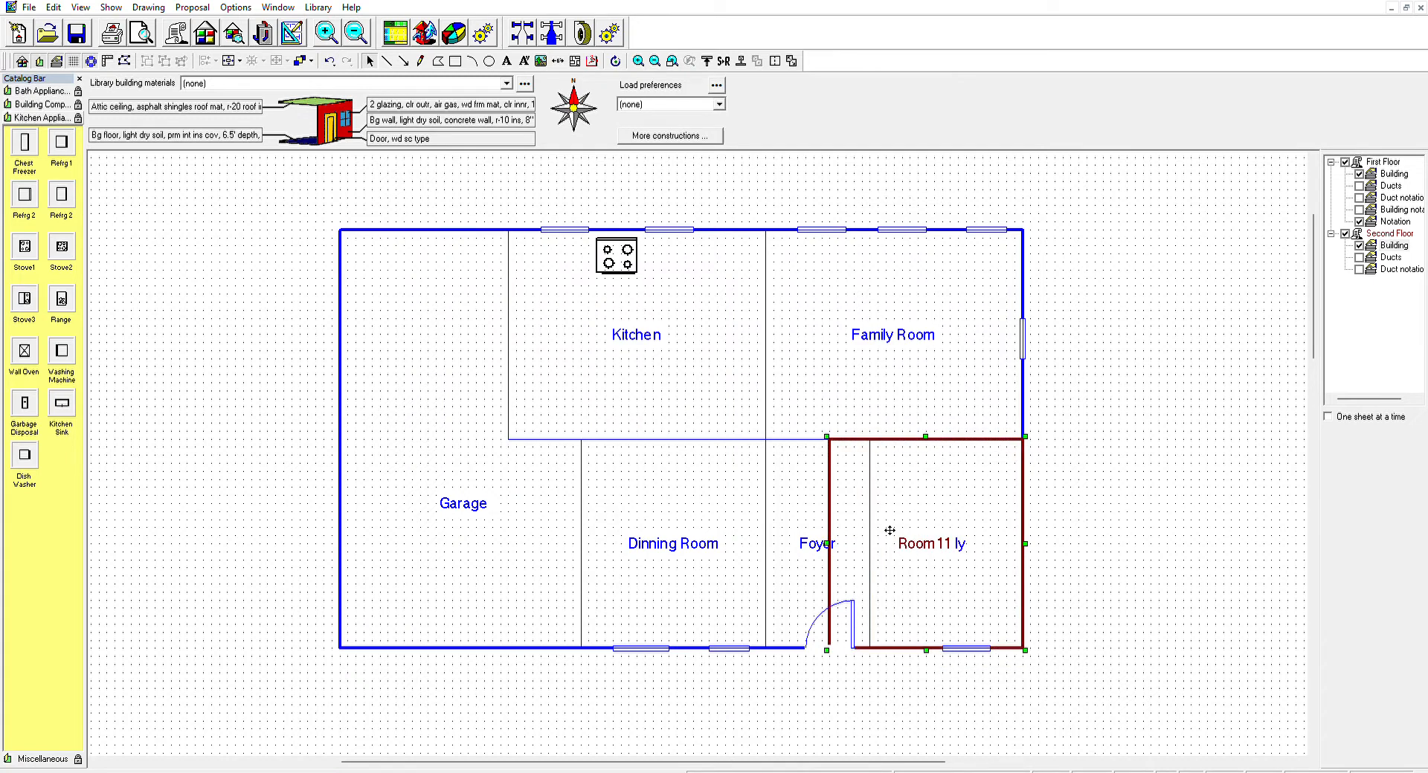
pyautogui.click(1157, 462)
pyautogui.click(844, 466)
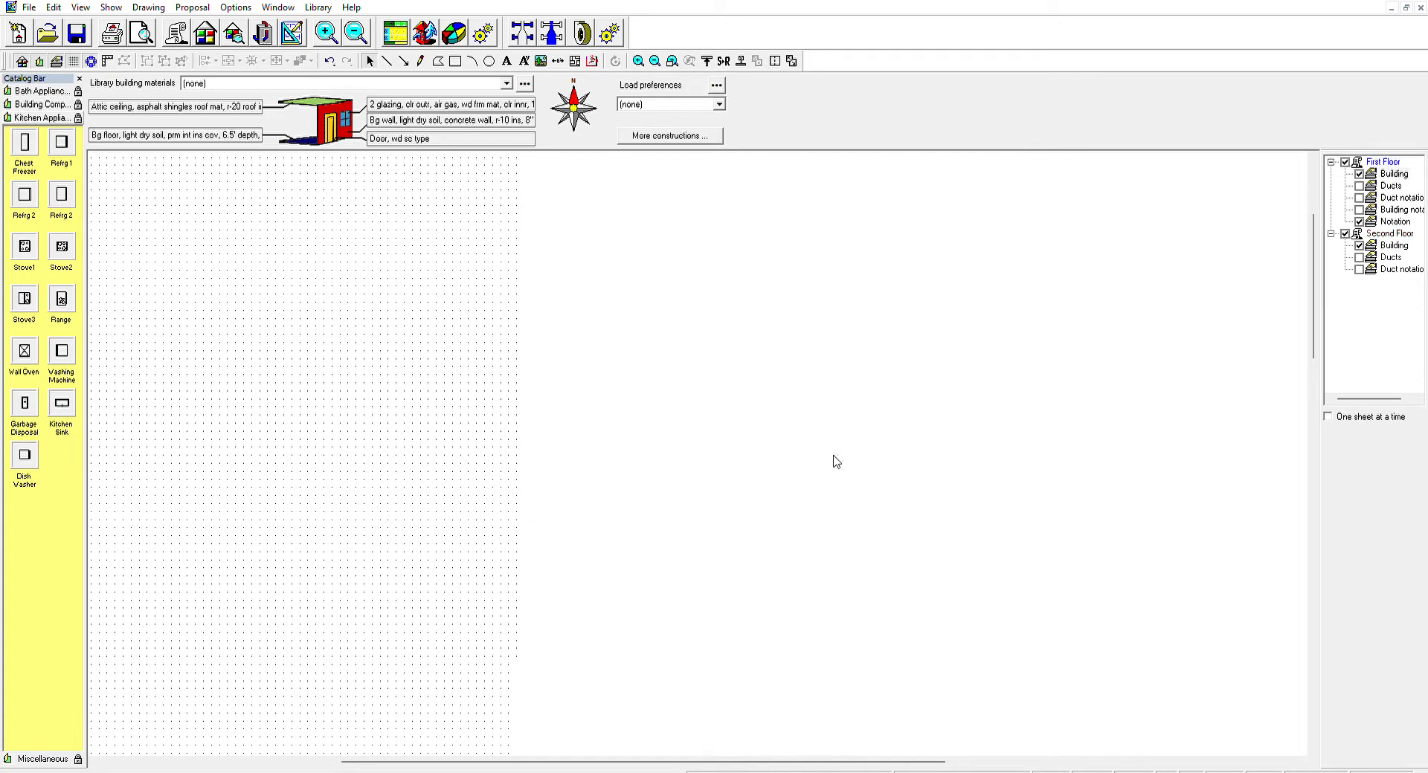
pyautogui.click(922, 484)
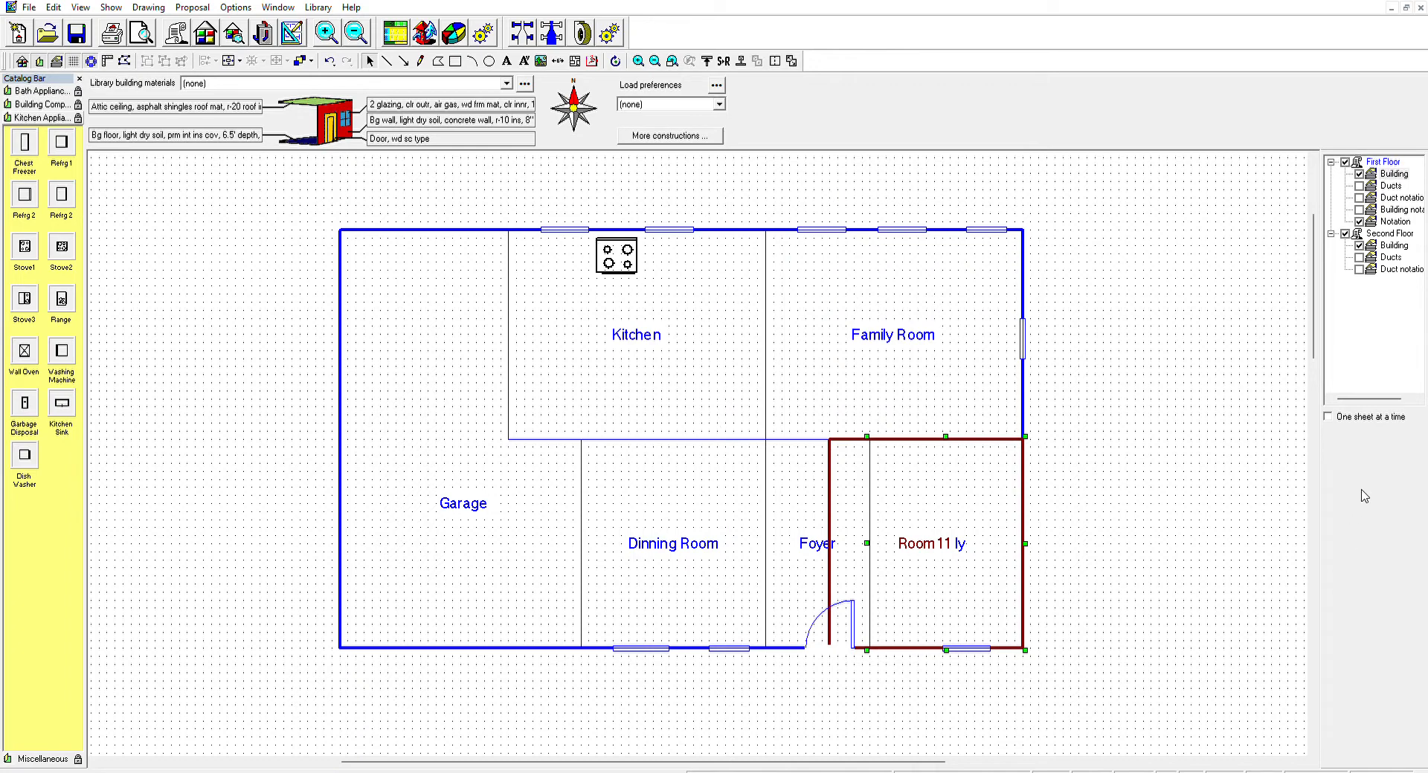
pyautogui.moveTo(832, 230); pyautogui.dragTo(1025, 440)
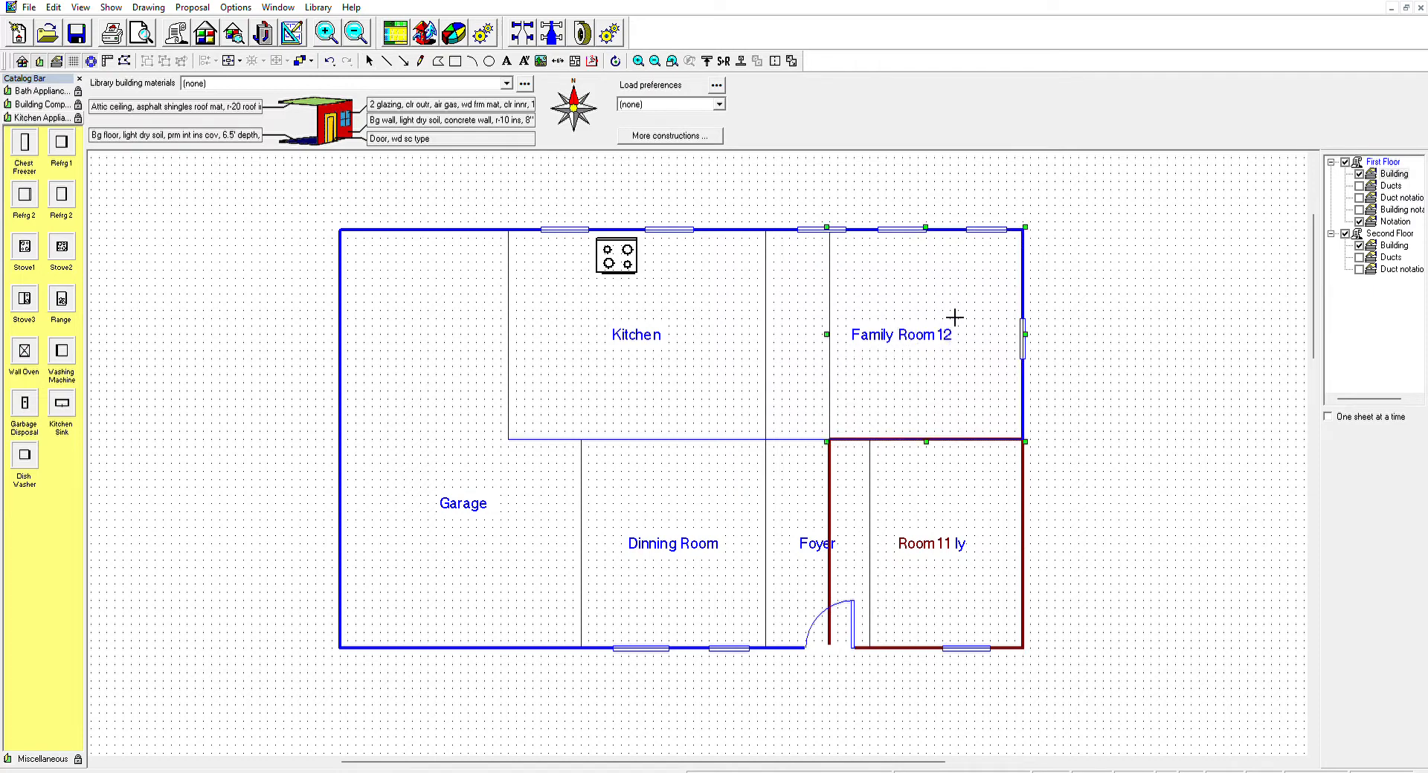
pyautogui.hotkey('ctrl', 'z')
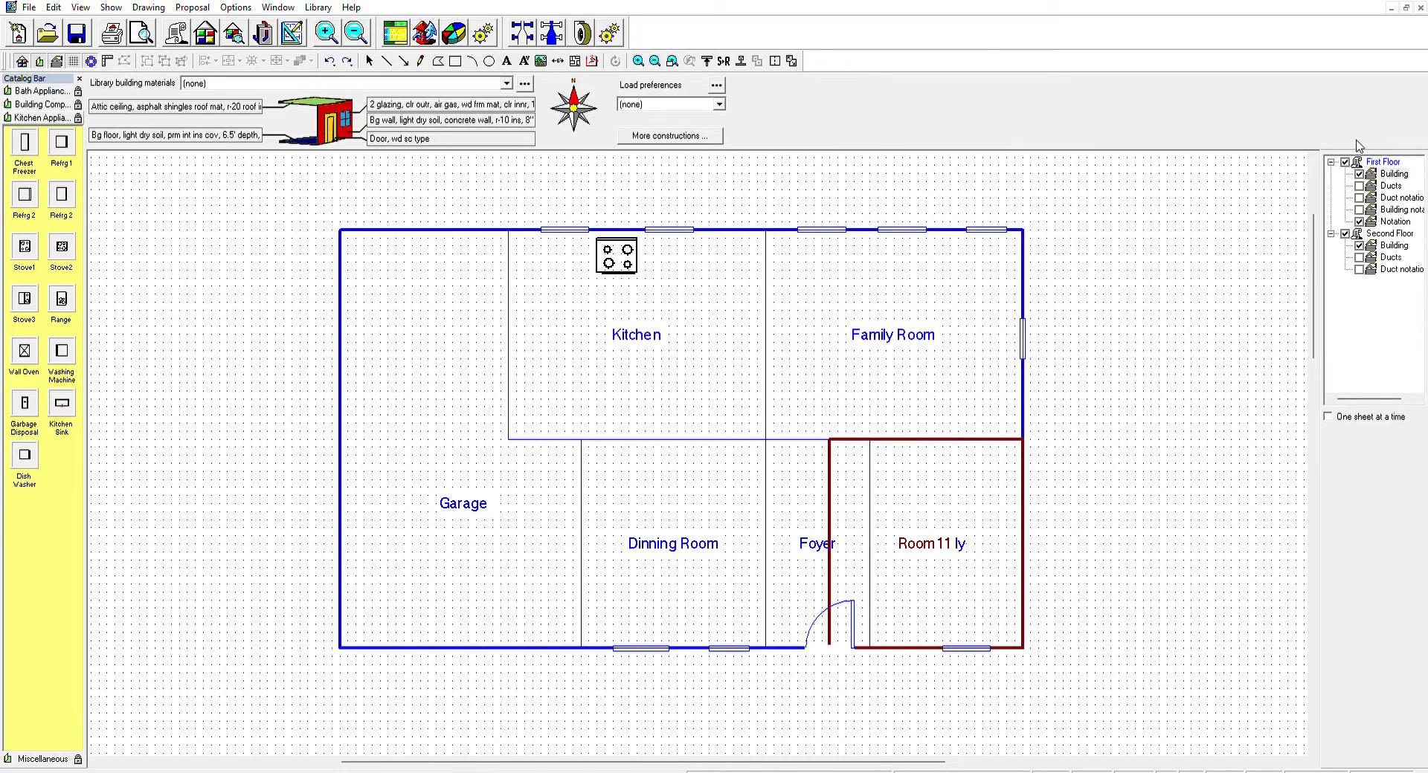
# Hide the First Floor sheet and draw a room directly north of the existing Second Floor room.
pyautogui.click(1345, 161)
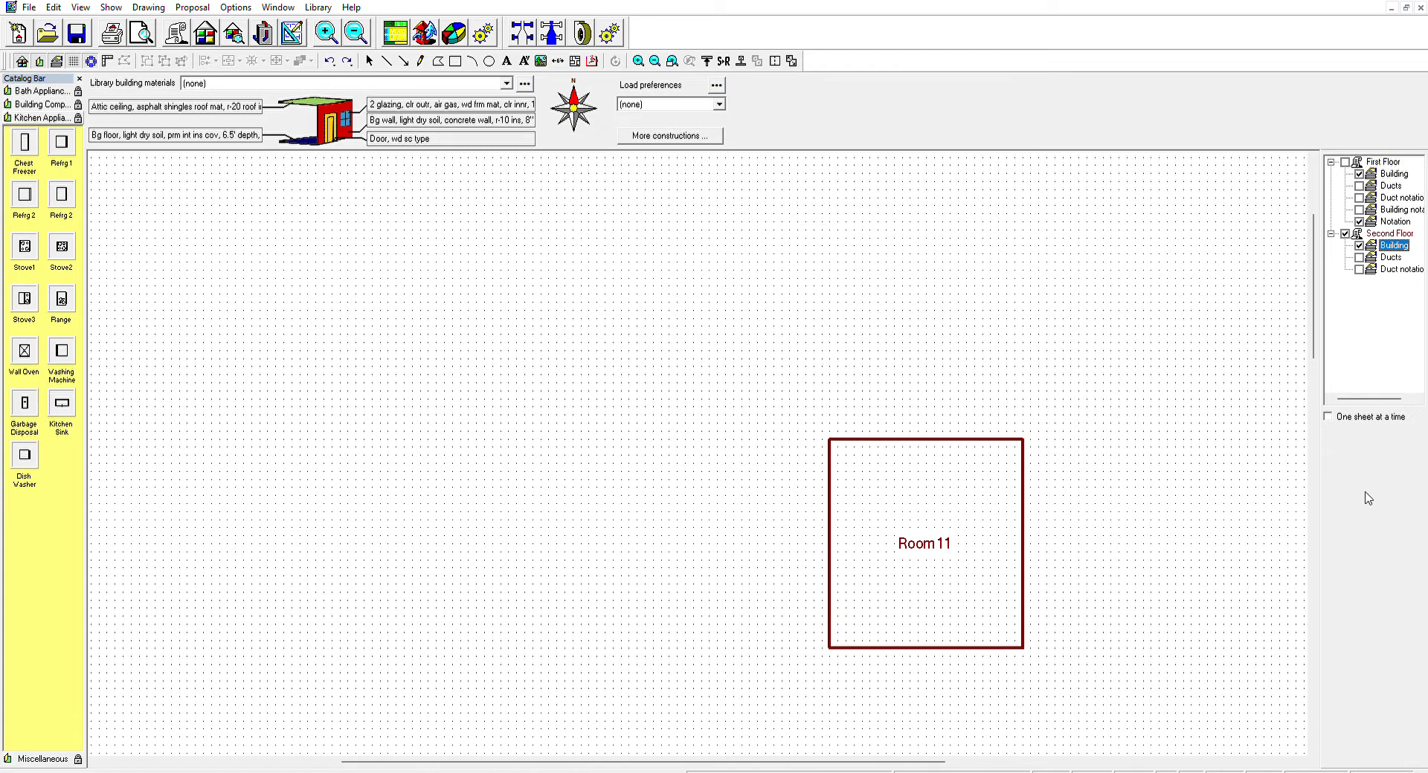
pyautogui.moveTo(814, 261); pyautogui.dragTo(1025, 439)
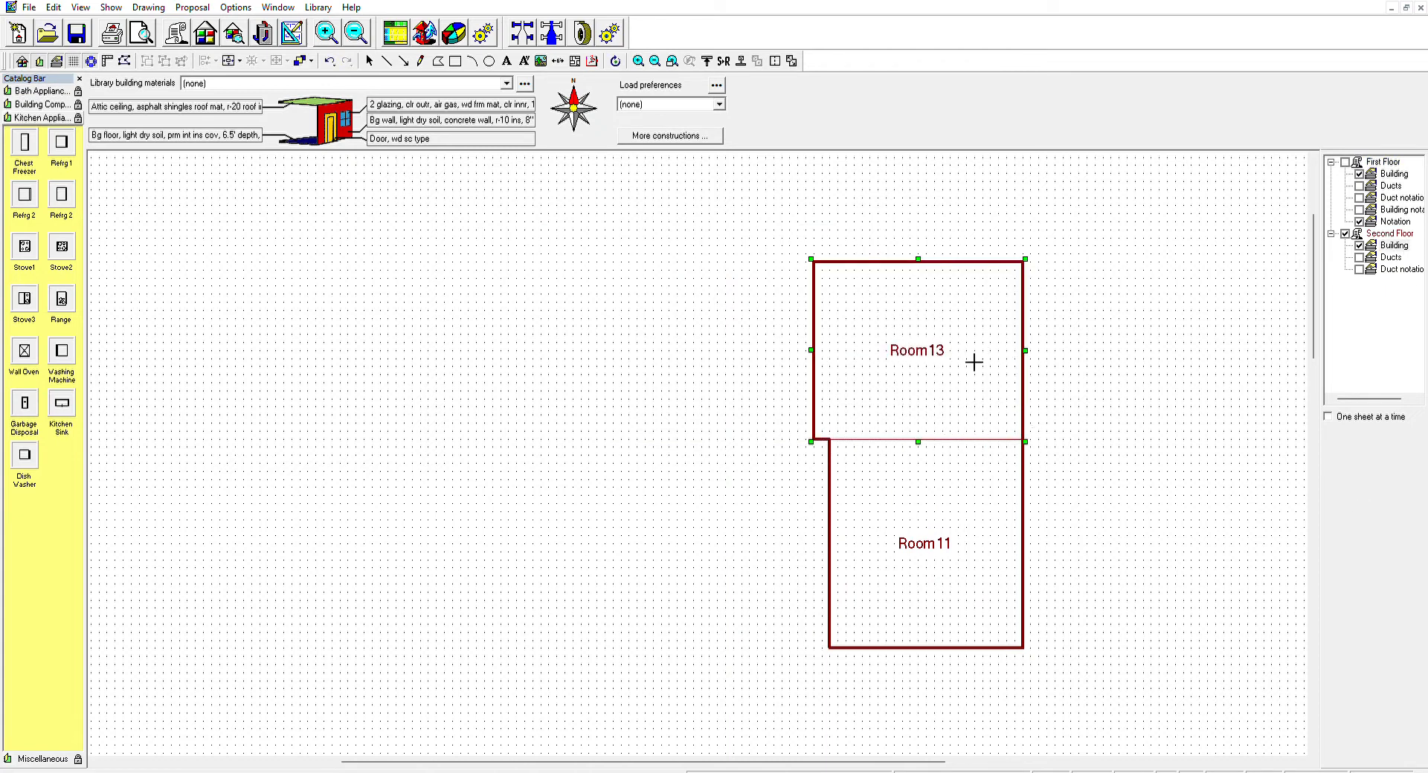
pyautogui.click(1063, 348)
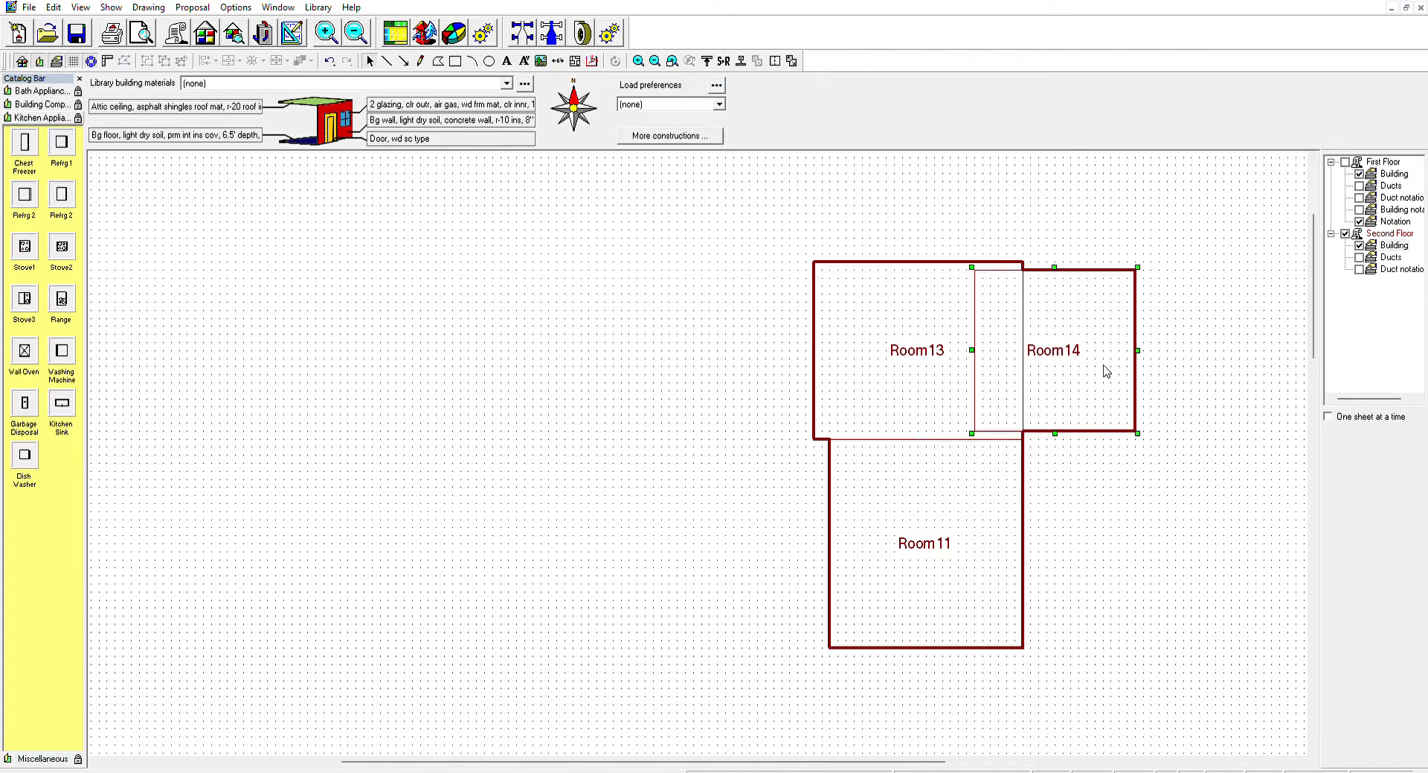
pyautogui.hotkey('ctrl', 'z')
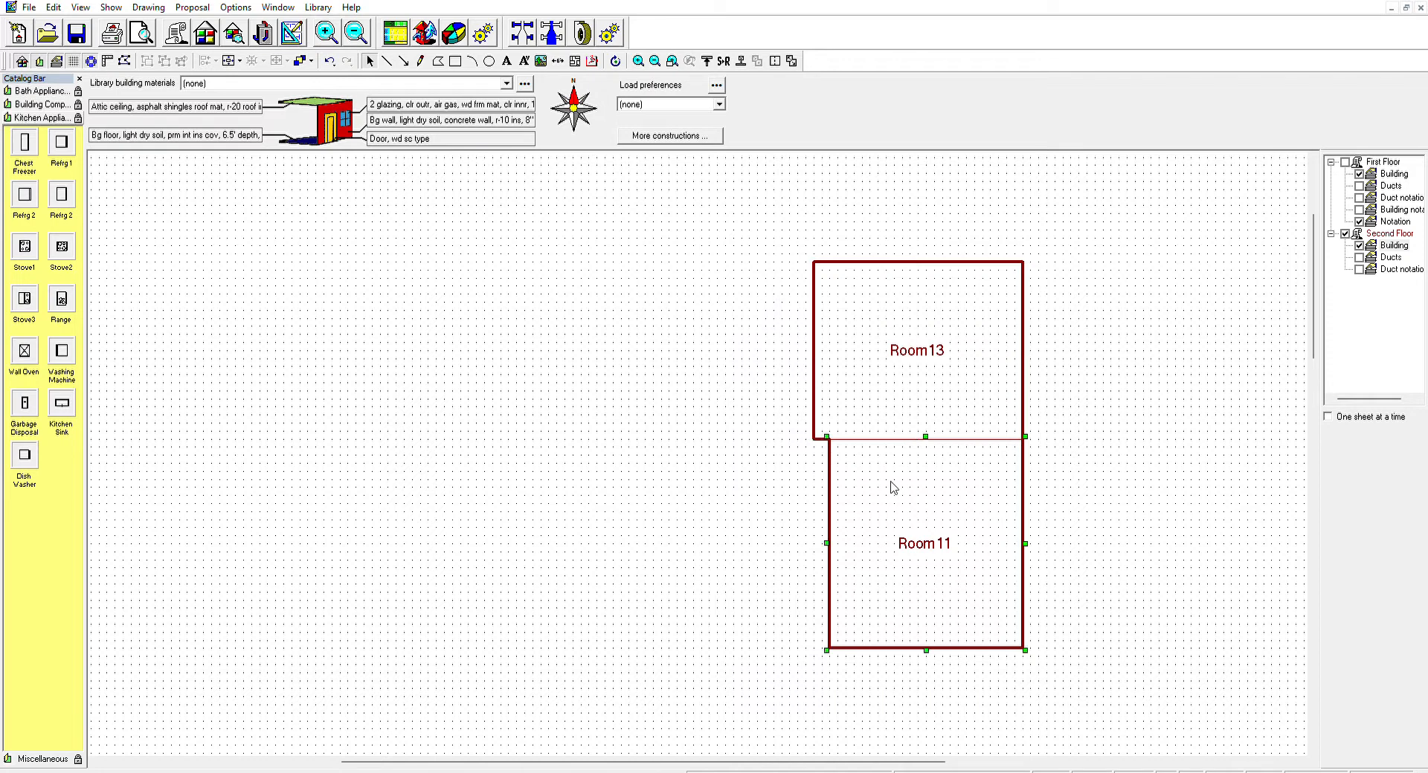
# Duplicate the southern Second Floor room to its west, then delete the duplicate and the northern room.
pyautogui.keyDown('ctrl'); pyautogui.moveTo(894, 487); pyautogui.dragTo(628, 480); pyautogui.keyUp('ctrl')
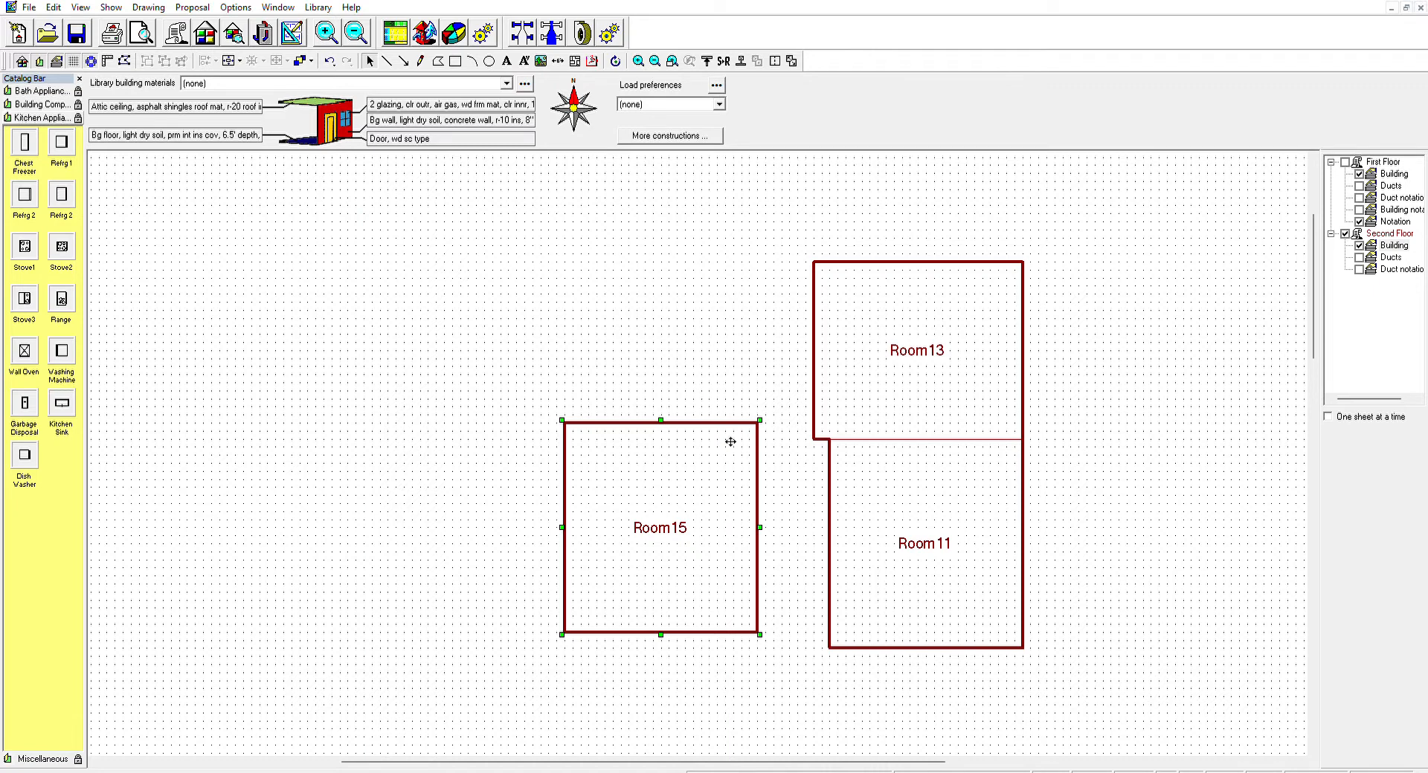
pyautogui.press('Delete')
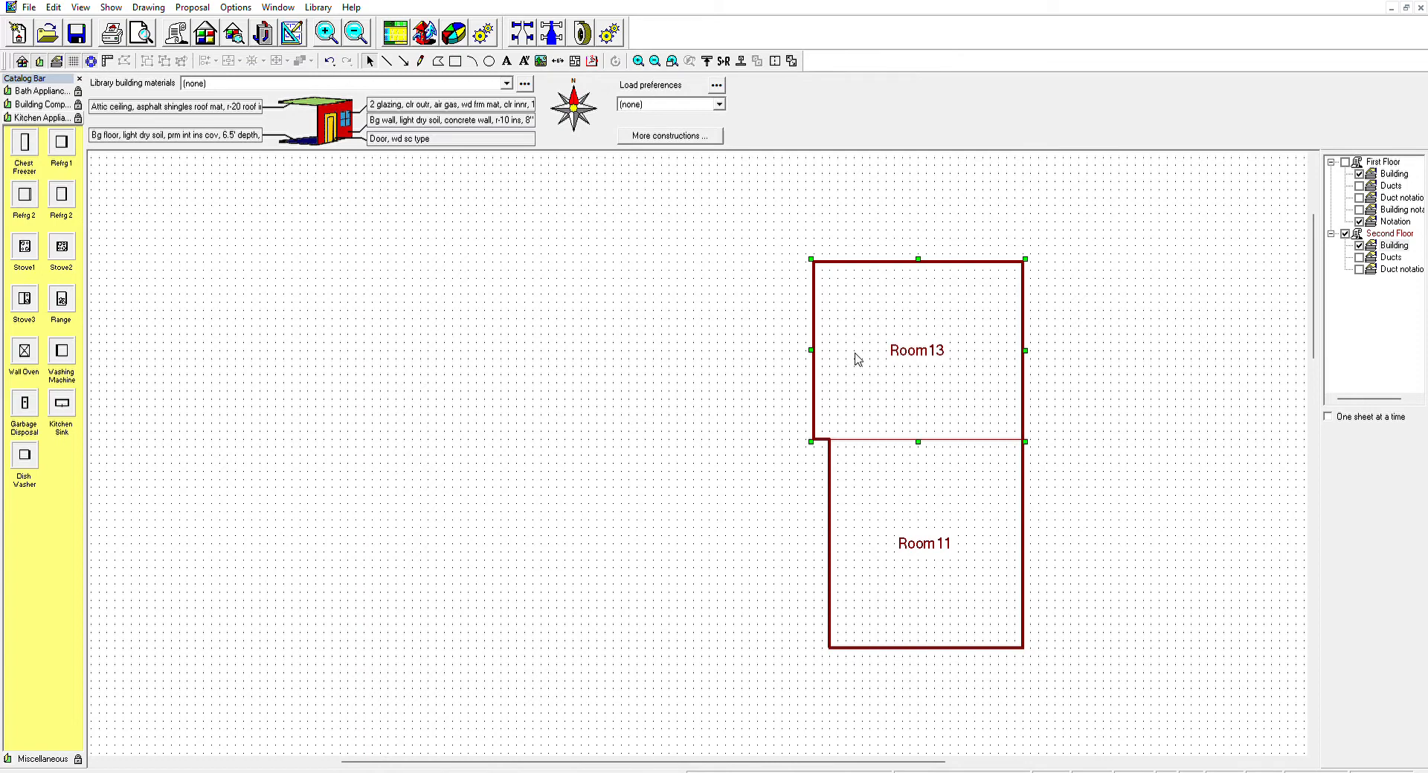
pyautogui.press('Delete')
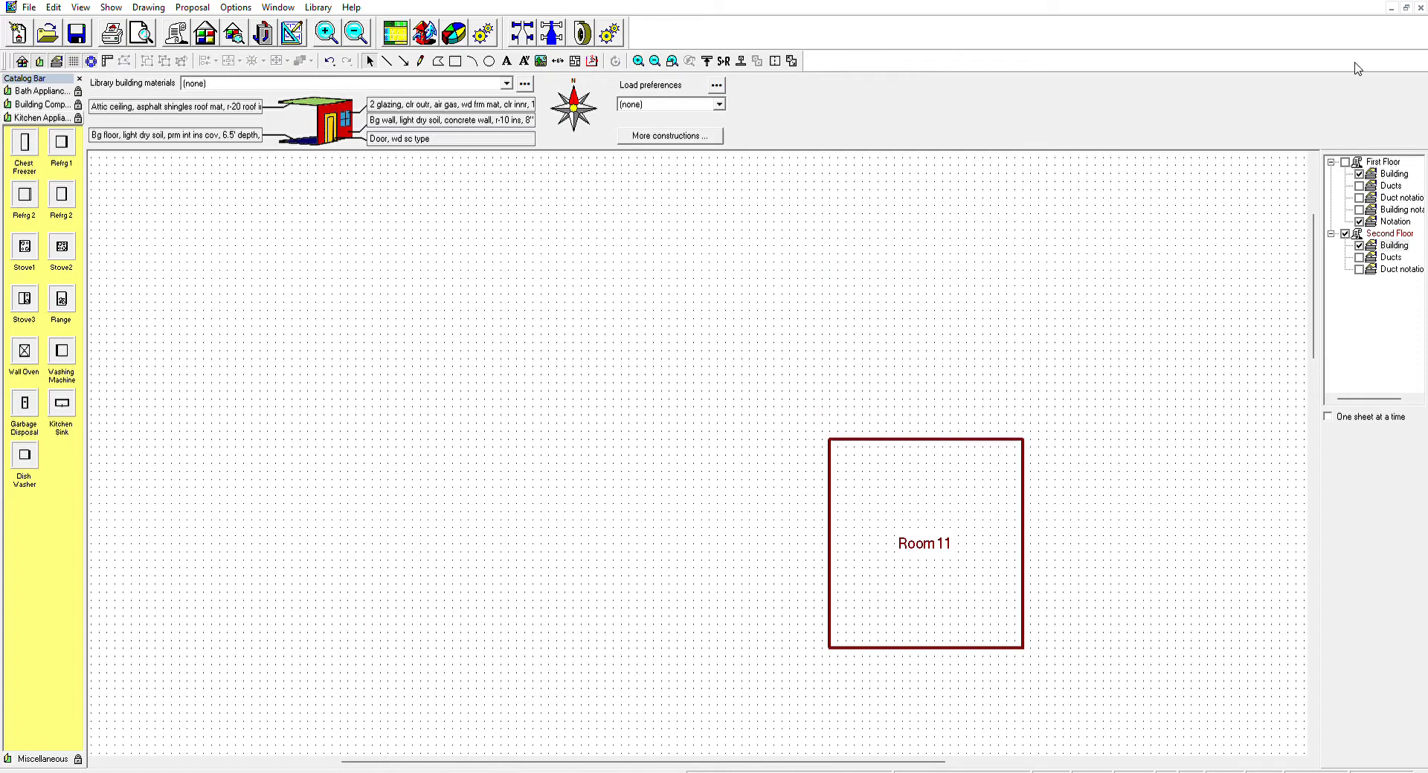
pyautogui.click(1344, 161)
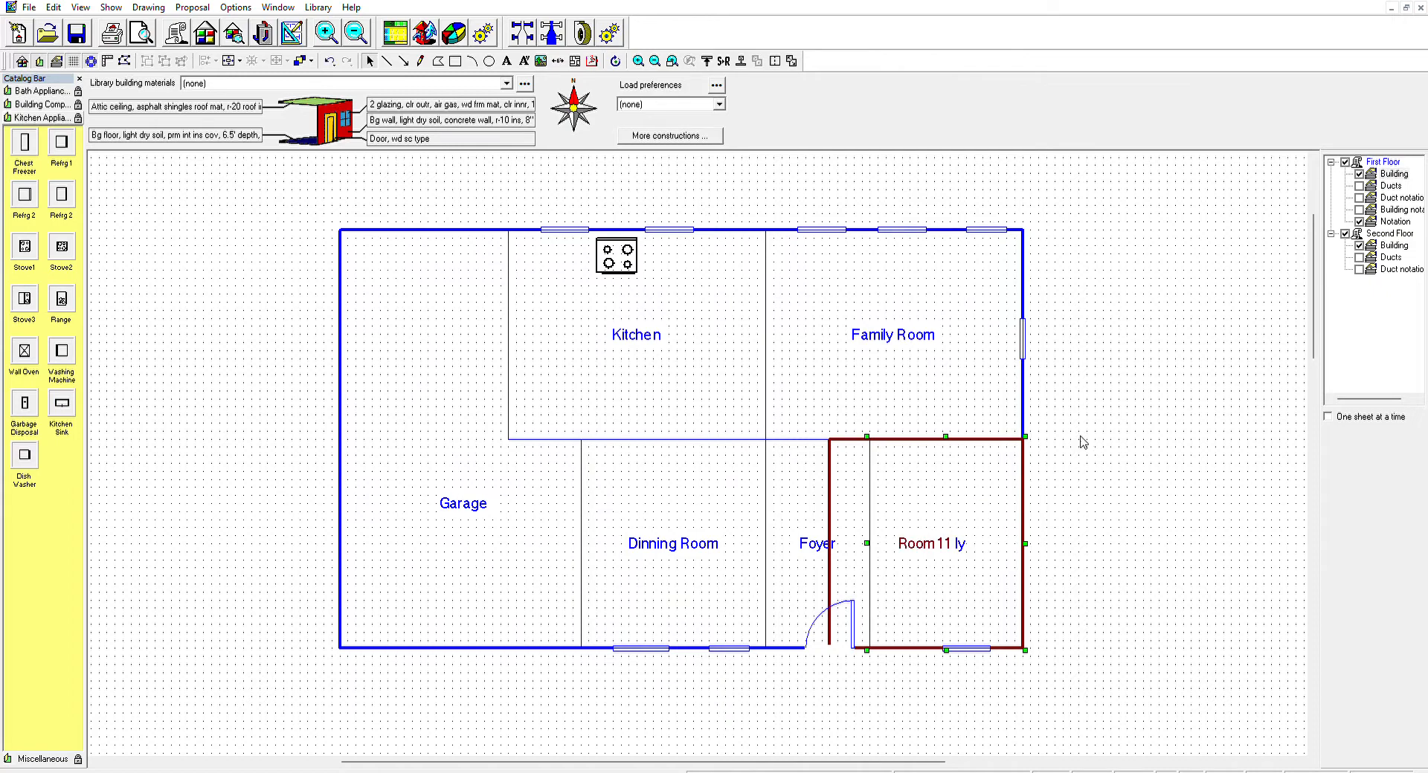
pyautogui.moveTo(966, 456); pyautogui.dragTo(949, 274)
pyautogui.click(1345, 161)
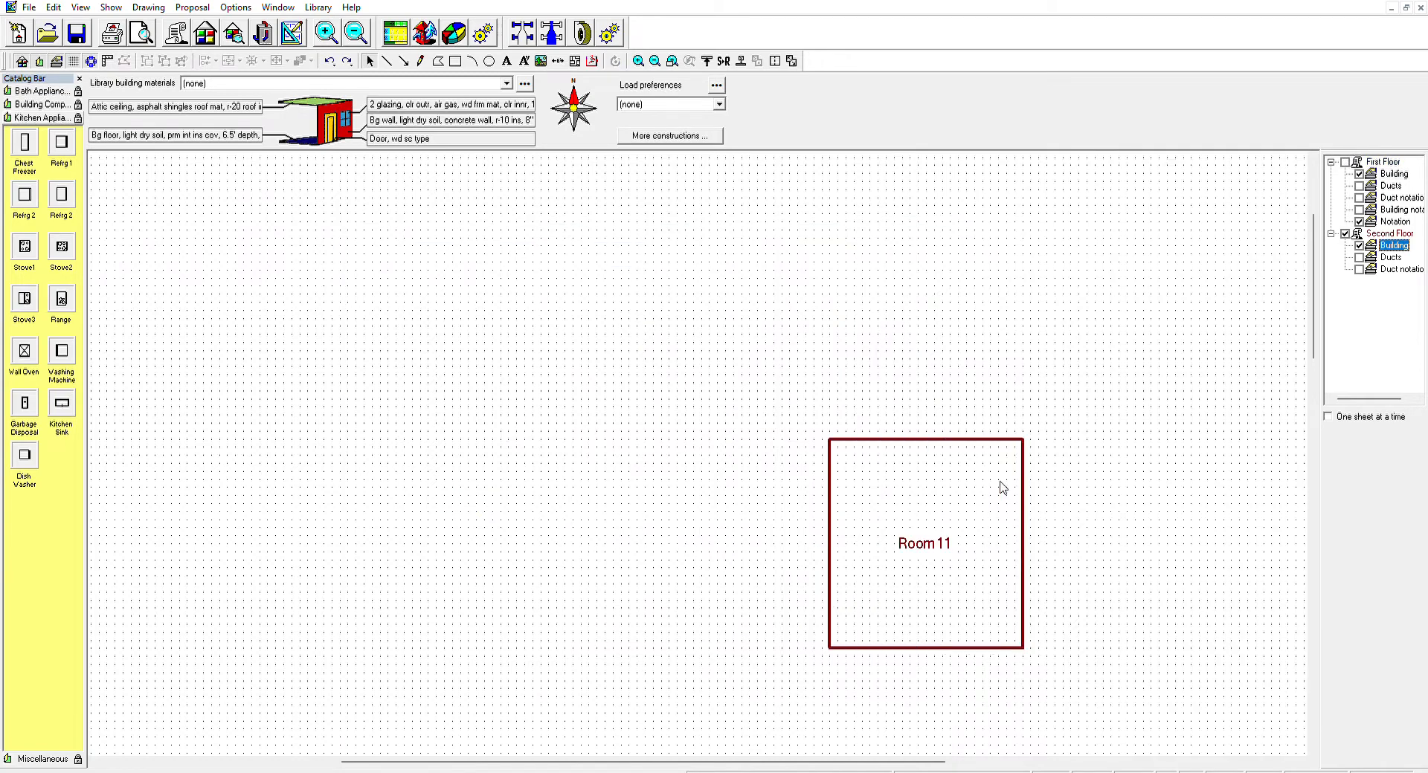
# Duplicate the Second Floor room directly to its north so the two rooms share a wall.
pyautogui.moveTo(972, 484); pyautogui.dragTo(973, 276)
pyautogui.click(1344, 160)
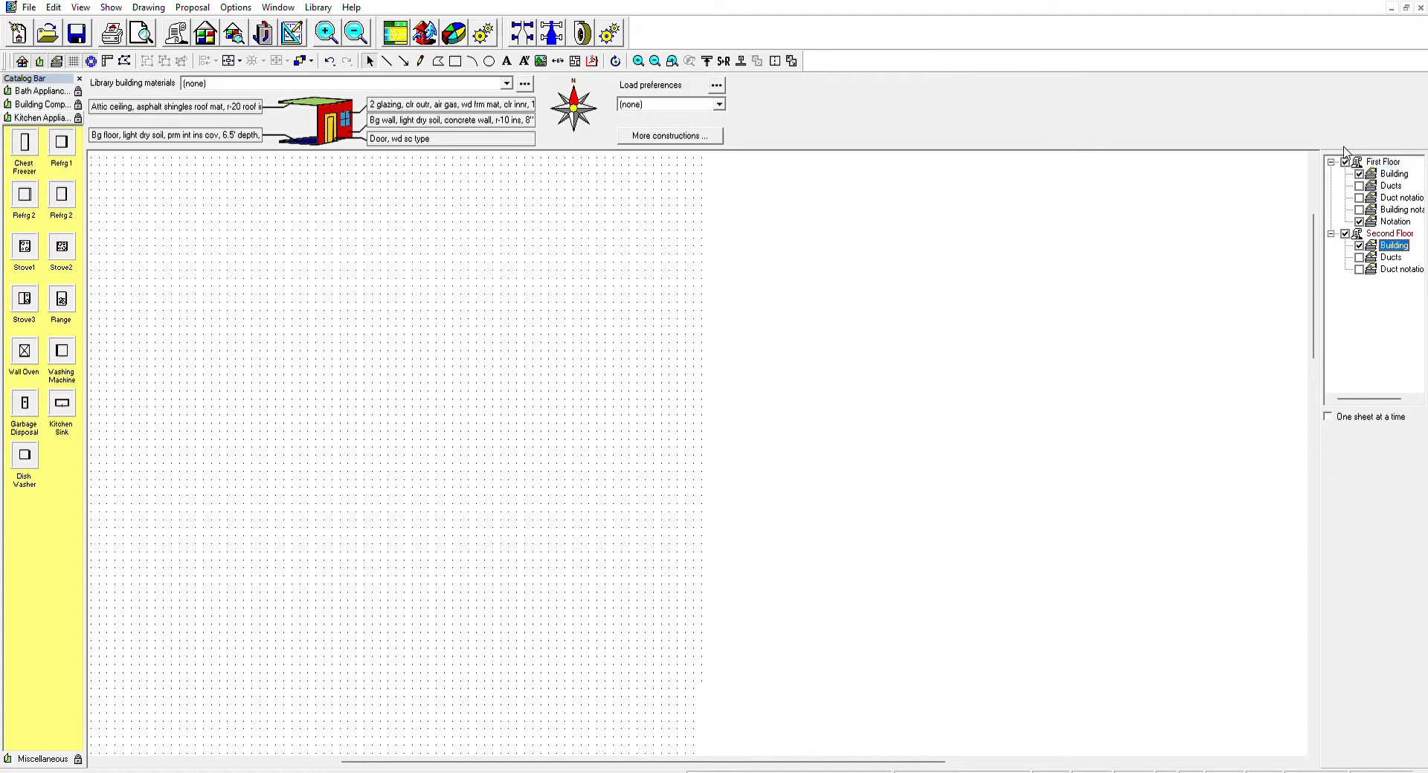
pyautogui.click(1344, 161)
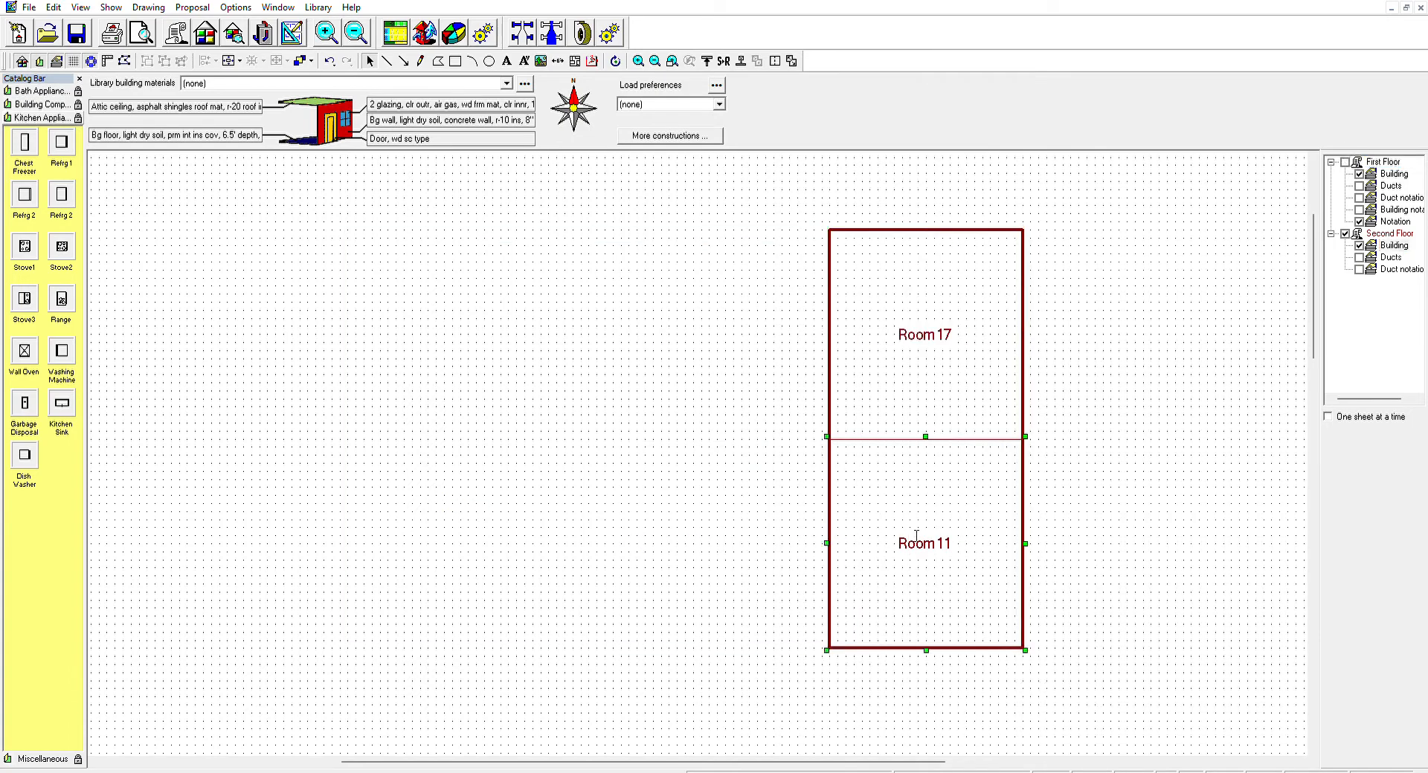
# Rename the southern Second Floor room as Bedroom 1 and the northern one as Bedroom 2.
pyautogui.click(919, 536)
pyautogui.moveTo(963, 533); pyautogui.dragTo(872, 543)
pyautogui.write('Bedroom 1')
pyautogui.click(934, 328)
pyautogui.click(933, 333)
pyautogui.moveTo(963, 329); pyautogui.dragTo(888, 336)
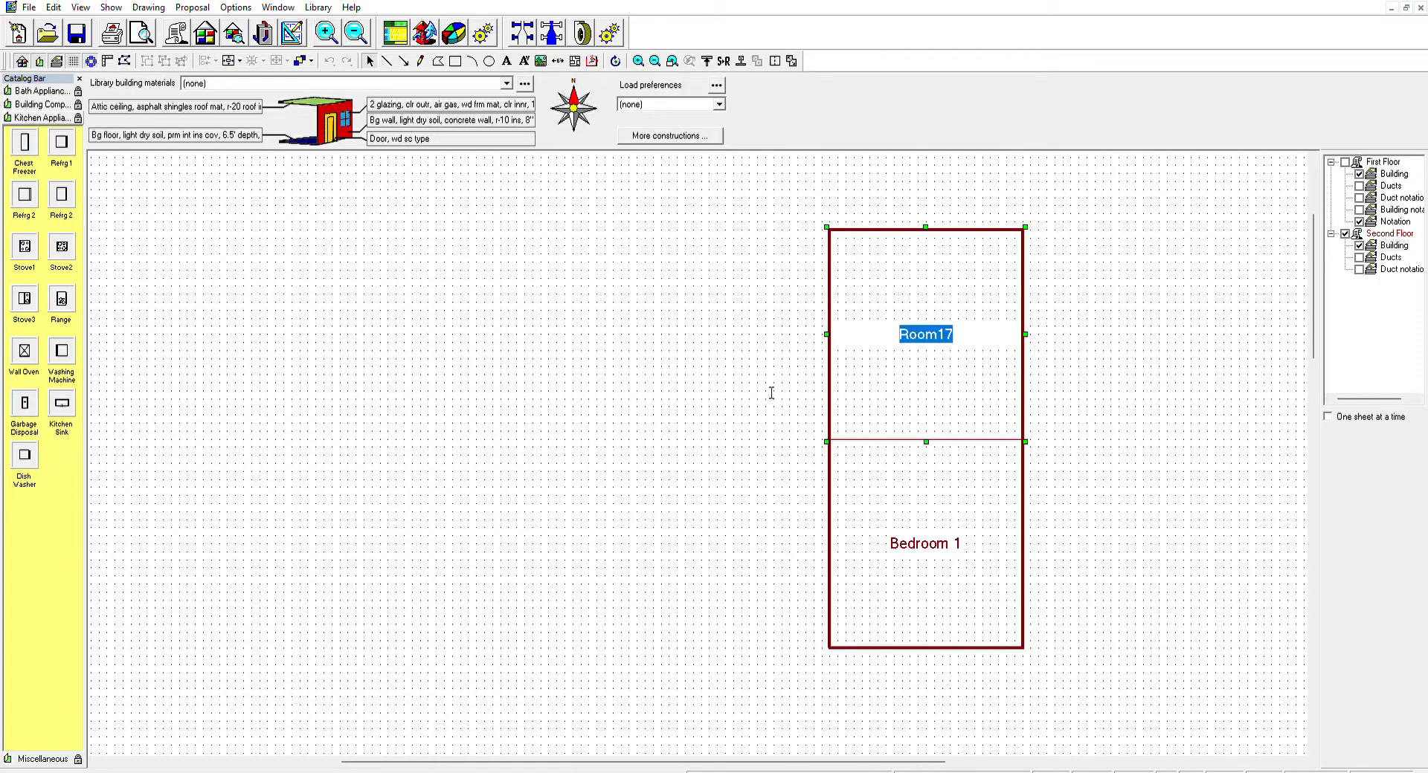
pyautogui.write('Bedroom 2')
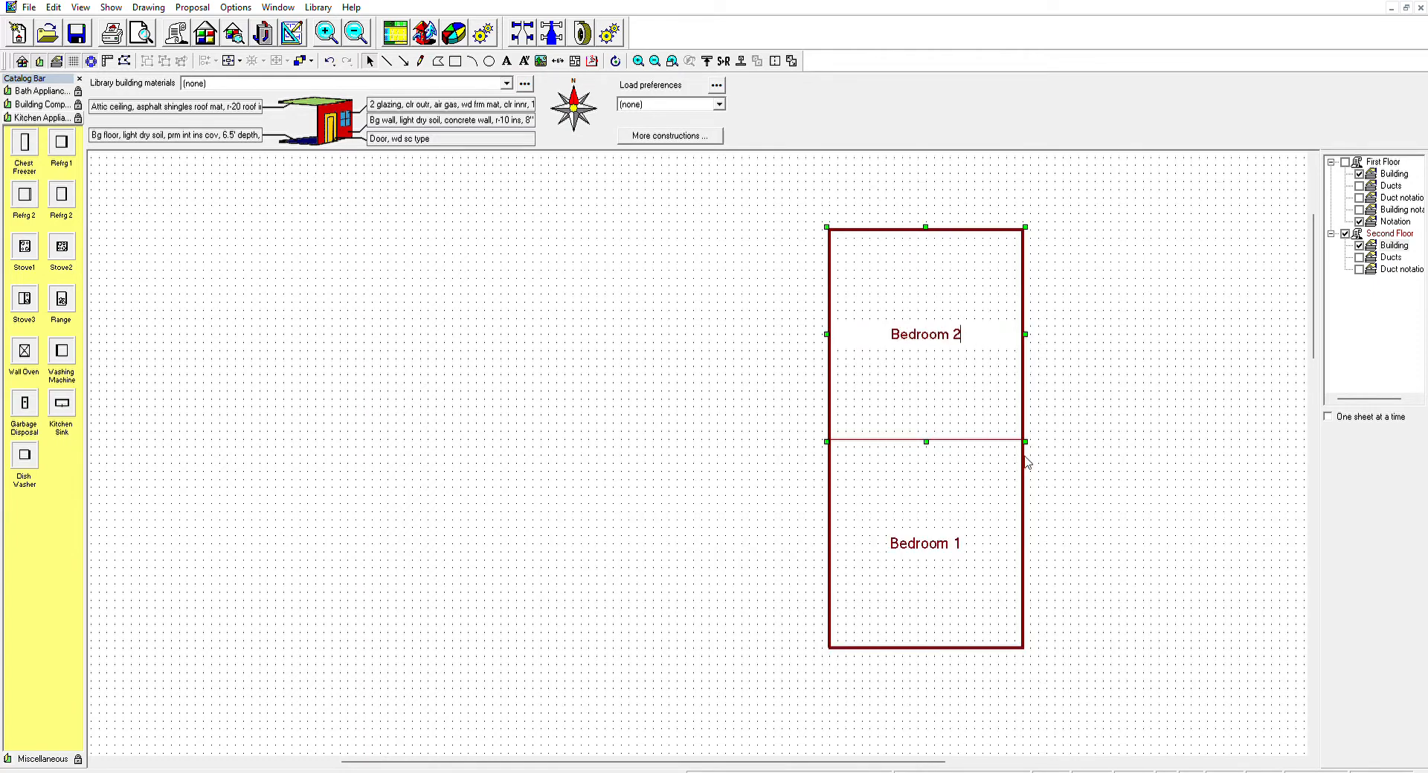
pyautogui.click(1146, 379)
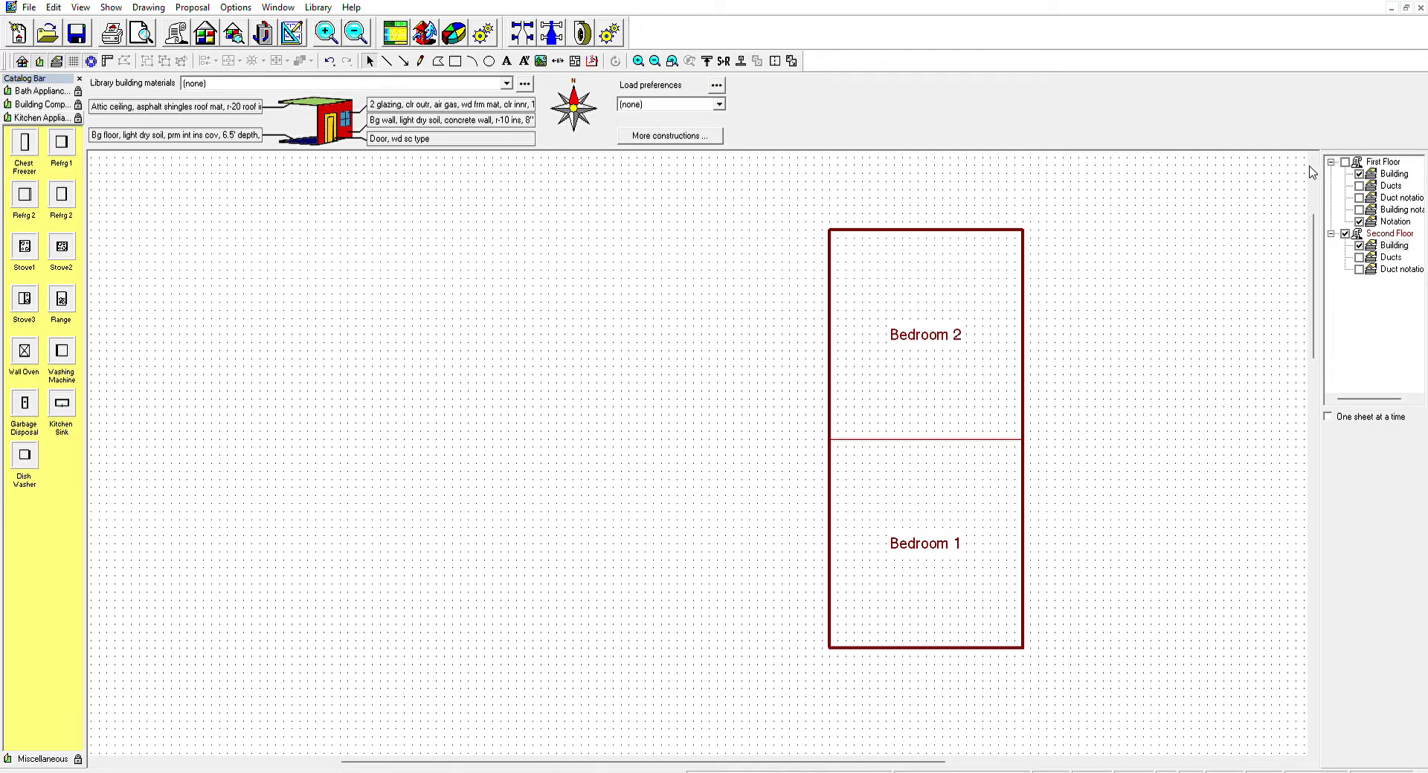
# With the First Floor sheet shown and its Building layer locked, copy Bedroom 1 against its west wall as a room named Loft.
pyautogui.click(1377, 161)
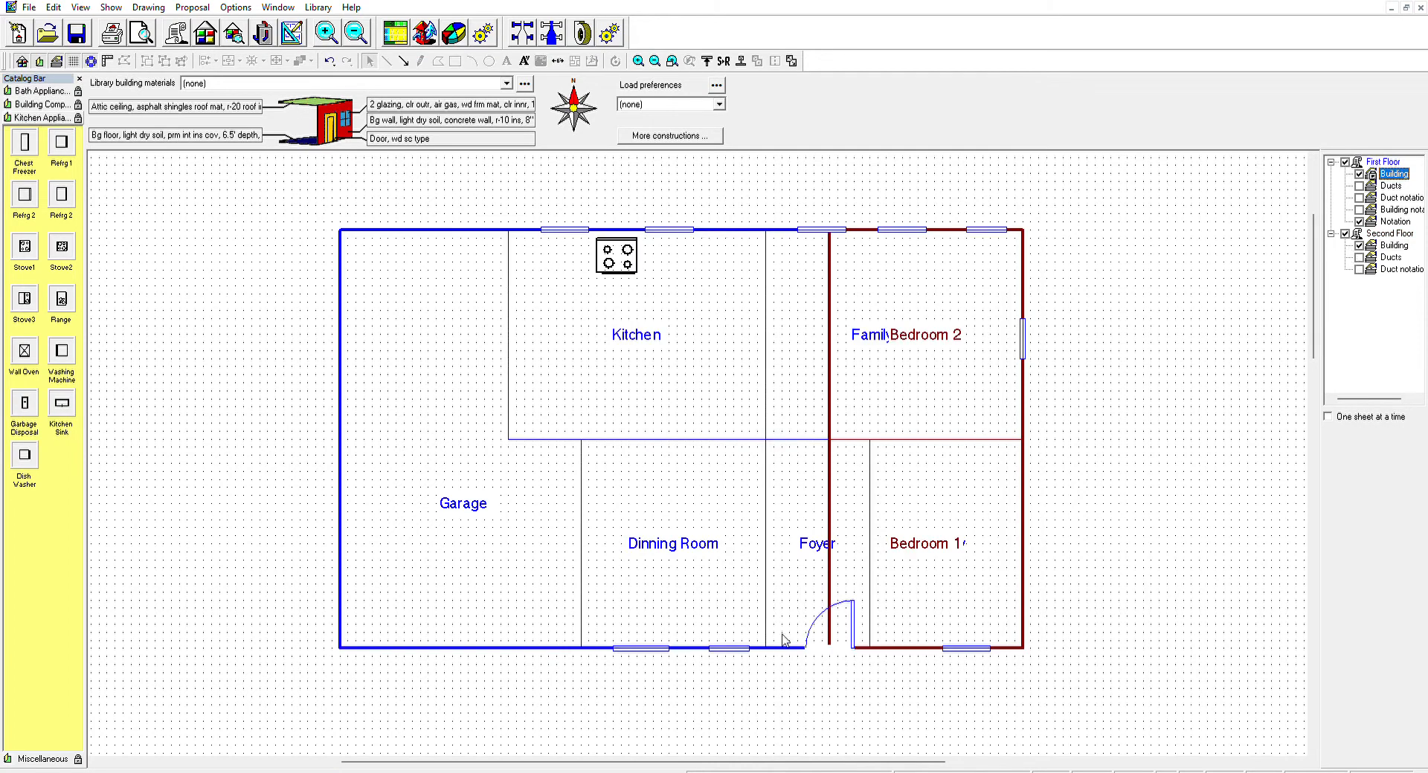
pyautogui.click(902, 500)
pyautogui.moveTo(906, 501); pyautogui.dragTo(689, 544)
pyautogui.write('Loft')
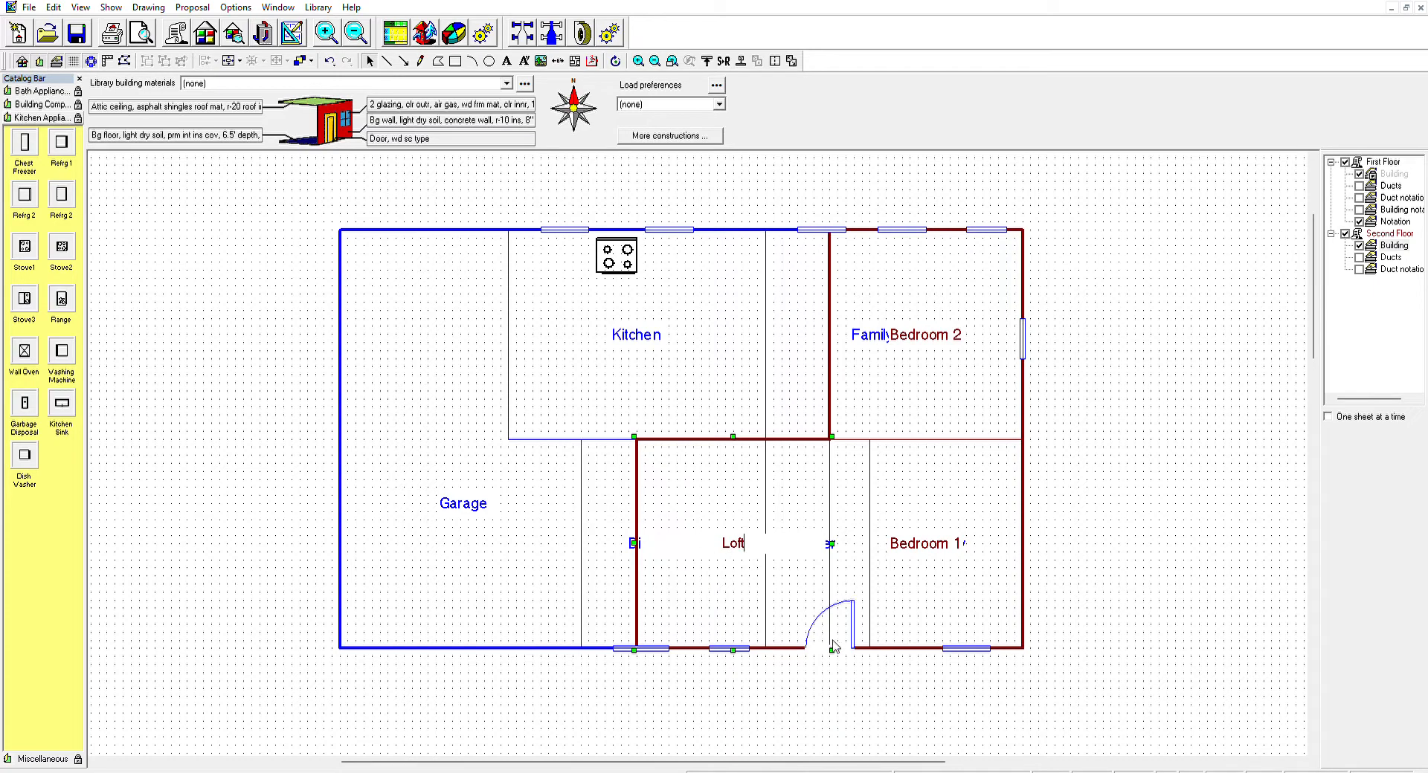
pyautogui.click(1229, 497)
# Copy the Loft directly to its north and extend the copy's west wall to the Garage wall.
pyautogui.click(727, 259)
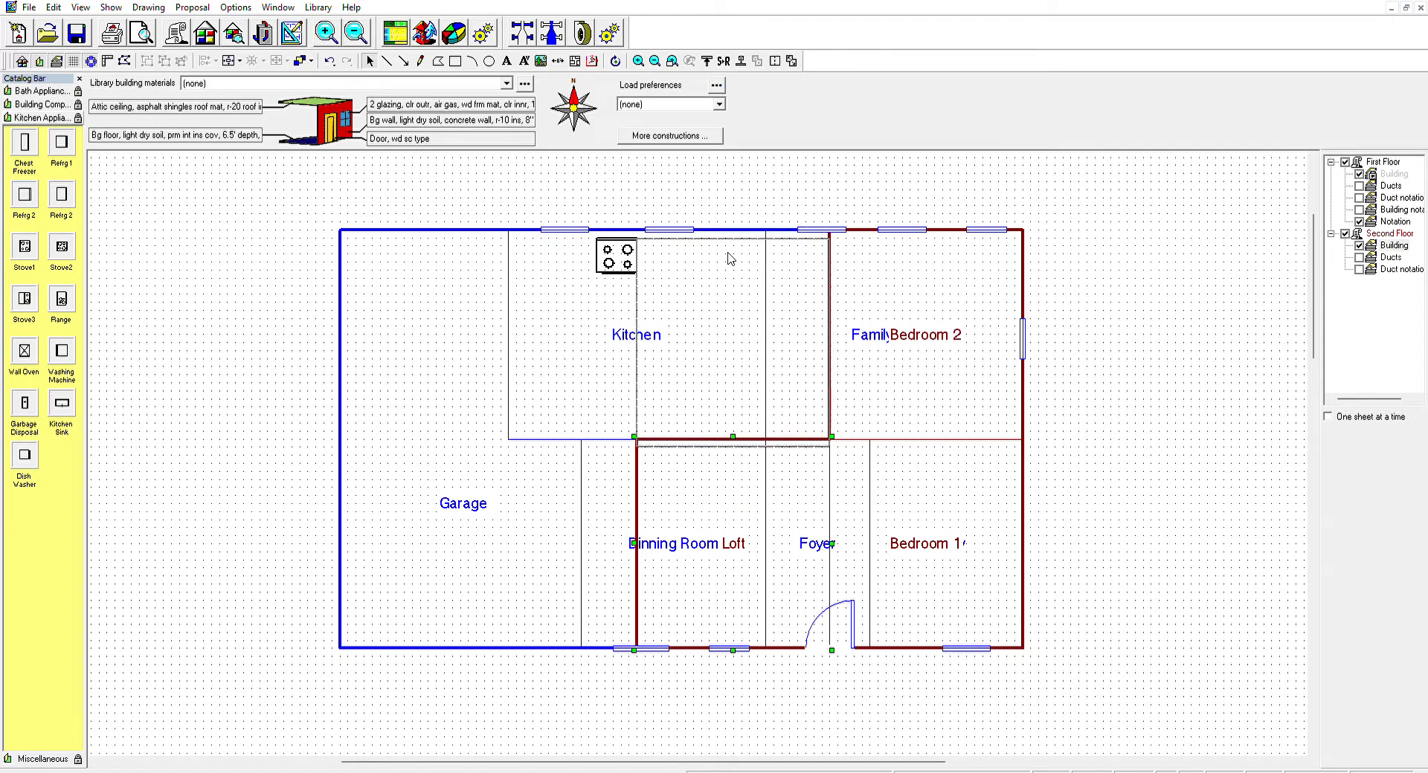
pyautogui.keyDown('ctrl'); pyautogui.moveTo(739, 260); pyautogui.dragTo(736, 260); pyautogui.keyUp('ctrl')
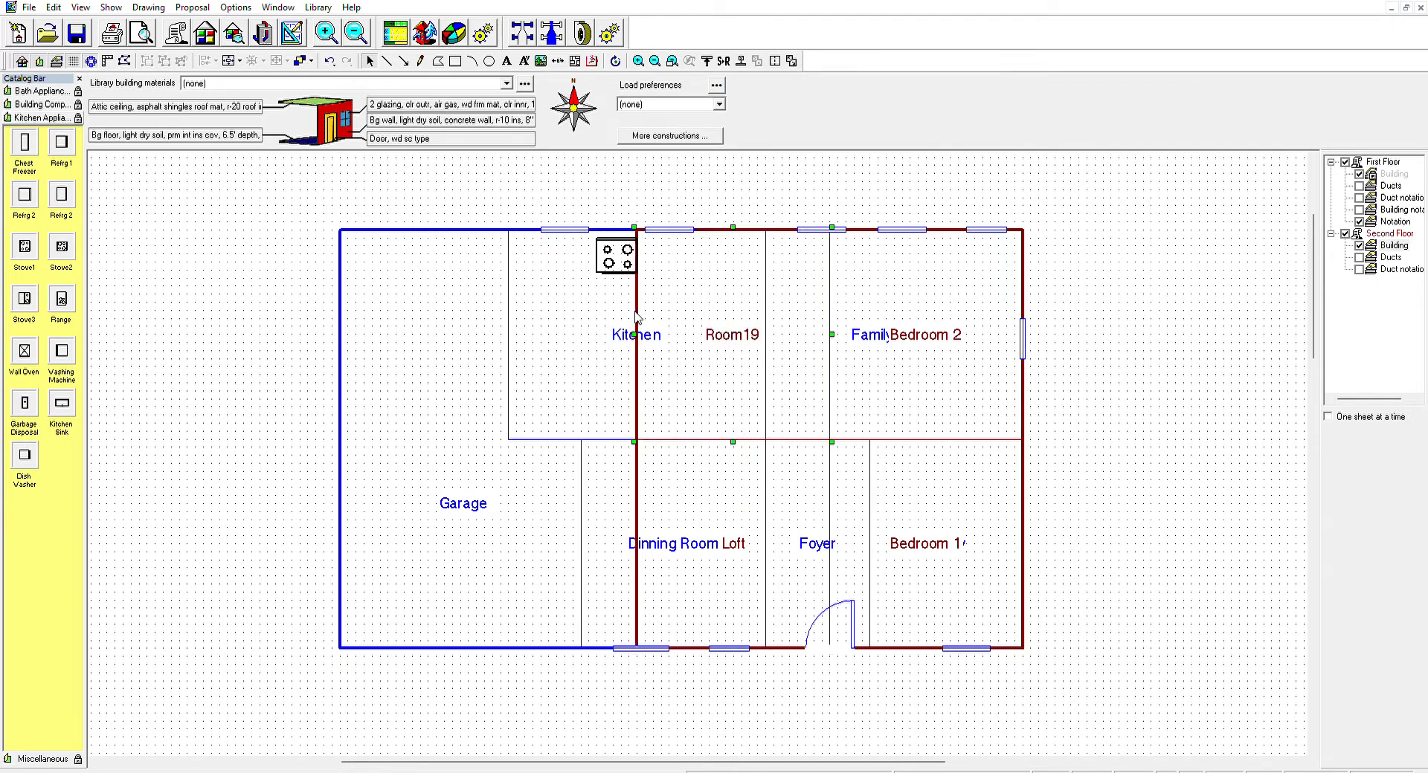
pyautogui.moveTo(647, 333); pyautogui.dragTo(513, 310)
# Rename the widened room north of the Loft as Owners Bedroom.
pyautogui.doubleClick(686, 327)
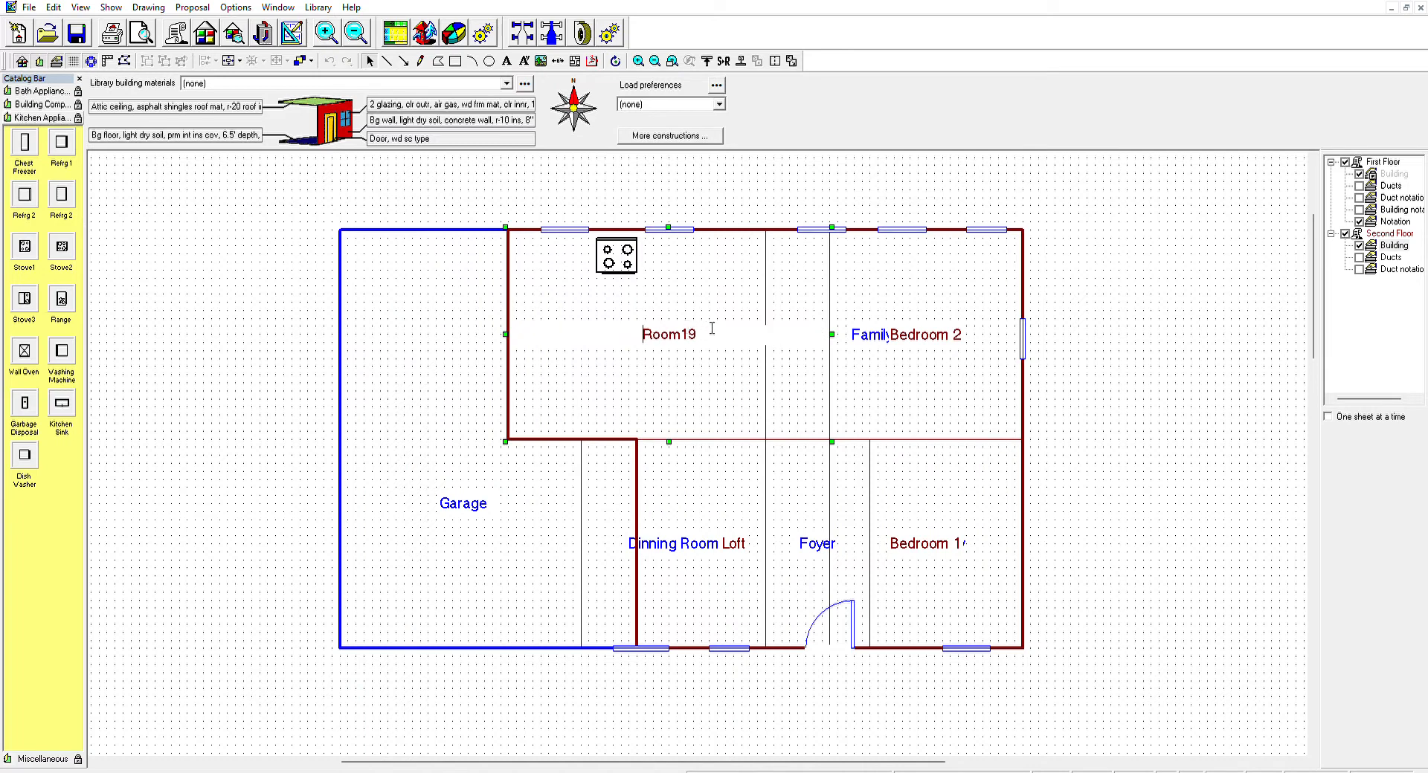
pyautogui.write('Owners Bedroom')
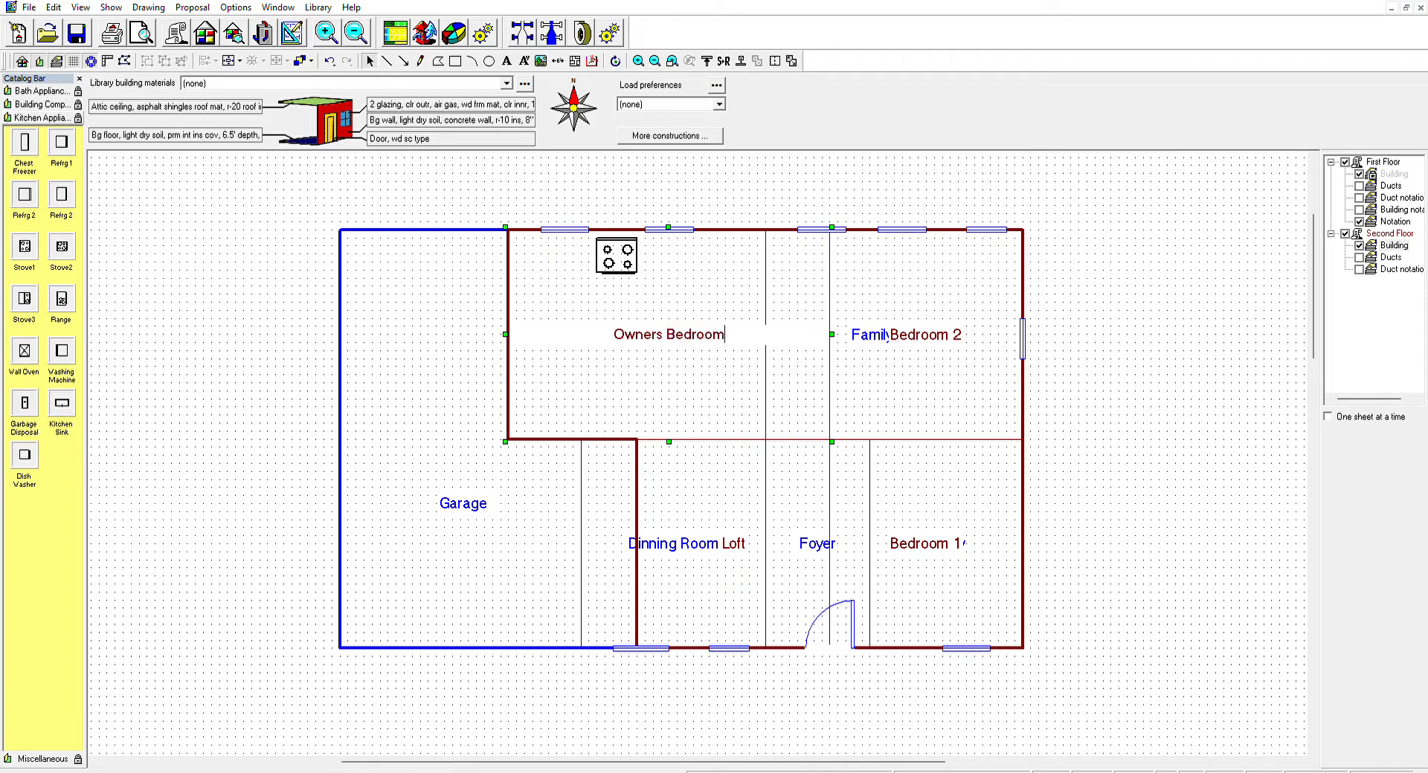
pyautogui.click(1168, 446)
pyautogui.scroll(-1, 1144, 397)
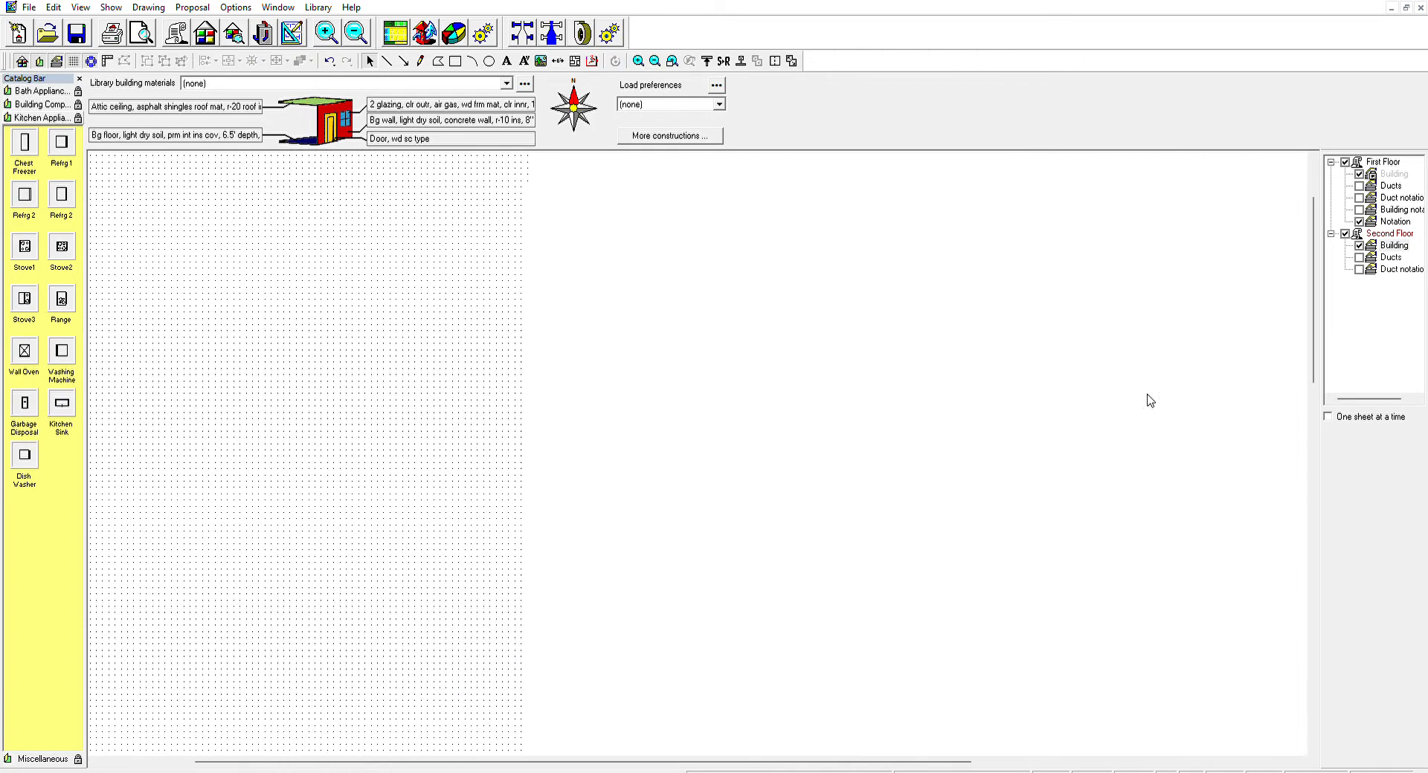
# Hide the Catalog Bar beside the drawing and show it again.
pyautogui.scroll(1, 1186, 388)
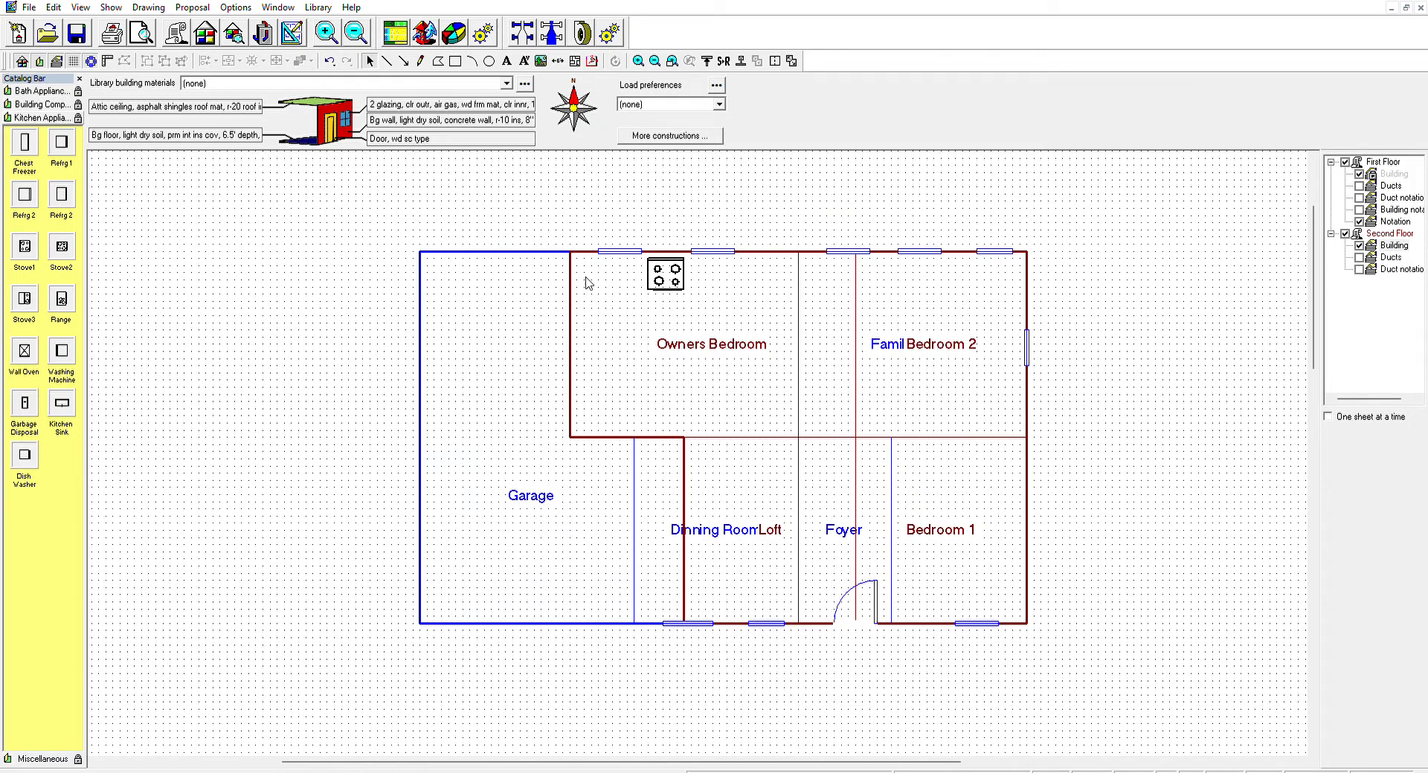
pyautogui.click(40, 61)
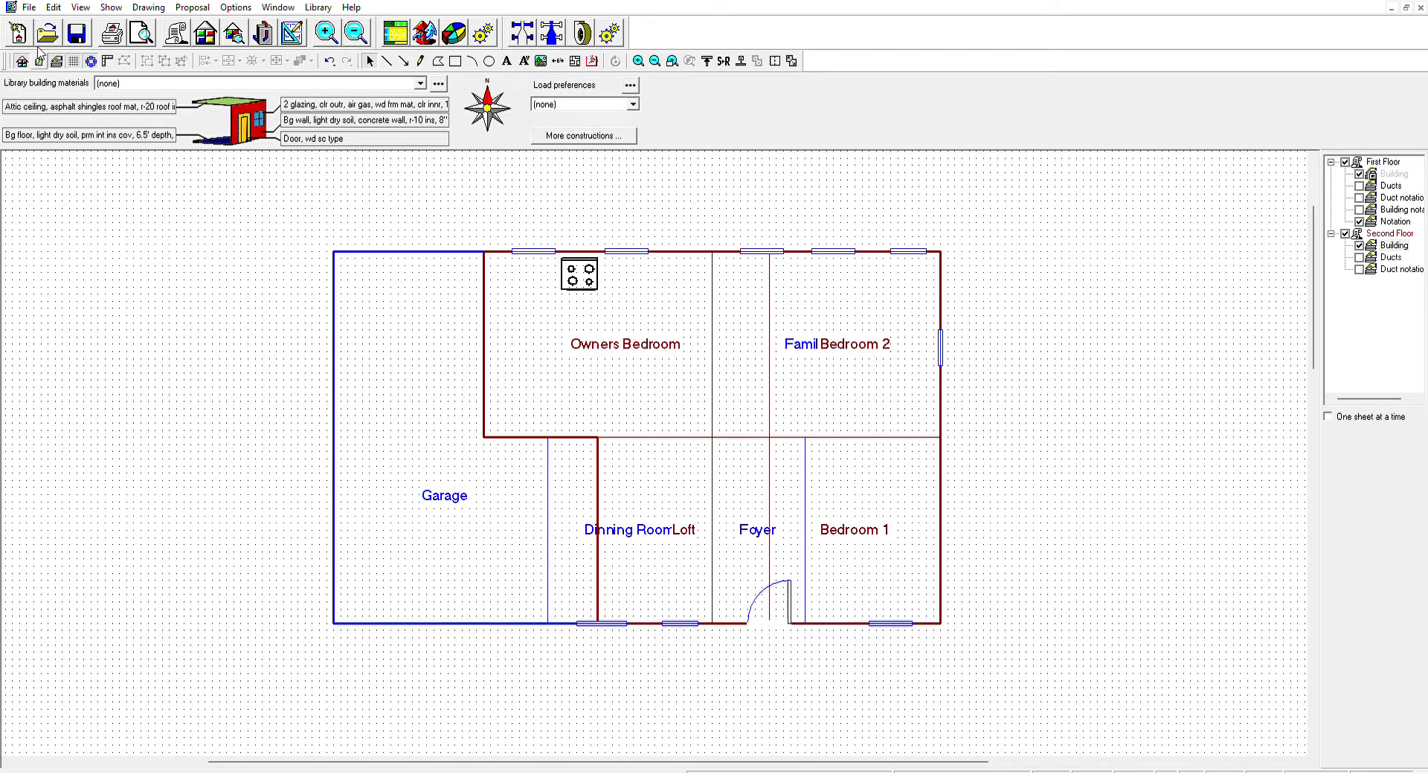
pyautogui.click(40, 59)
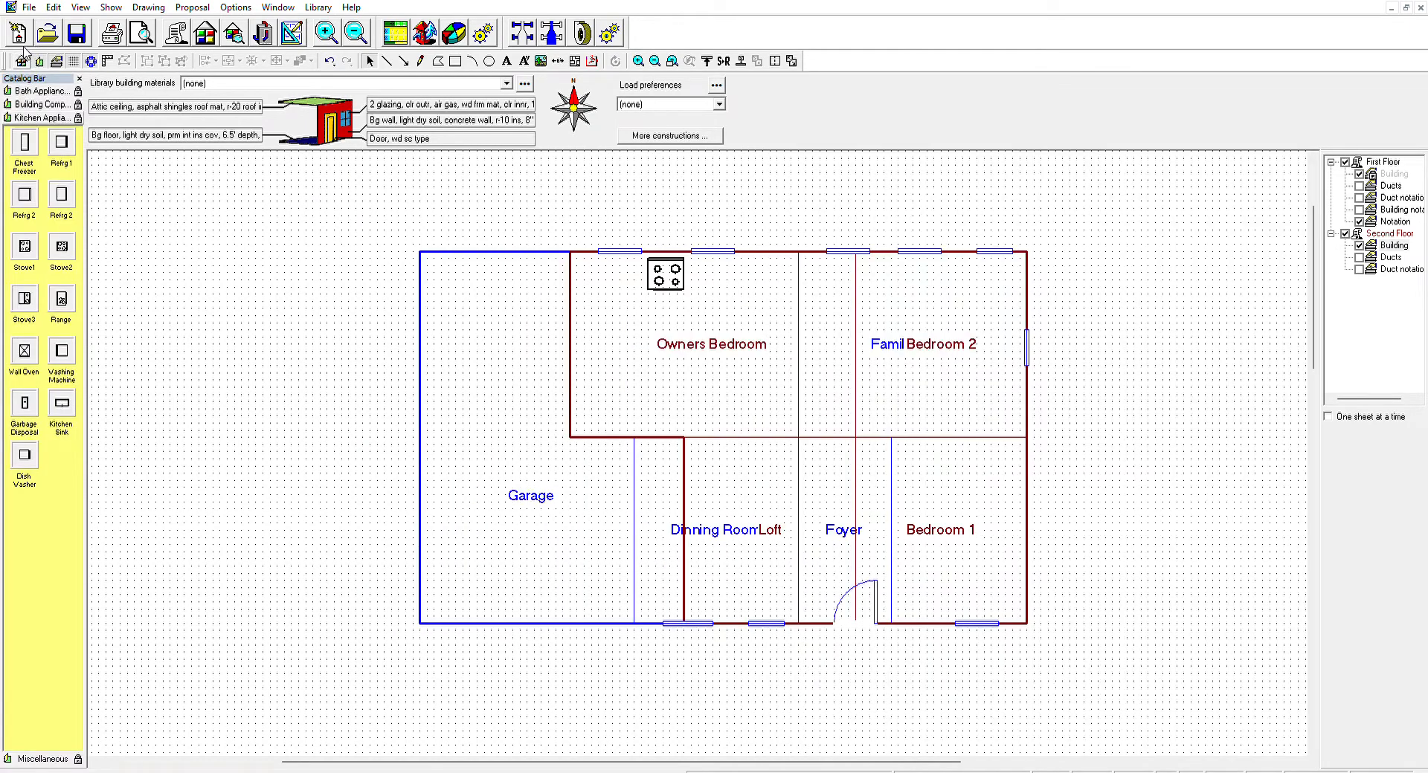
pyautogui.click(21, 58)
# Examine the Right-J Worksheet room loads and the Simplified Method Infiltration screen, and return to the drawing.
pyautogui.click(399, 24)
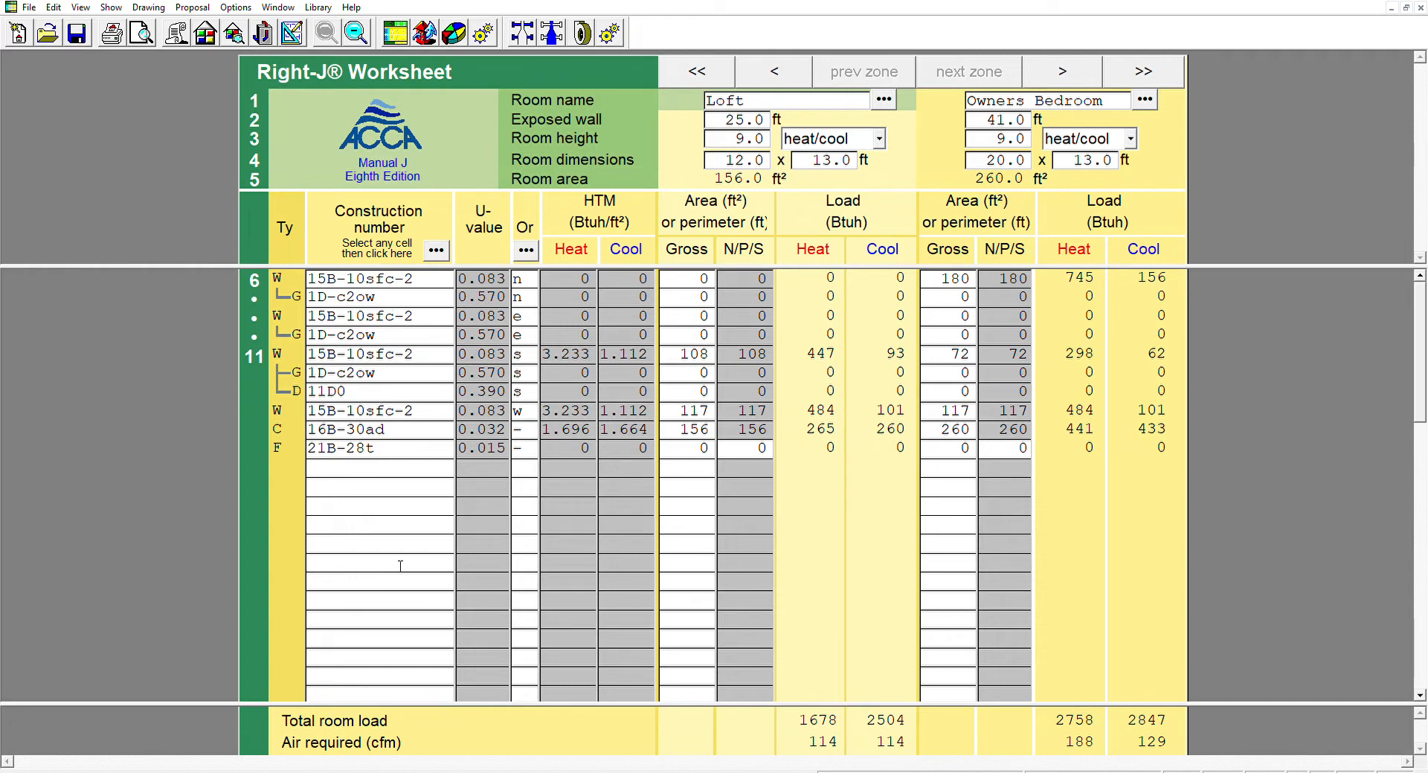
pyautogui.click(425, 32)
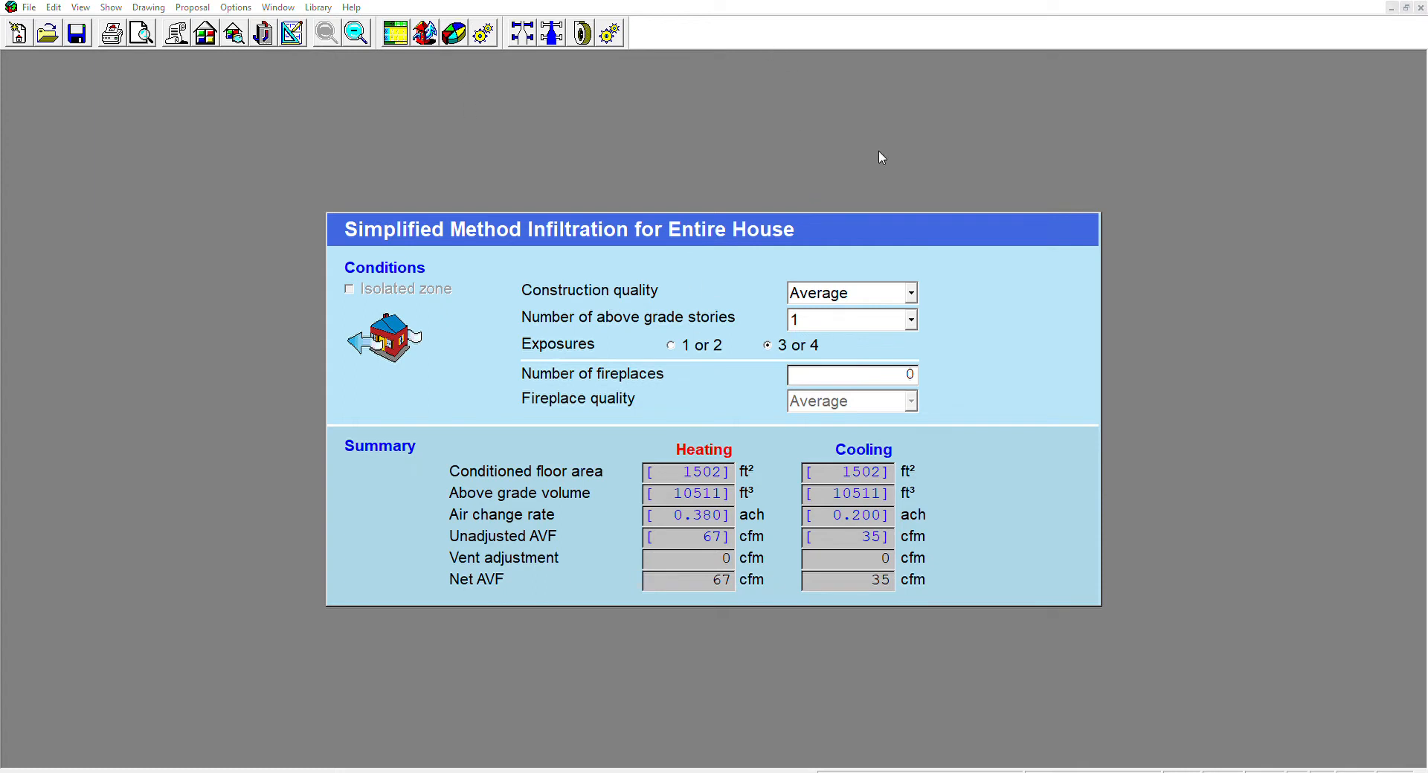
pyautogui.click(292, 32)
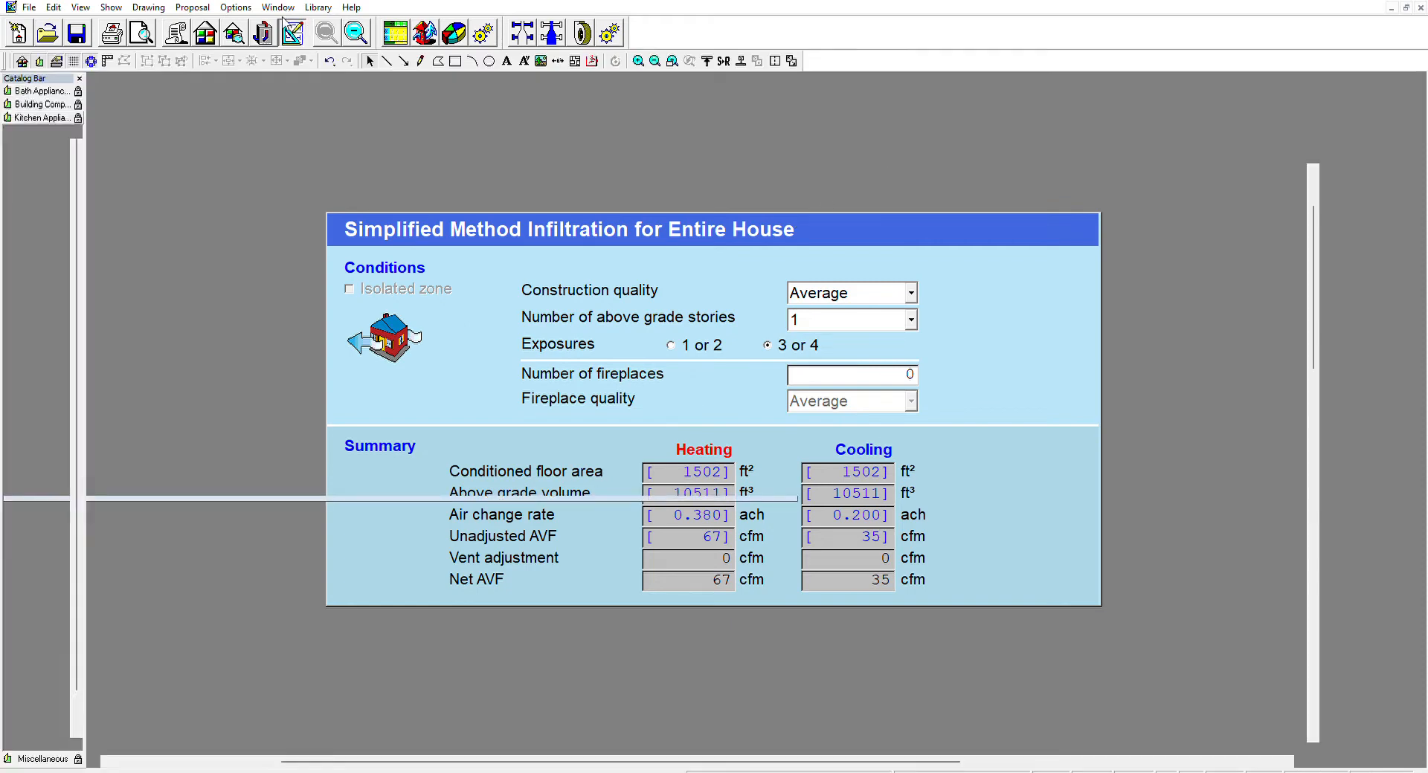
# Examine the Zone Information for Entire House and Project Information screens, and return to the drawing.
pyautogui.click(235, 22)
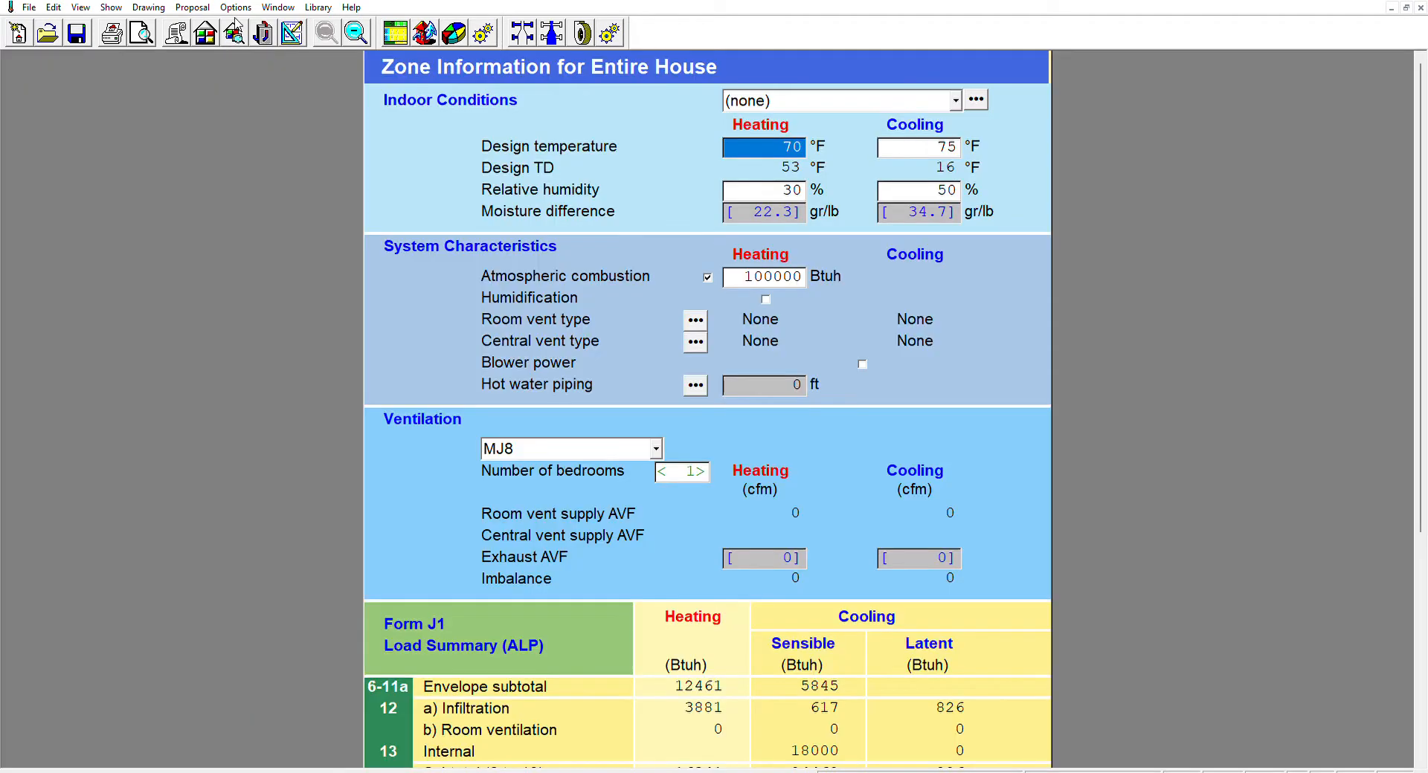
pyautogui.scroll(-5, 840, 328)
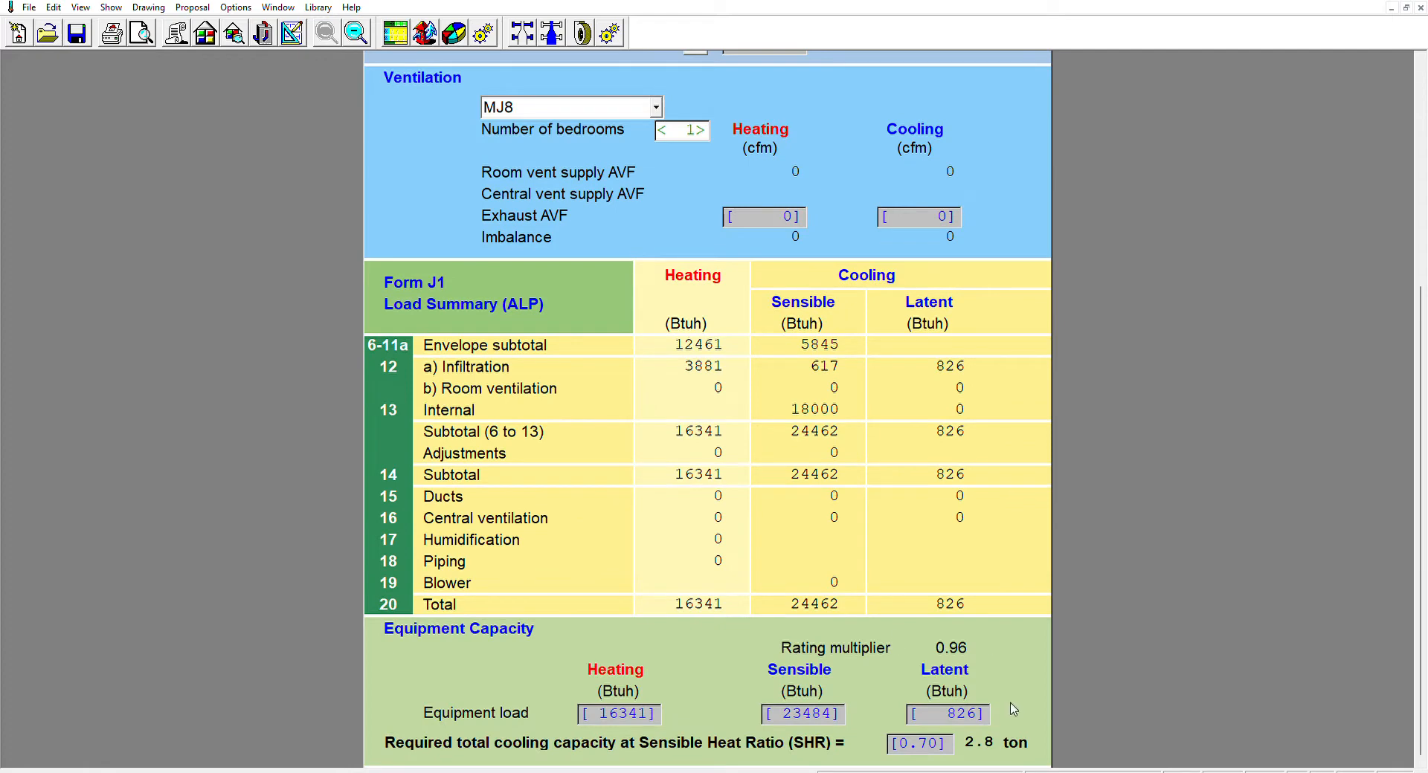
pyautogui.scroll(5, 1010, 669)
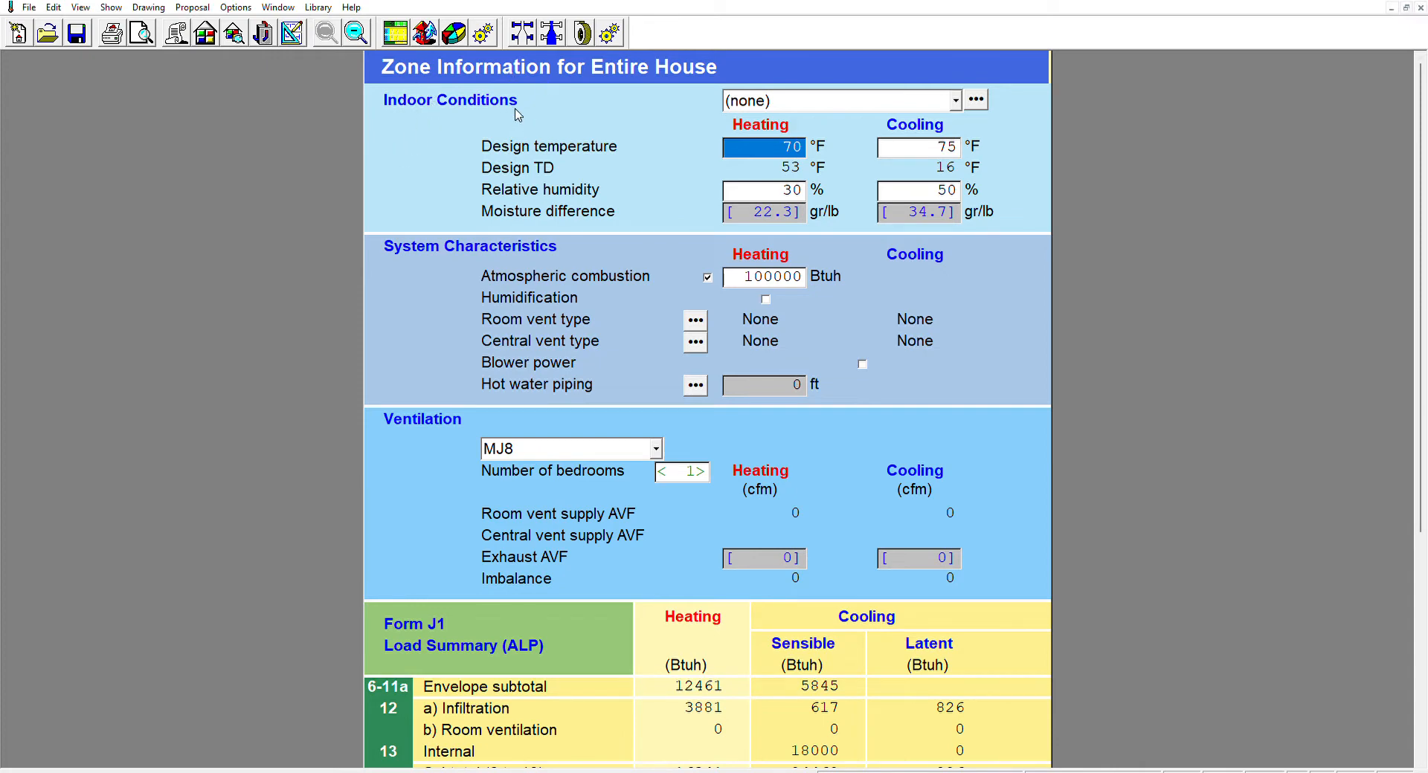
pyautogui.click(175, 22)
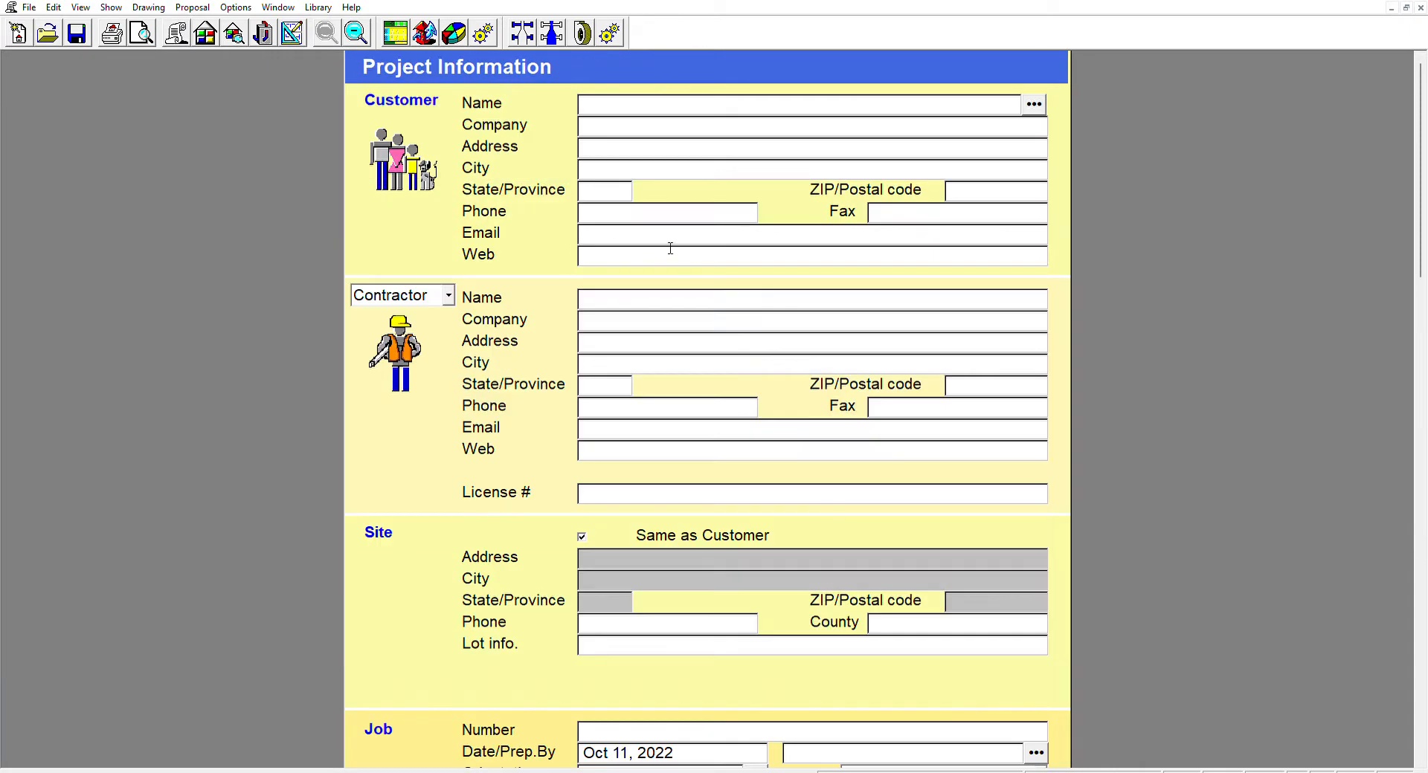
pyautogui.click(291, 33)
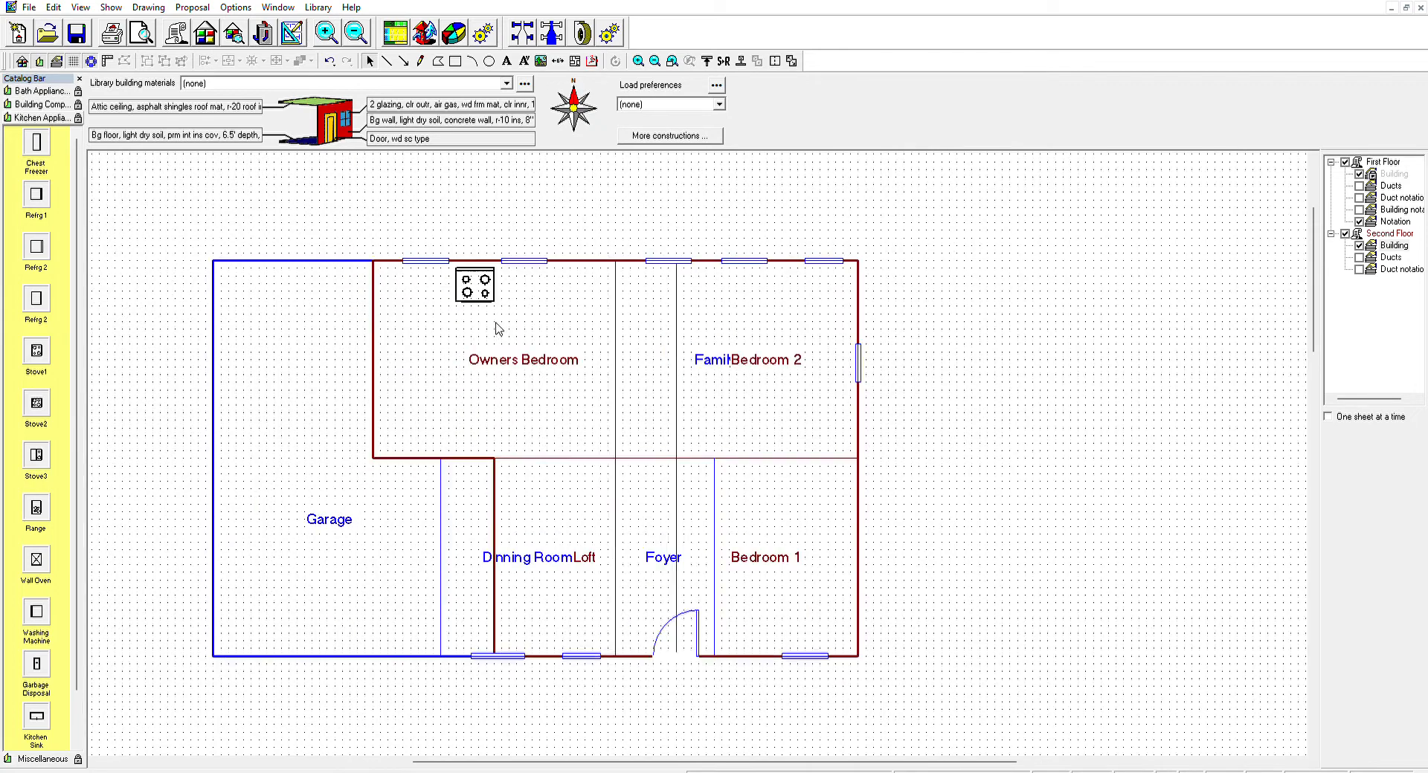
# Turn the drawing grid off and on again.
pyautogui.scroll(3, 518, 331)
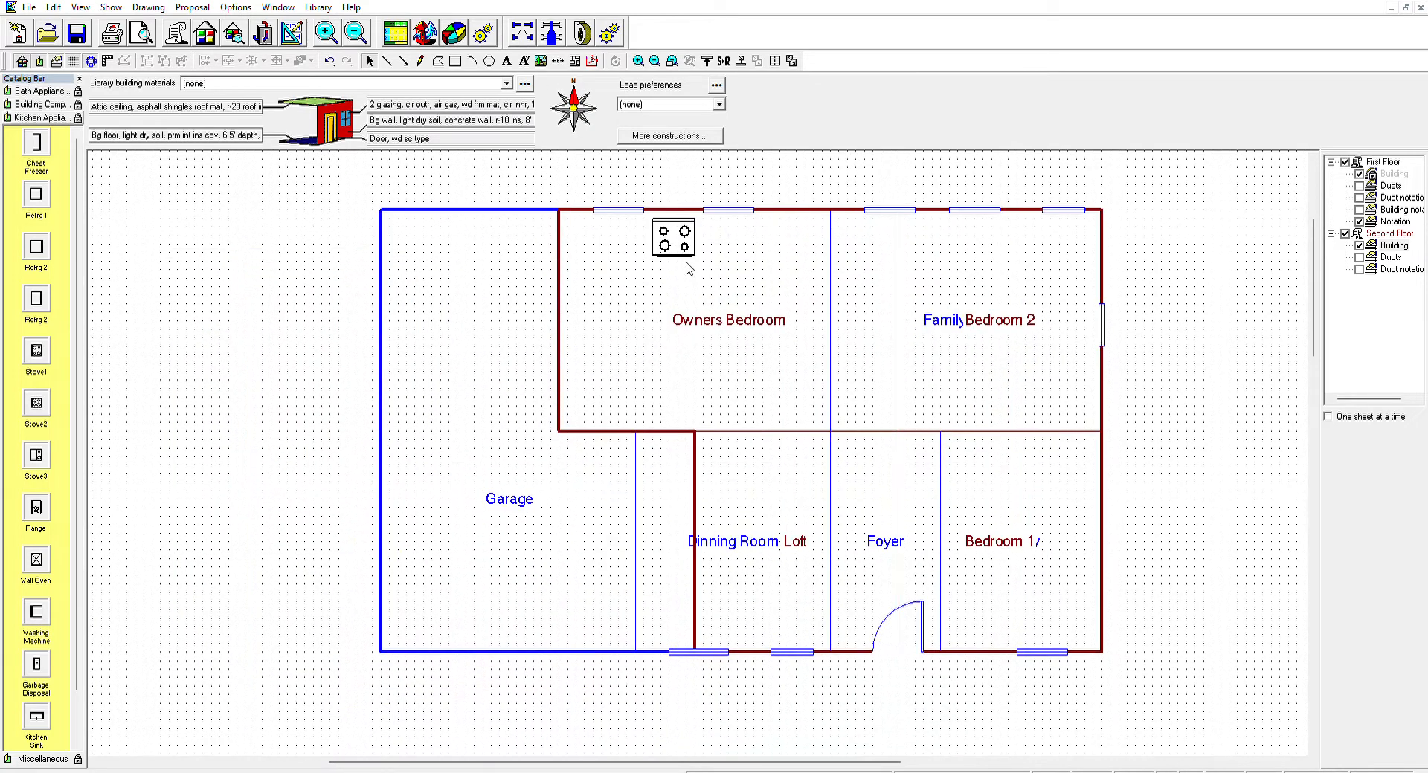
pyautogui.click(75, 56)
pyautogui.click(75, 55)
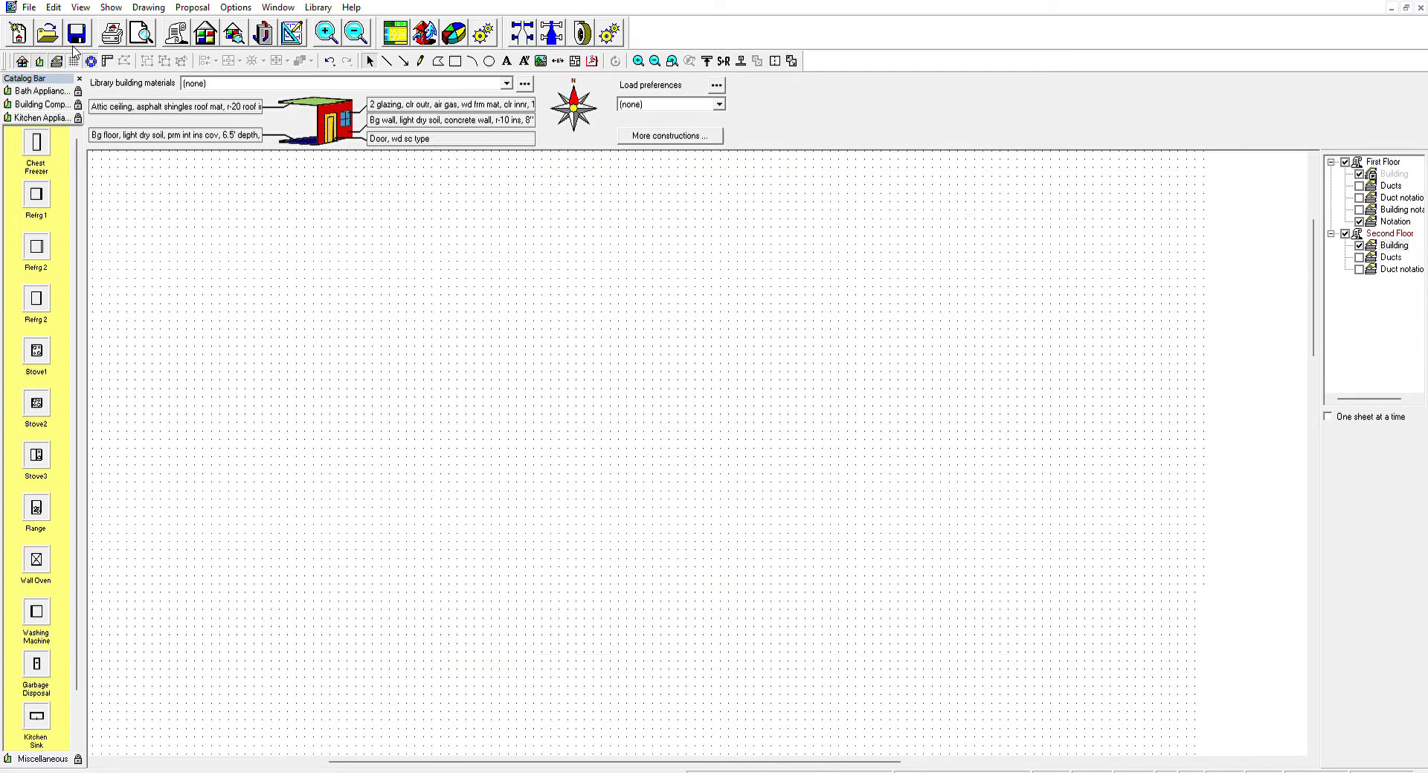
# View the First Floor and Second Floor sheets each on its own, and display both together again.
pyautogui.click(1345, 161)
pyautogui.click(1344, 232)
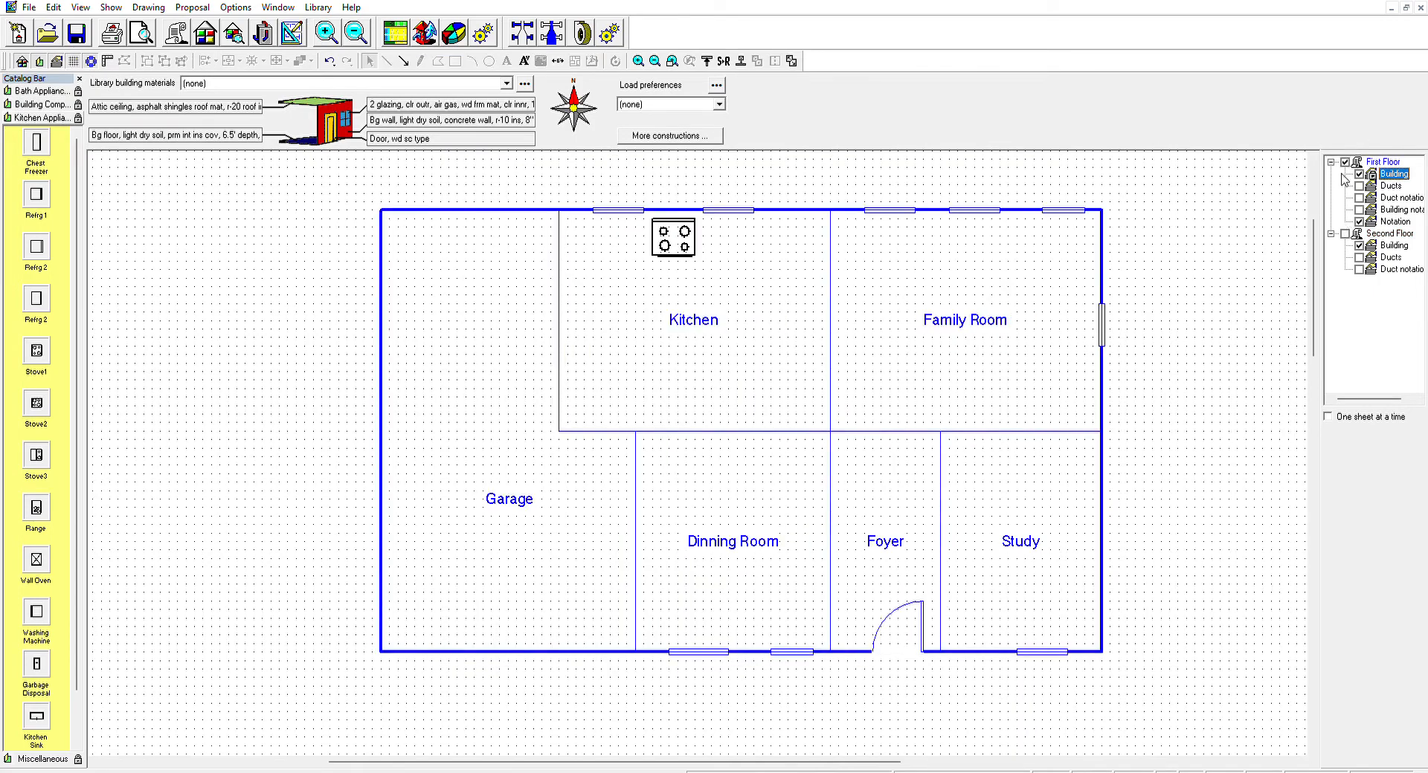
pyautogui.click(1344, 162)
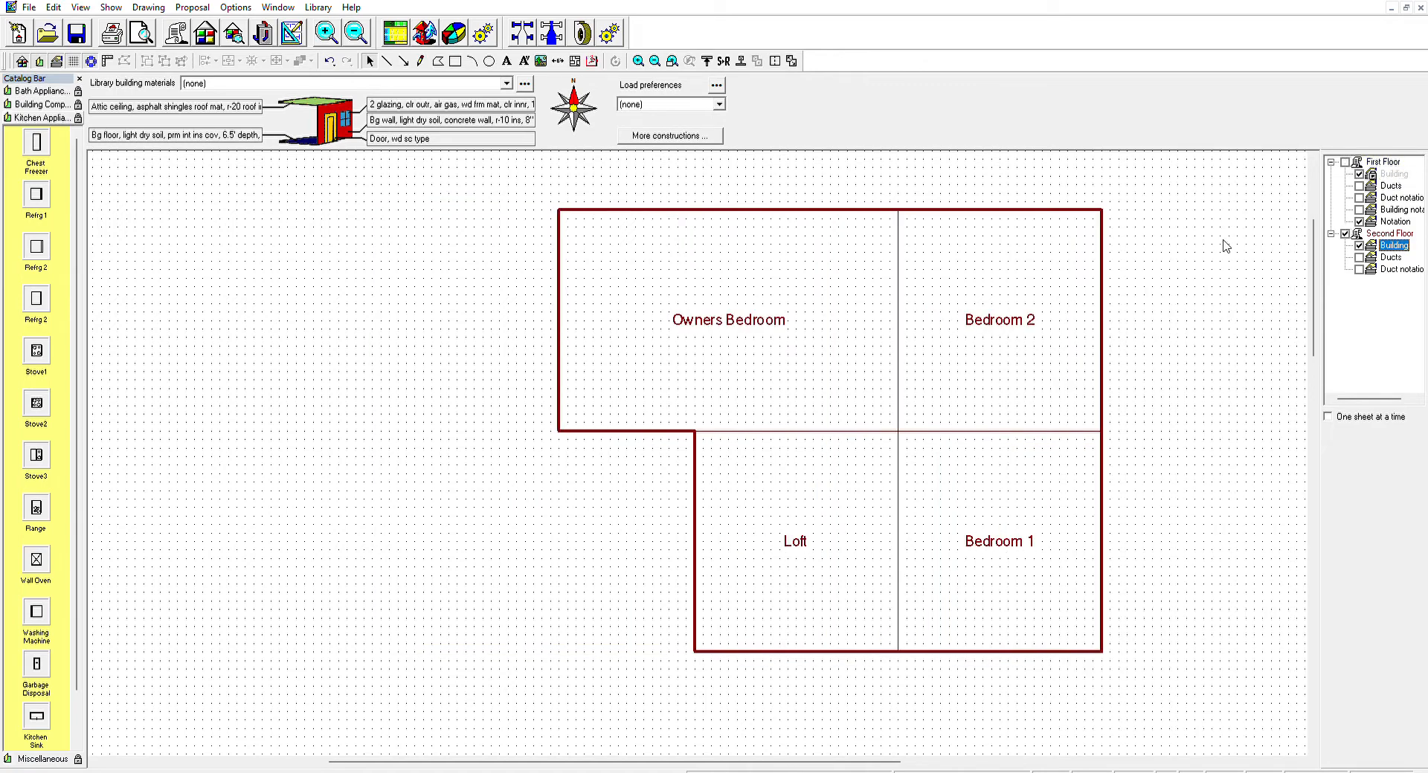
pyautogui.click(1345, 162)
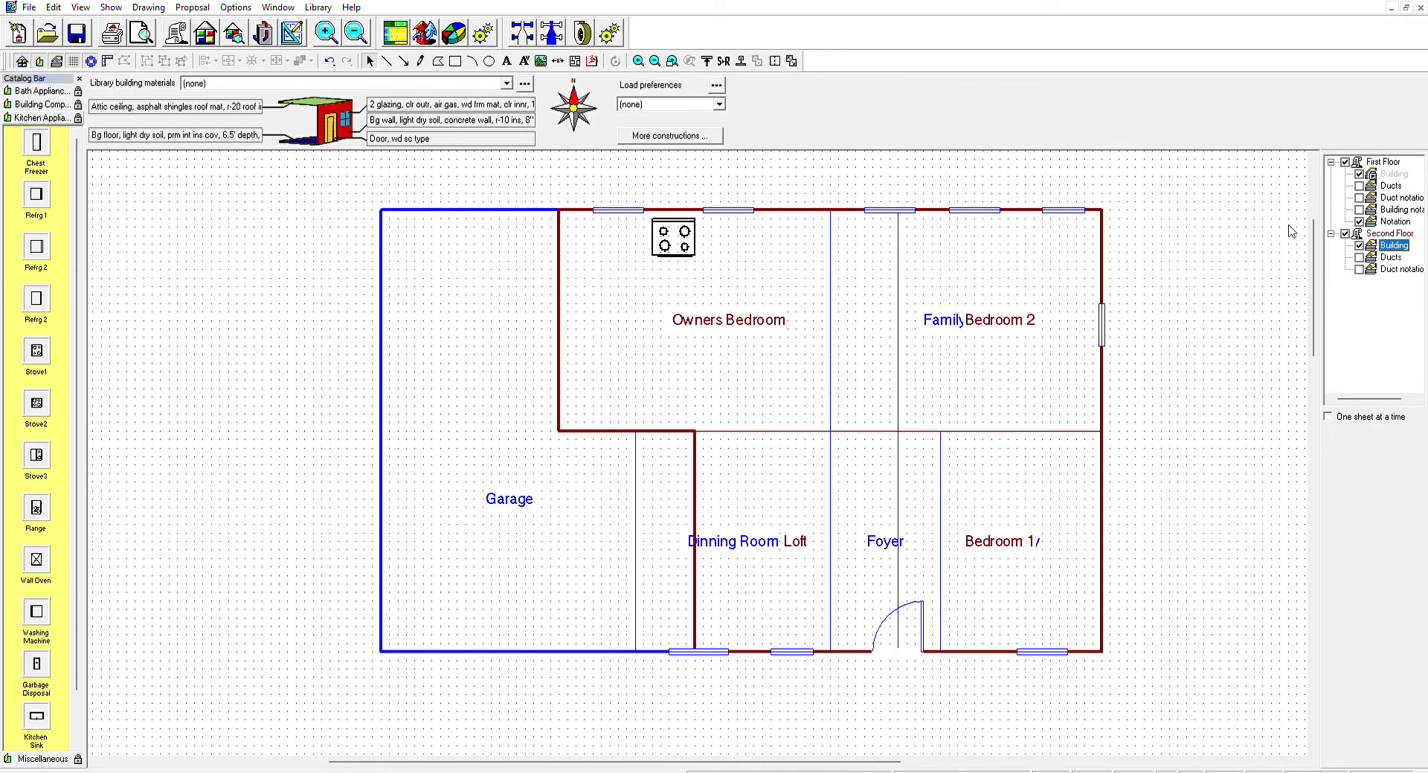